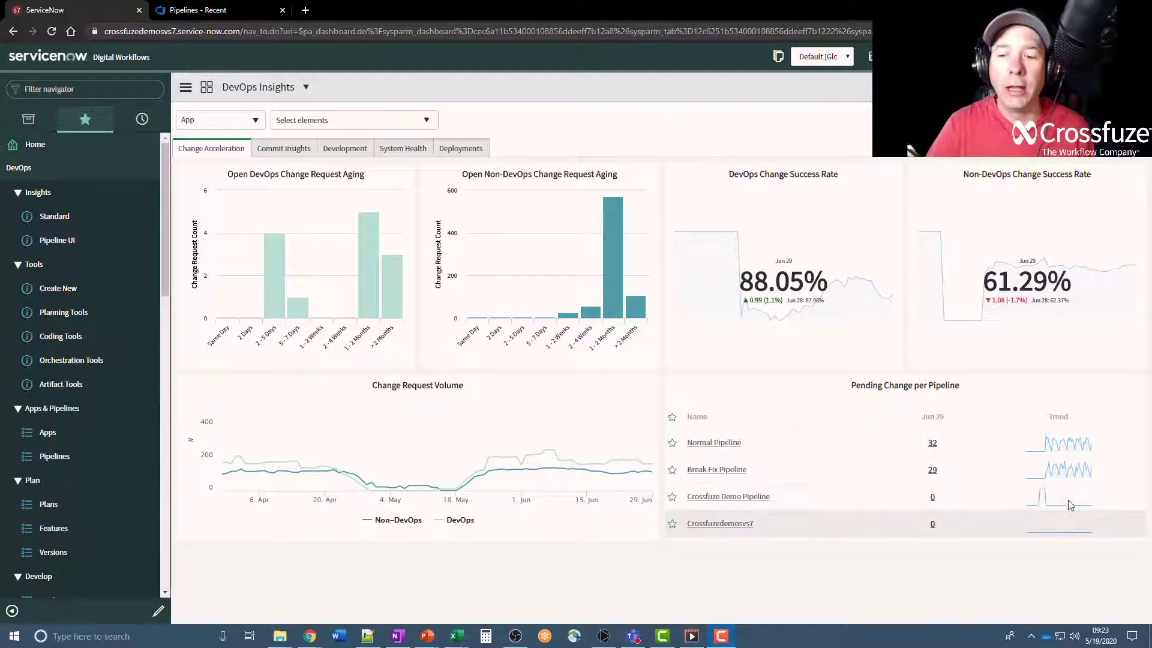
# Examine the Change Acceleration charts and the Commit Insights lists on the DevOps Insights dashboard, down to the commits added per app
pyautogui.moveTo(1065, 451)
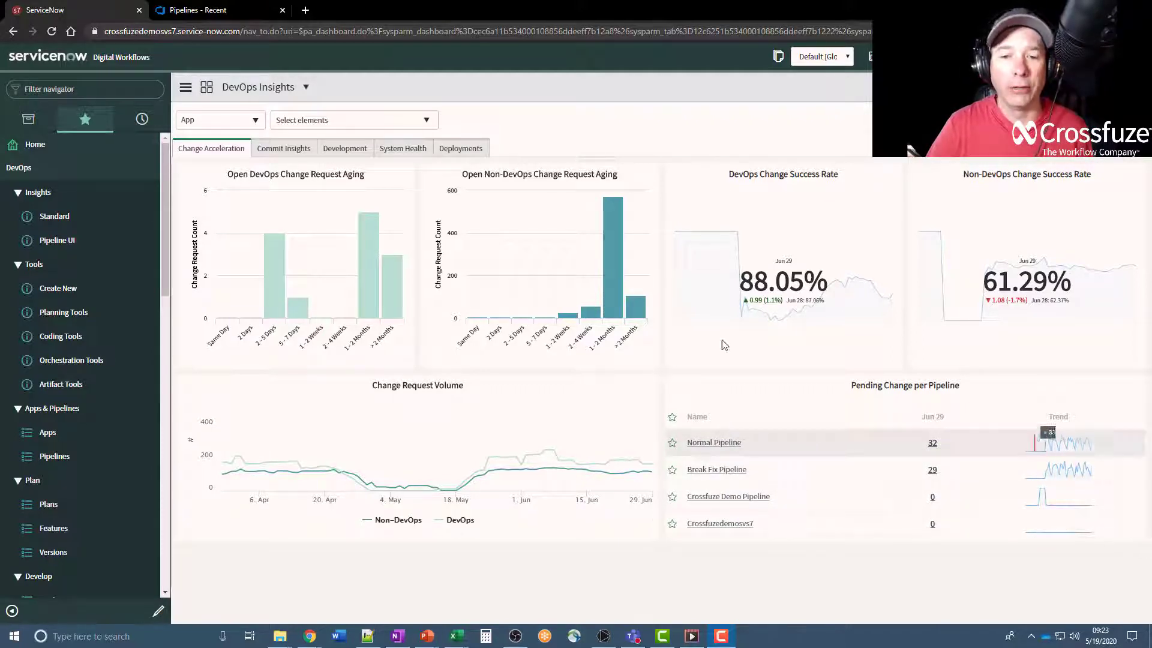
pyautogui.click(294, 154)
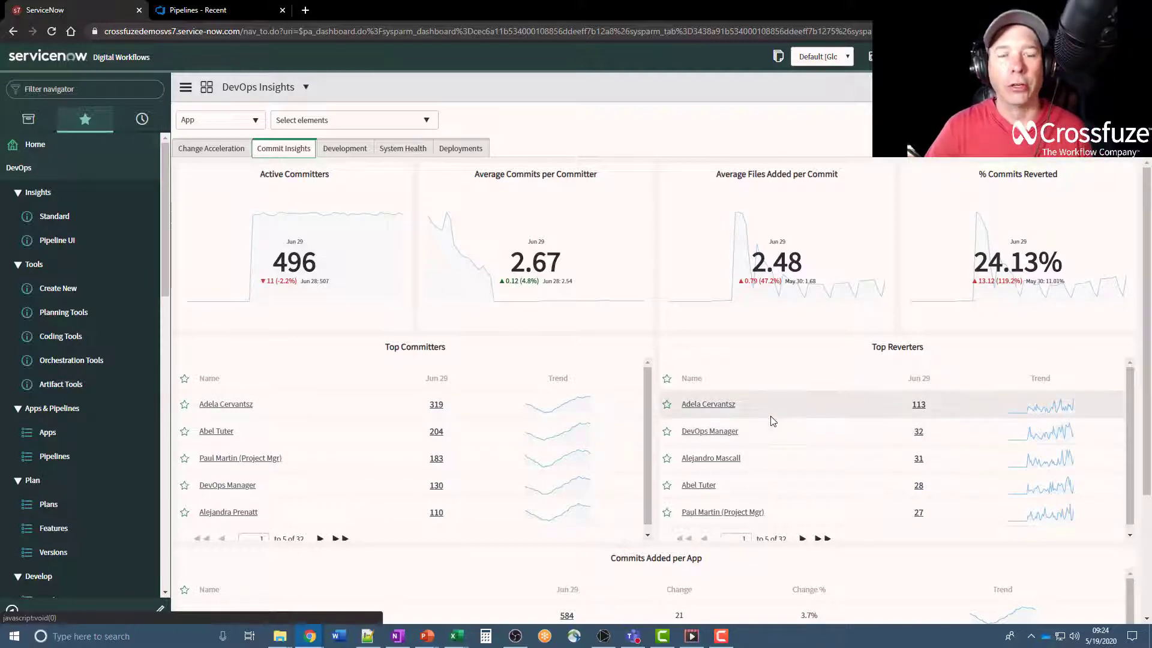
pyautogui.scroll(-1, 651, 422)
pyautogui.scroll(-3, 651, 422)
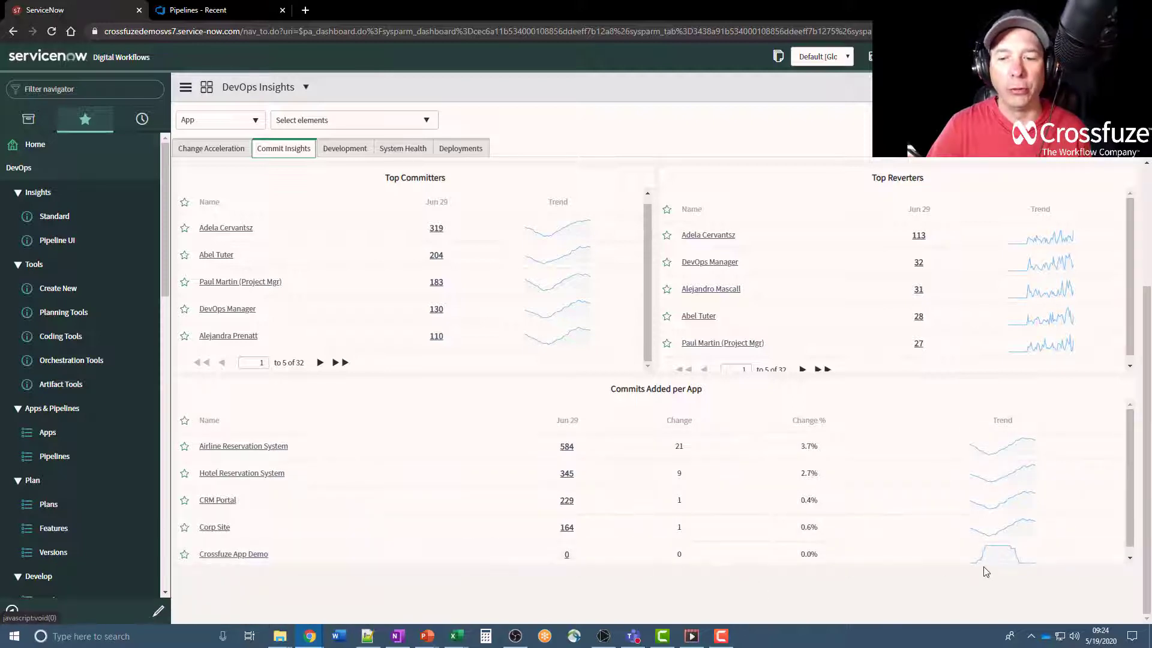
pyautogui.moveTo(991, 554)
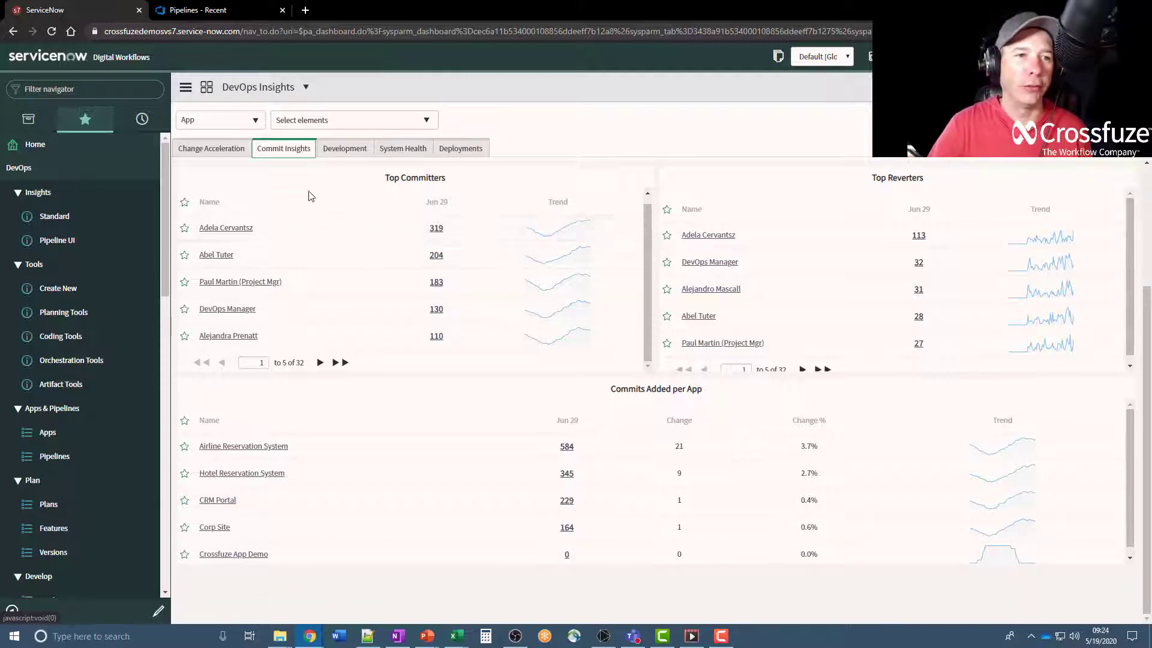
# Review the Development, System Health and Deployments views of the DevOps Insights dashboard
pyautogui.click(341, 148)
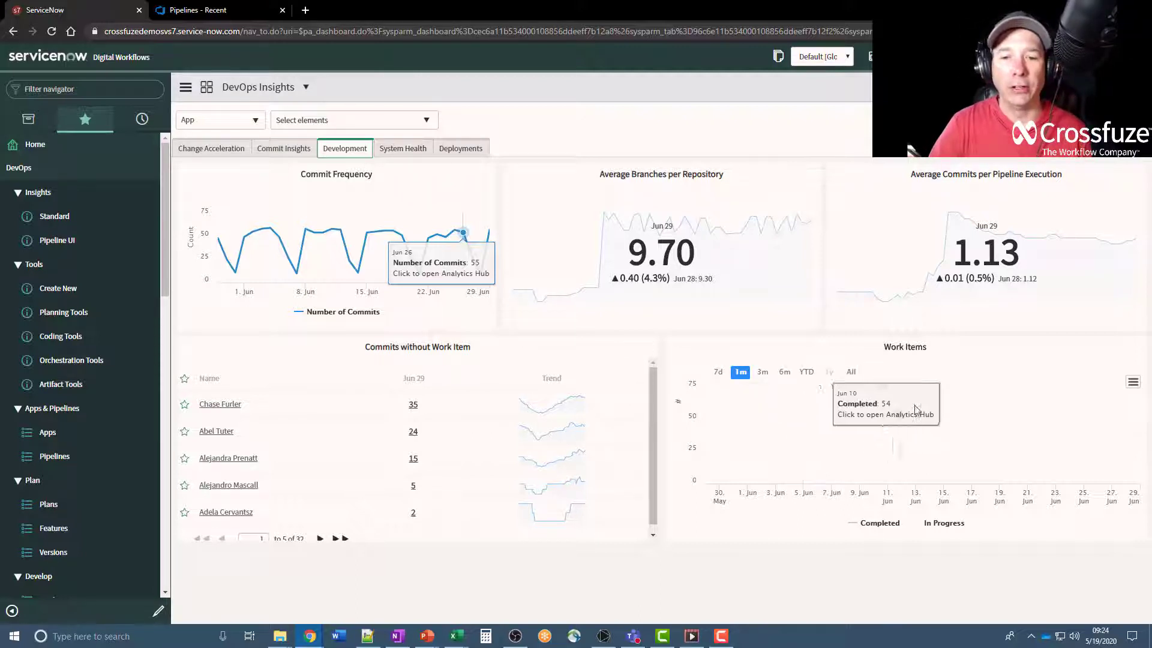
pyautogui.click(420, 148)
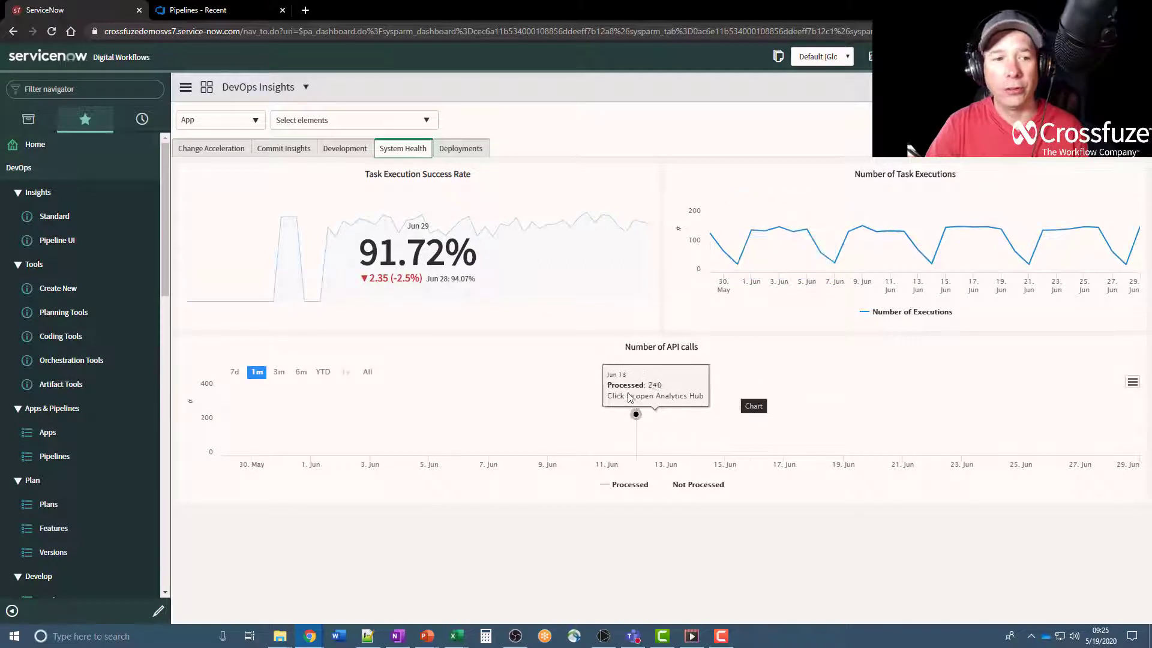
pyautogui.click(472, 151)
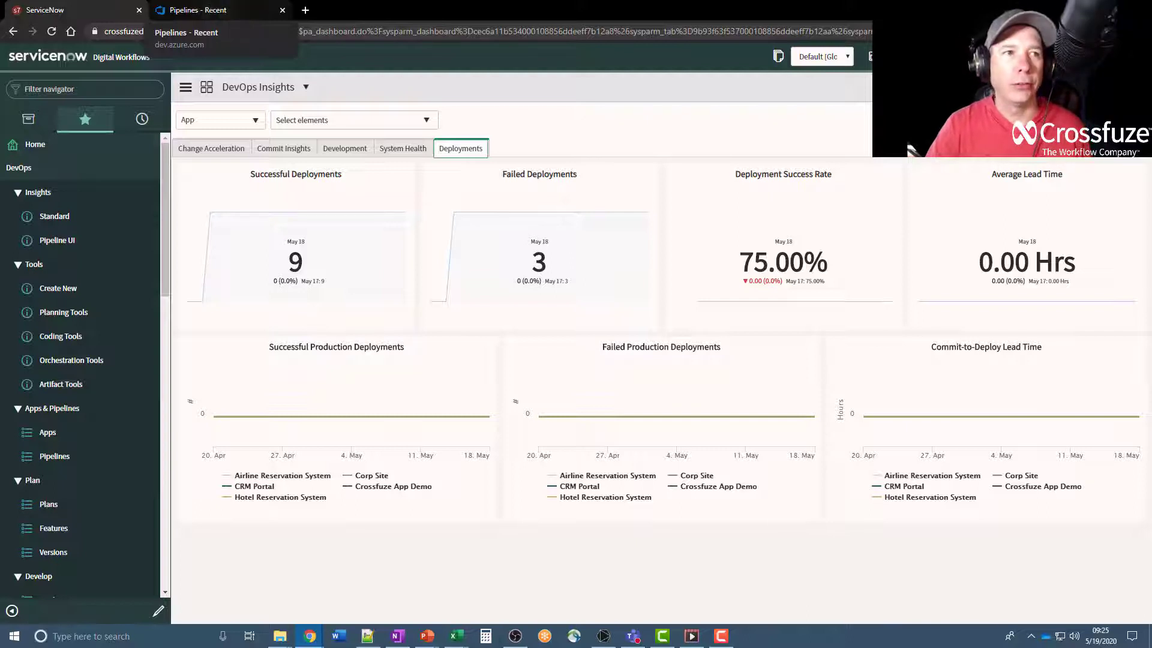
# Switch to Azure DevOps and open the azure-pipelines.yml definition of the Crossfuzedemosvs7 pipeline for editing
pyautogui.click(222, 12)
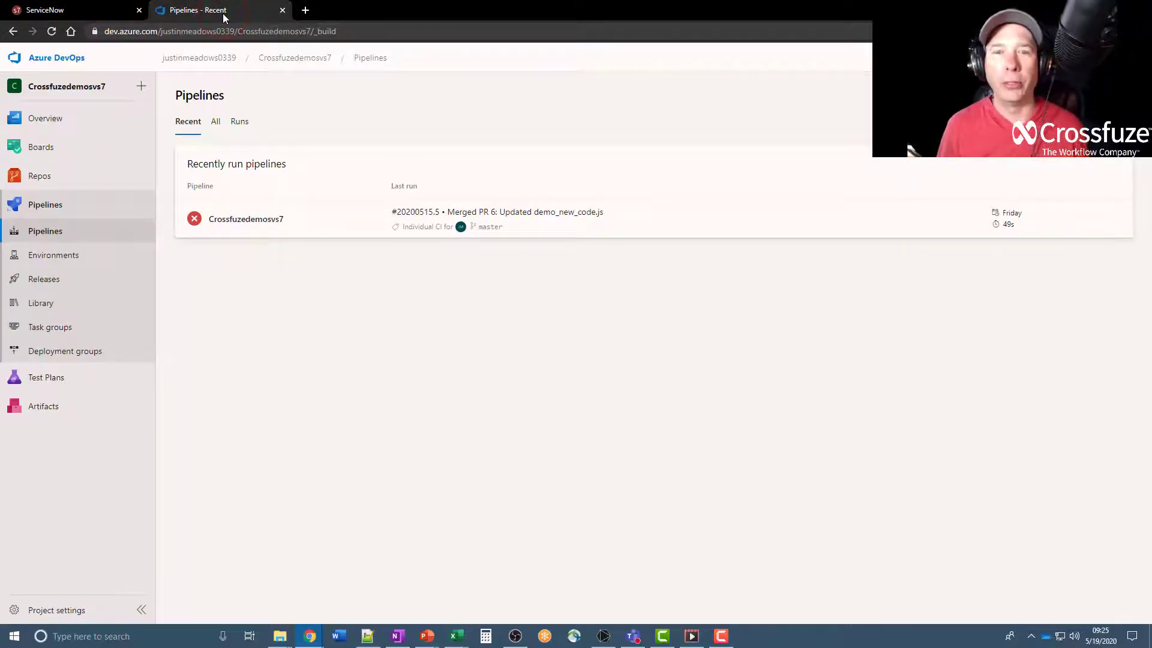
pyautogui.click(249, 219)
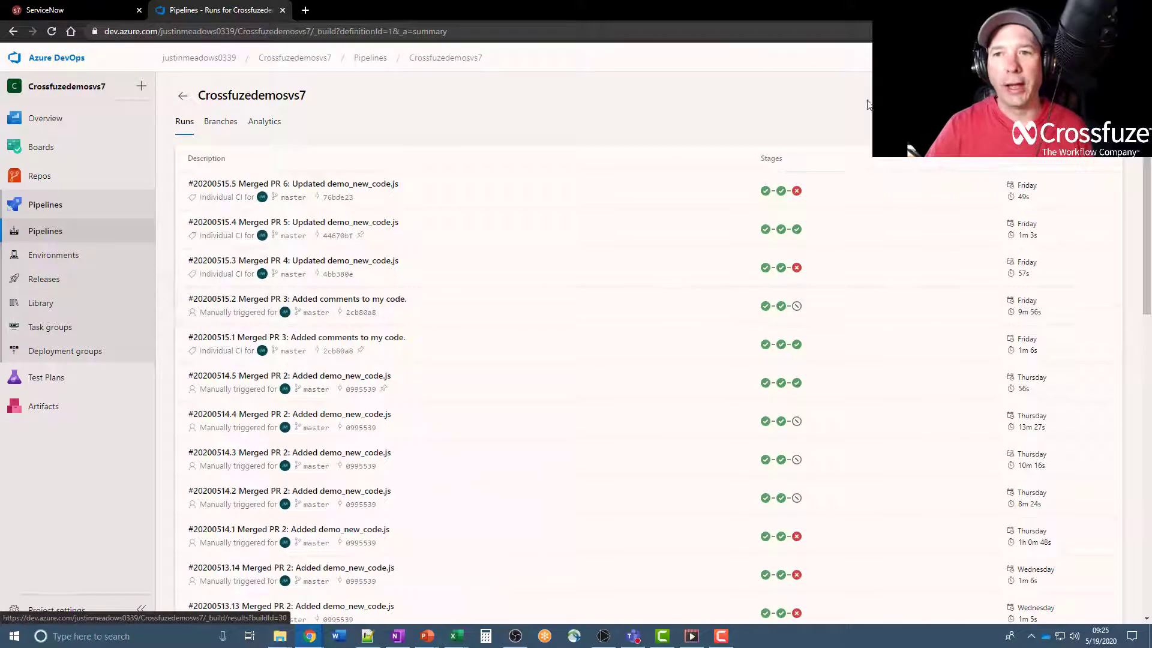
pyautogui.click(1007, 95)
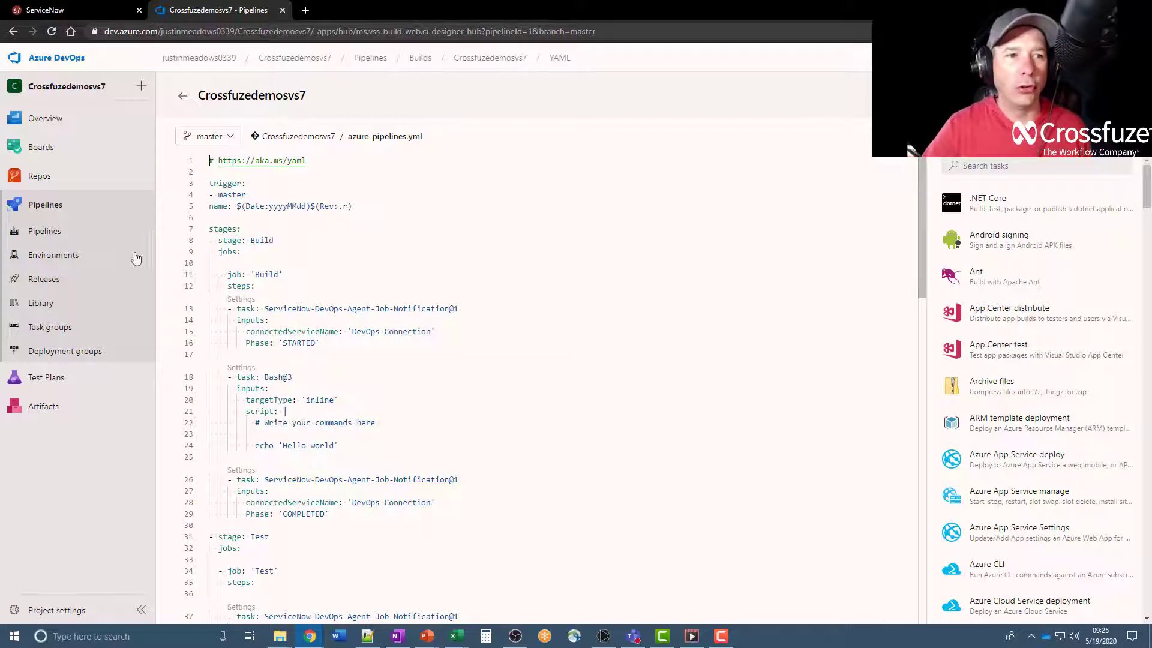
# Examine the Build, Test and Deploy stage declarations in azure-pipelines.yml
pyautogui.moveTo(304, 242); pyautogui.dragTo(213, 241)
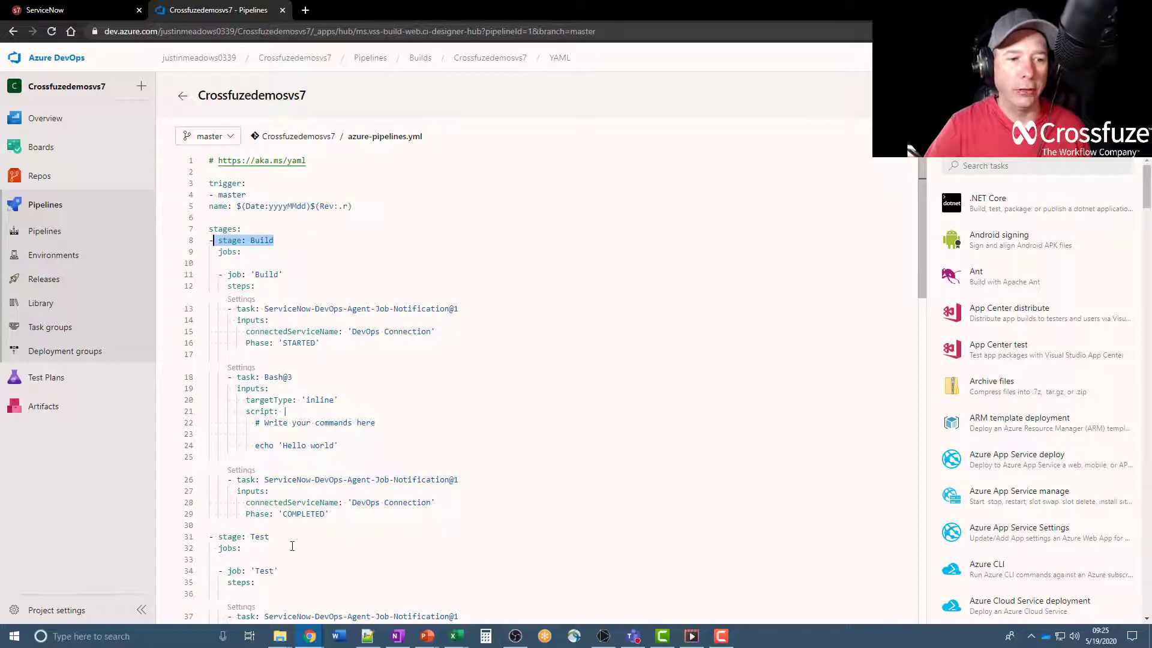
pyautogui.moveTo(291, 534); pyautogui.dragTo(209, 526)
pyautogui.scroll(-5, 349, 461)
pyautogui.scroll(-2, 348, 461)
pyautogui.moveTo(305, 422); pyautogui.dragTo(210, 418)
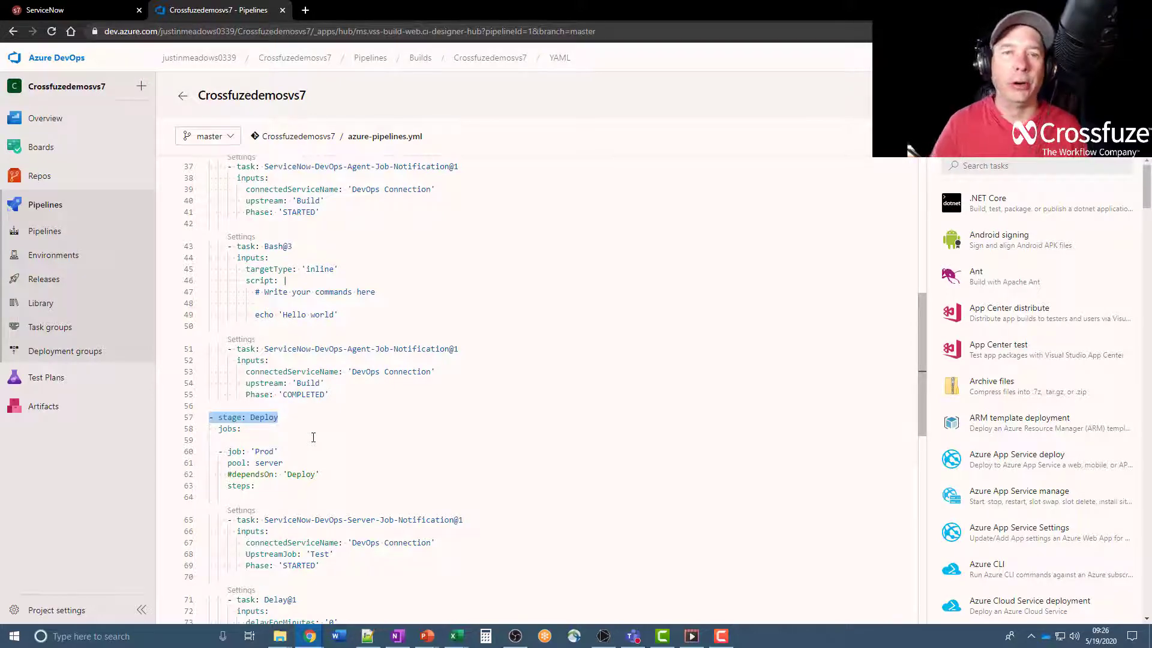
pyautogui.scroll(7, 324, 423)
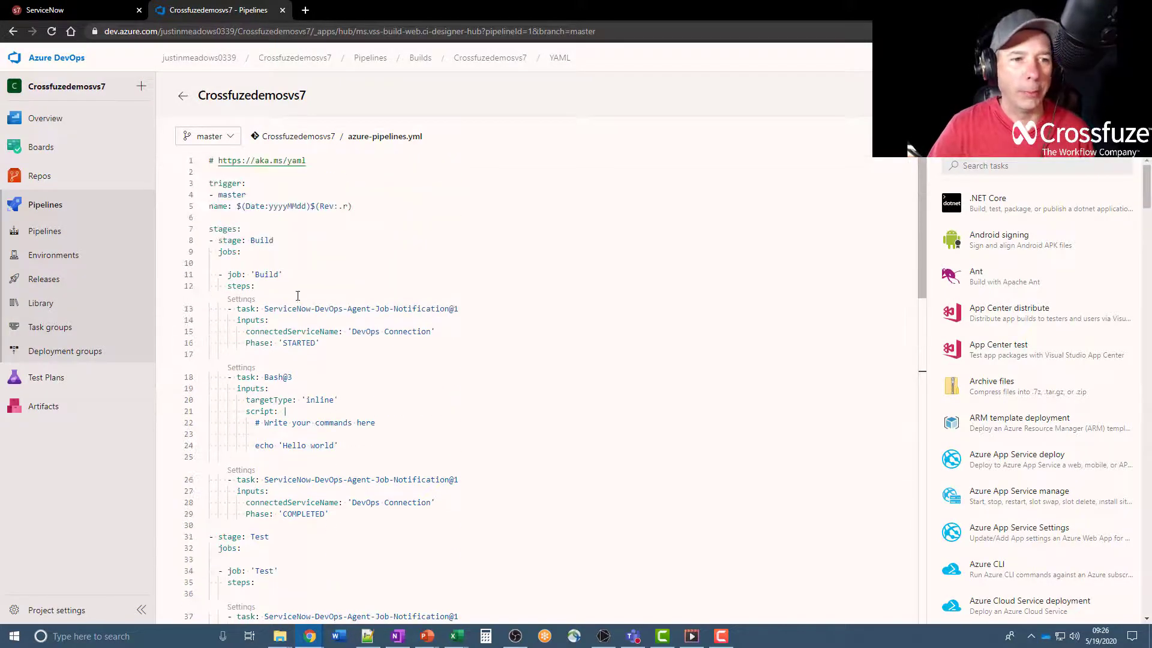
pyautogui.scroll(-1, 301, 304)
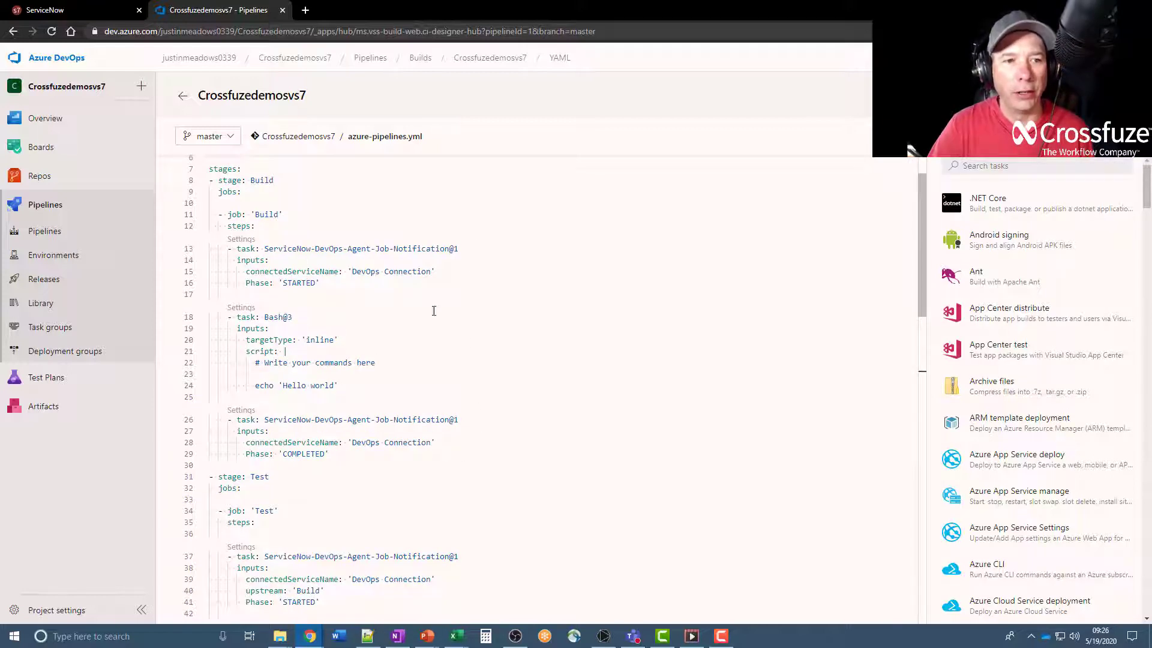
# Examine the job notification phases, the Bash script inputs of the Build and Test stages, and the ServiceNow Change-Acceleration task in the YAML
pyautogui.doubleClick(297, 282)
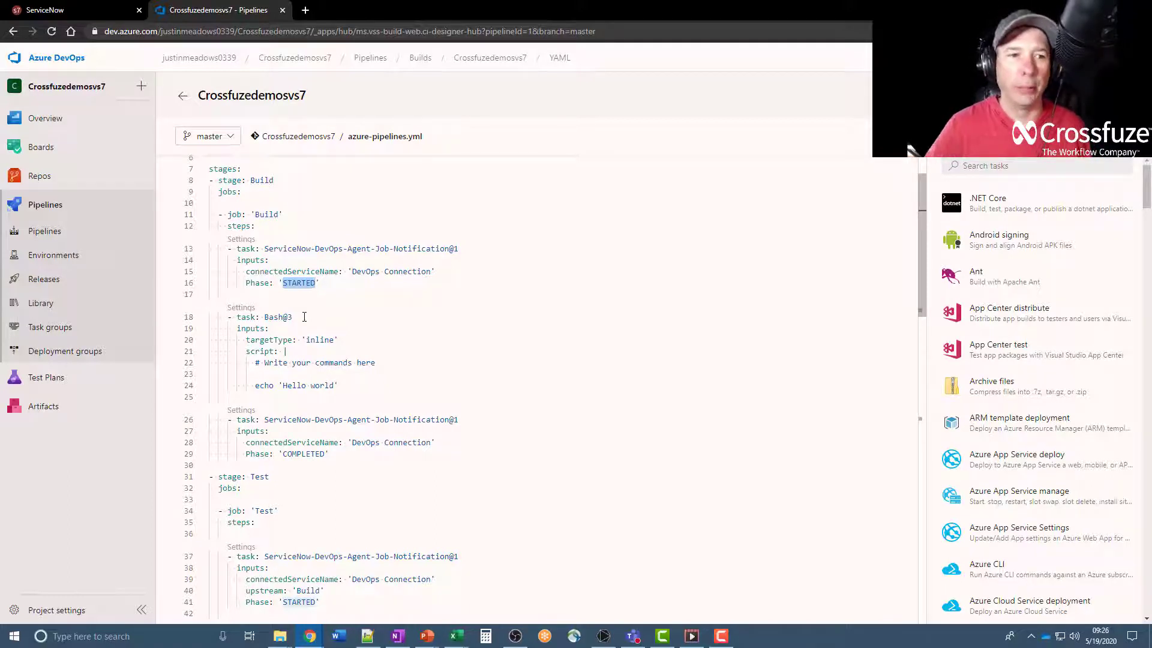
pyautogui.moveTo(363, 387); pyautogui.dragTo(237, 329)
pyautogui.scroll(-3, 326, 317)
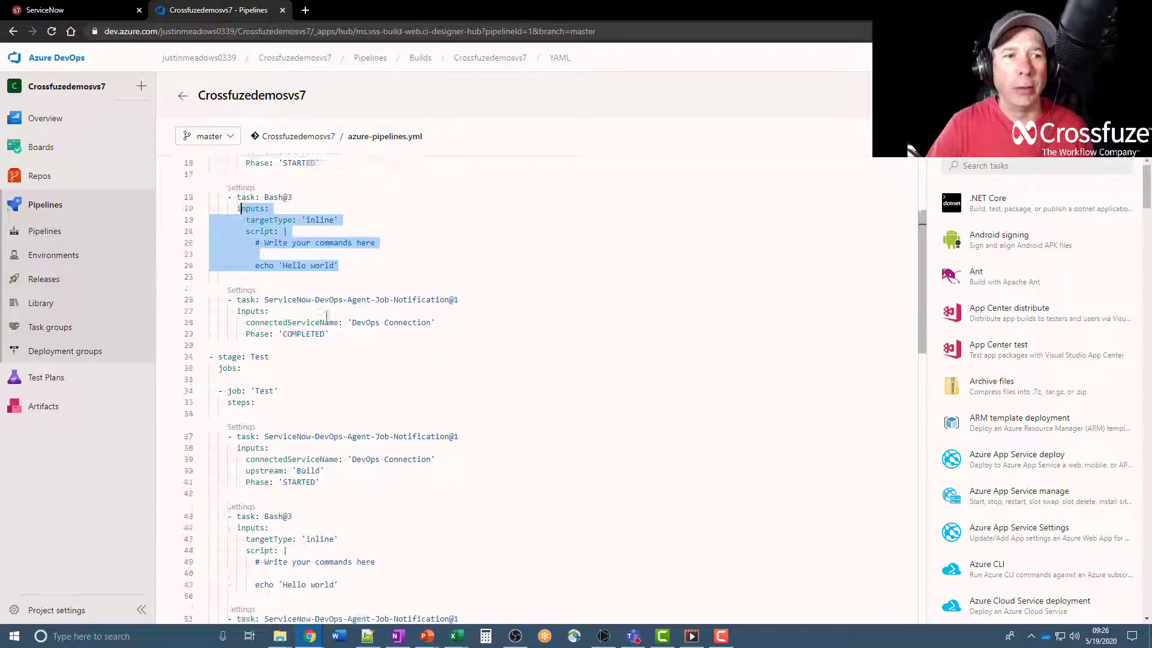
pyautogui.scroll(-2, 326, 317)
pyautogui.moveTo(364, 465); pyautogui.dragTo(236, 408)
pyautogui.scroll(-5, 480, 384)
pyautogui.scroll(-3, 479, 387)
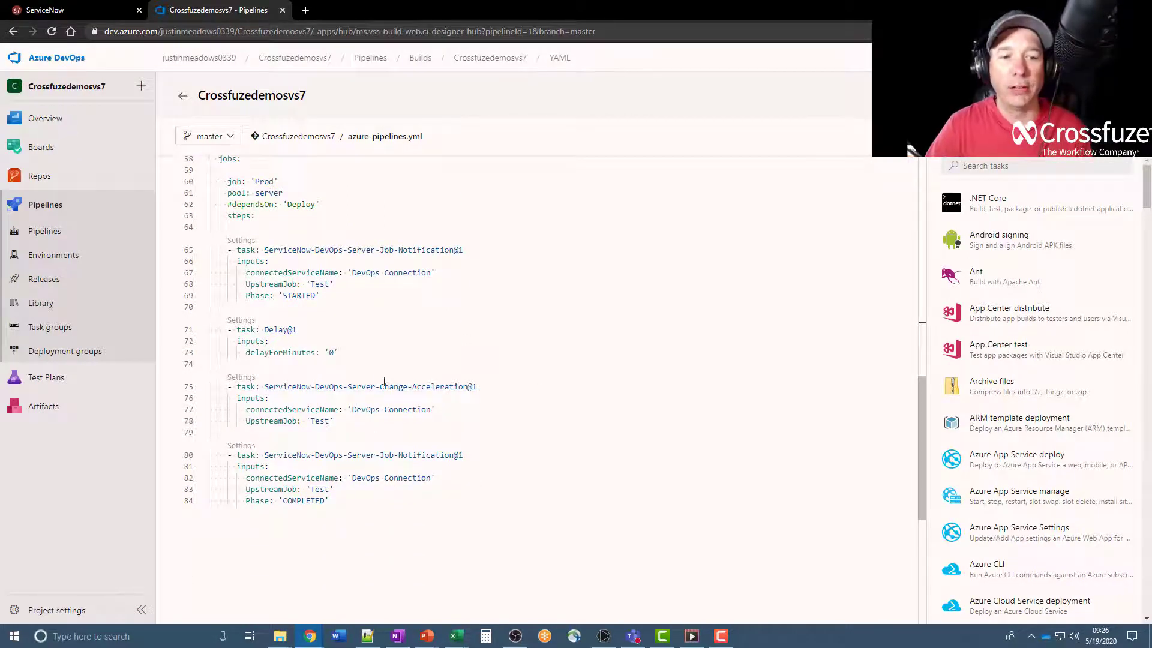
pyautogui.moveTo(372, 424); pyautogui.dragTo(214, 387)
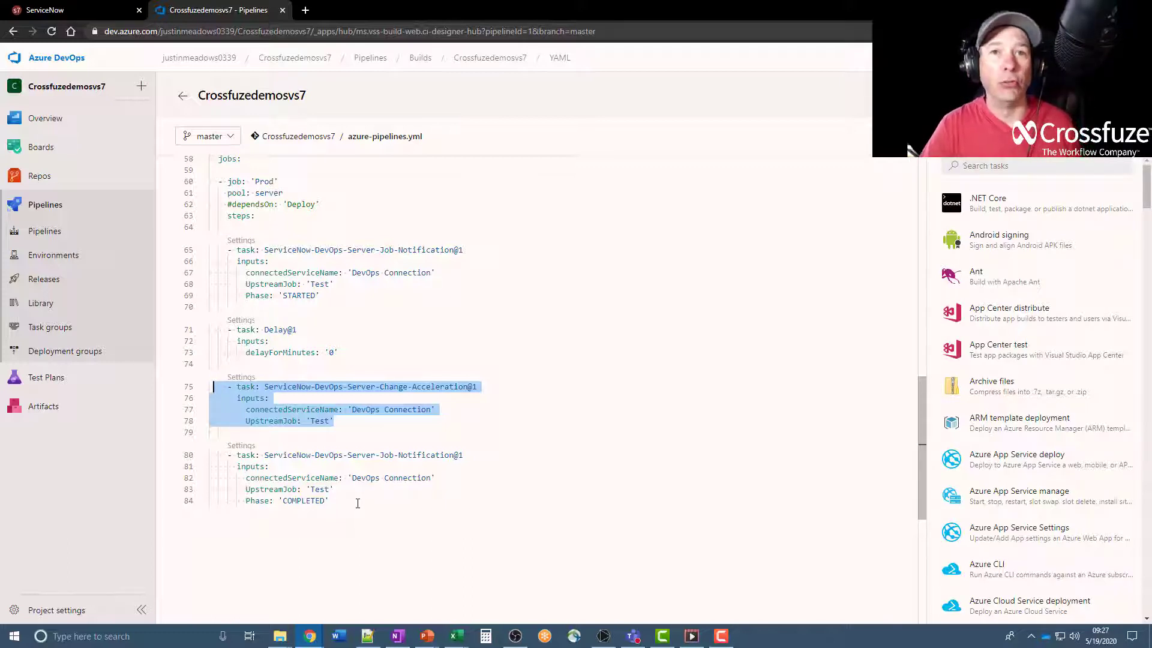
# Search the pipeline task catalogue for "servicenow" to look over the ServiceNow DevOps extension tasks
pyautogui.moveTo(354, 390)
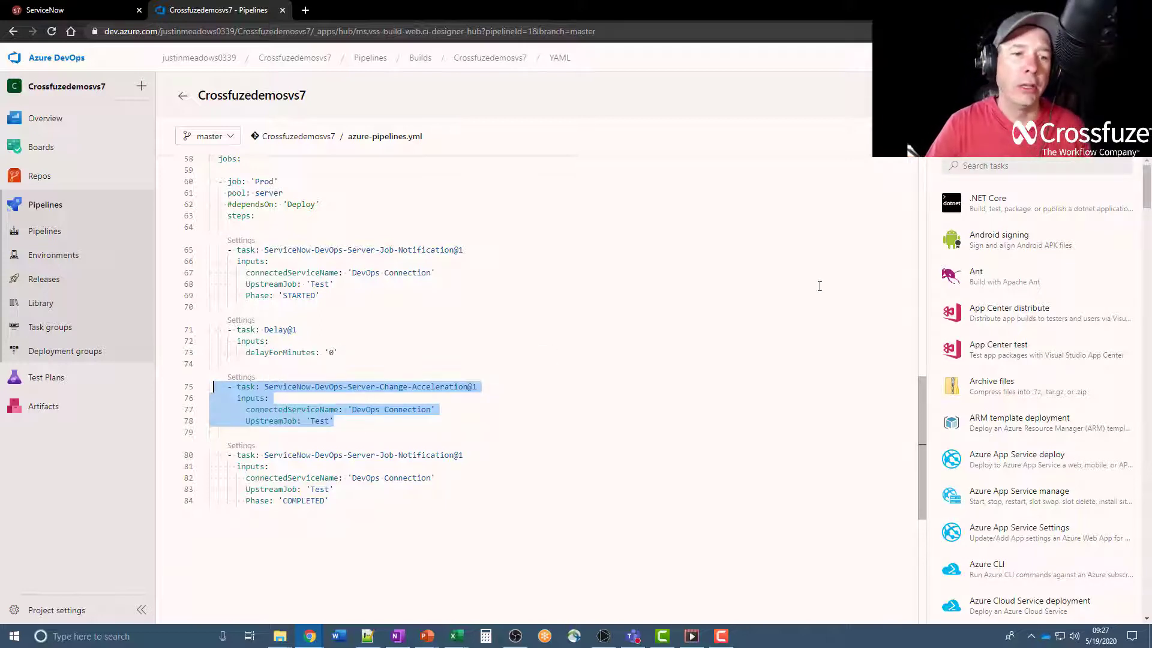
pyautogui.click(997, 165)
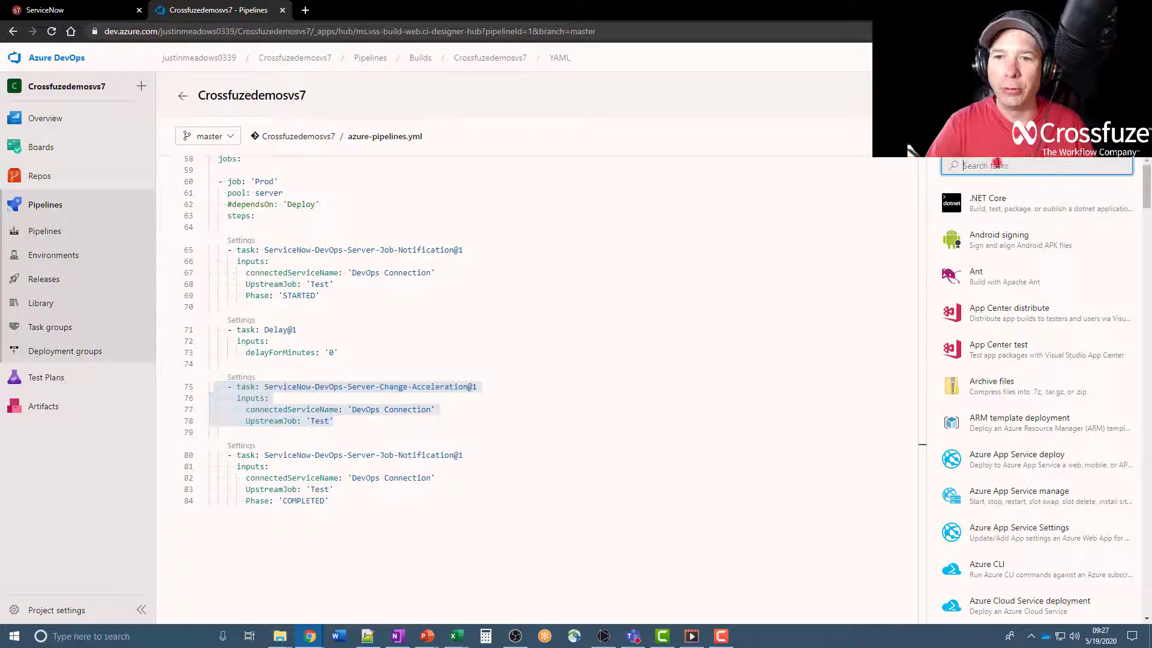
pyautogui.write('servicenow')
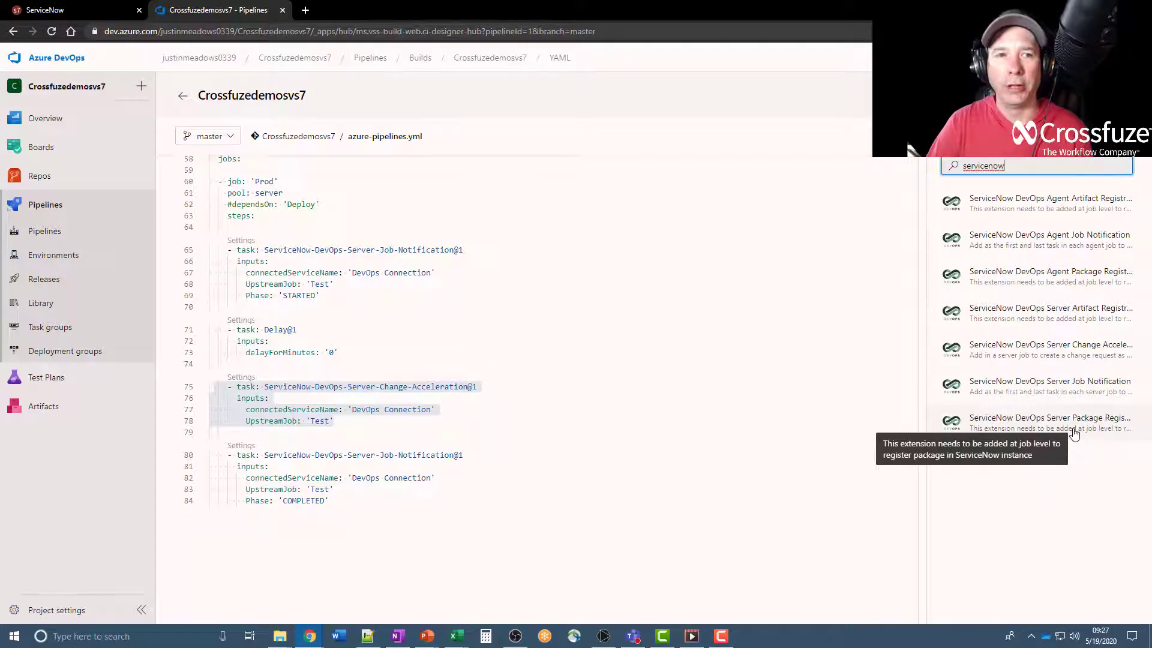
# Switch to ServiceNow and open the Server step of the Crossfuze Demo Pipeline belonging to the Crossfuze App Demo app
pyautogui.click(69, 12)
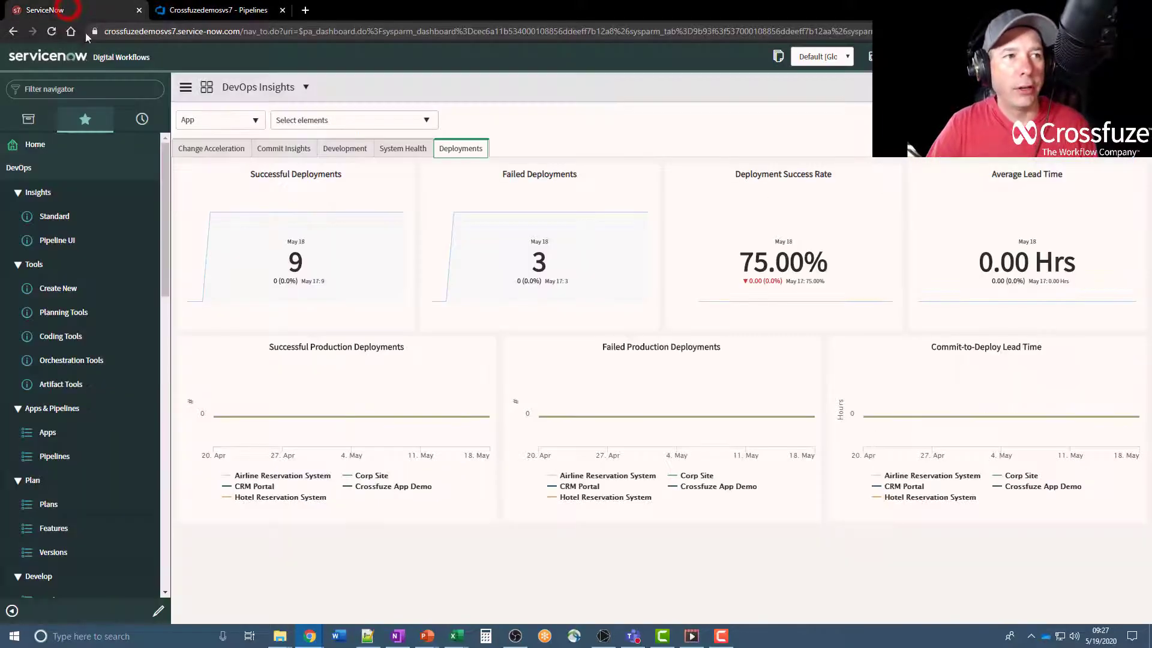
pyautogui.click(48, 432)
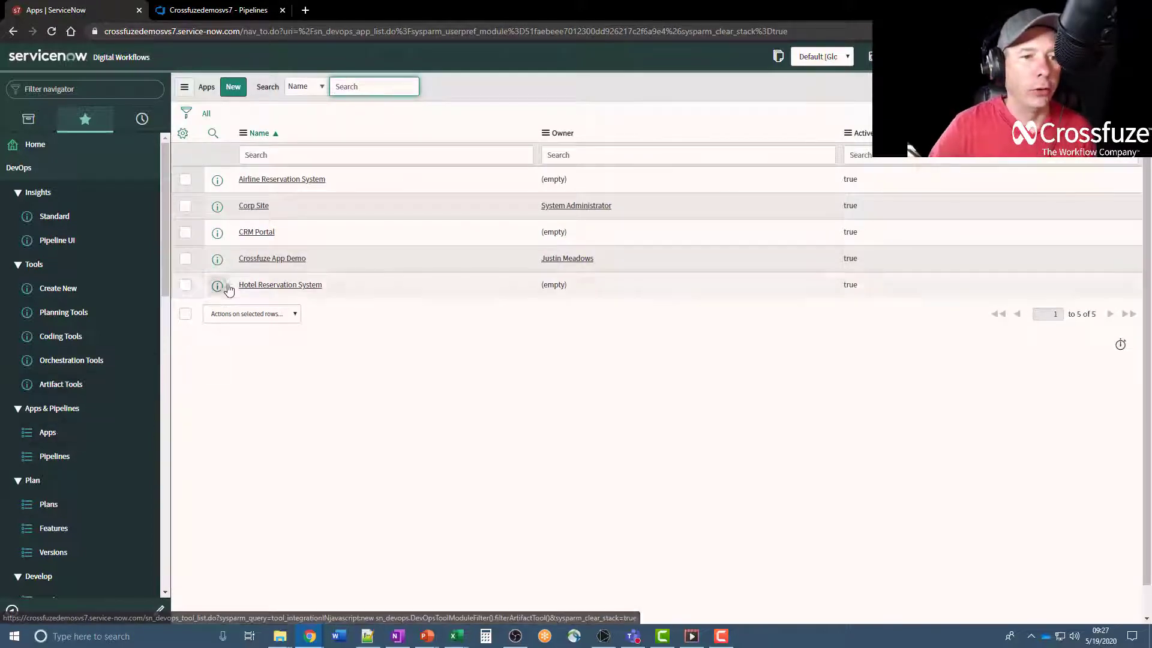
pyautogui.click(252, 258)
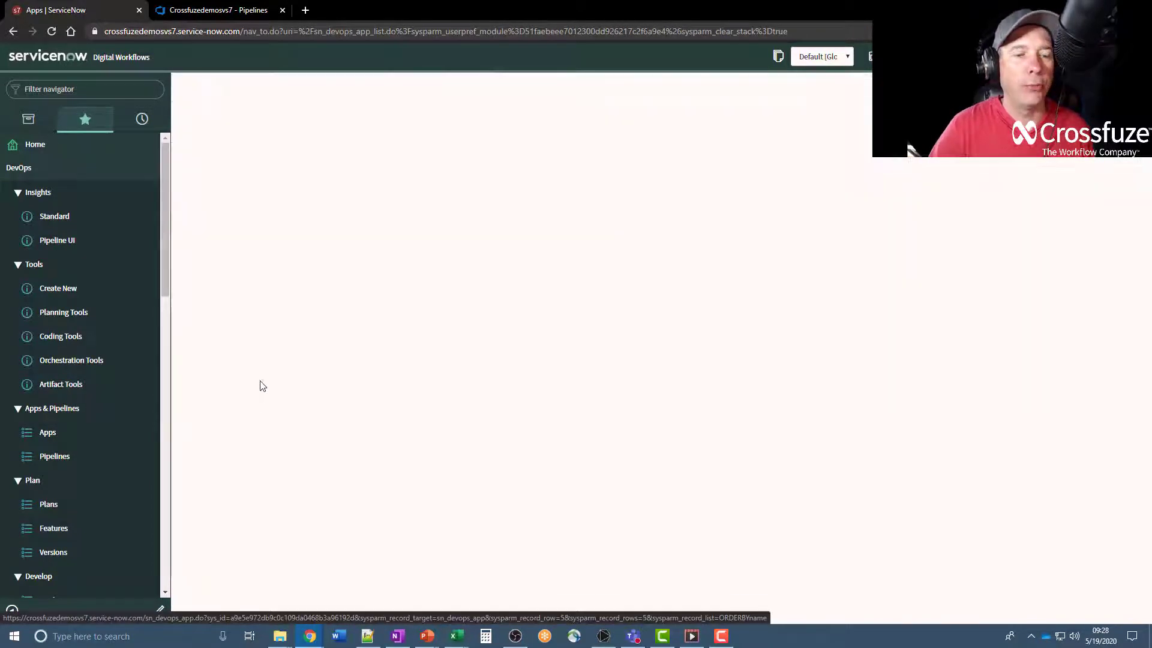
pyautogui.click(311, 248)
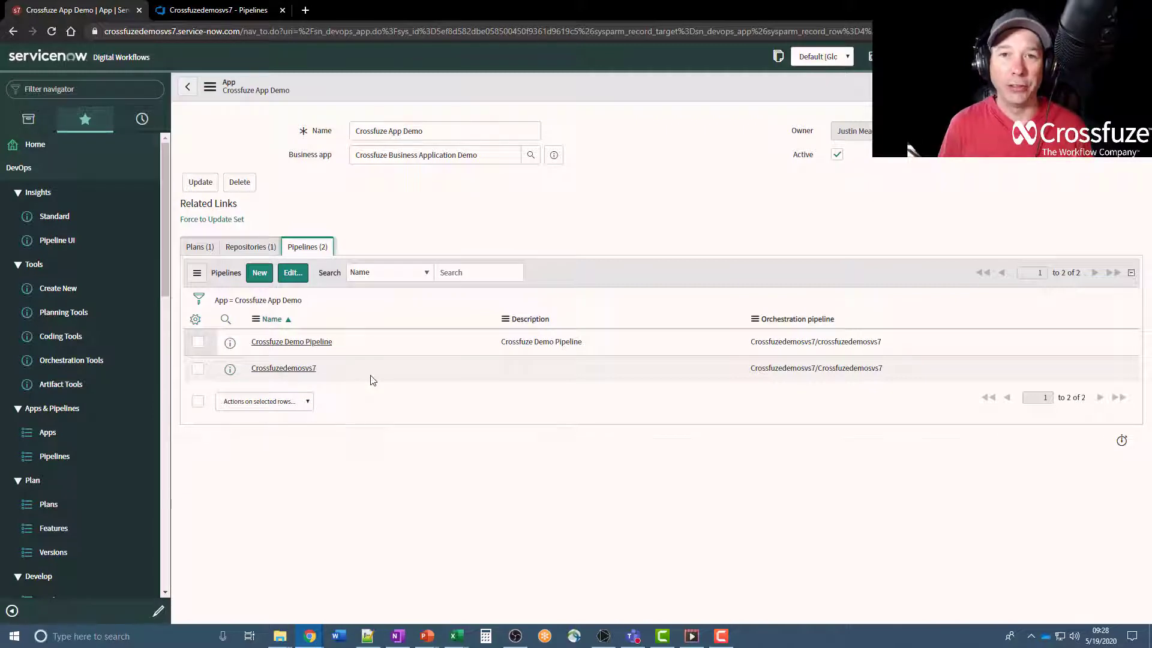
pyautogui.click(291, 344)
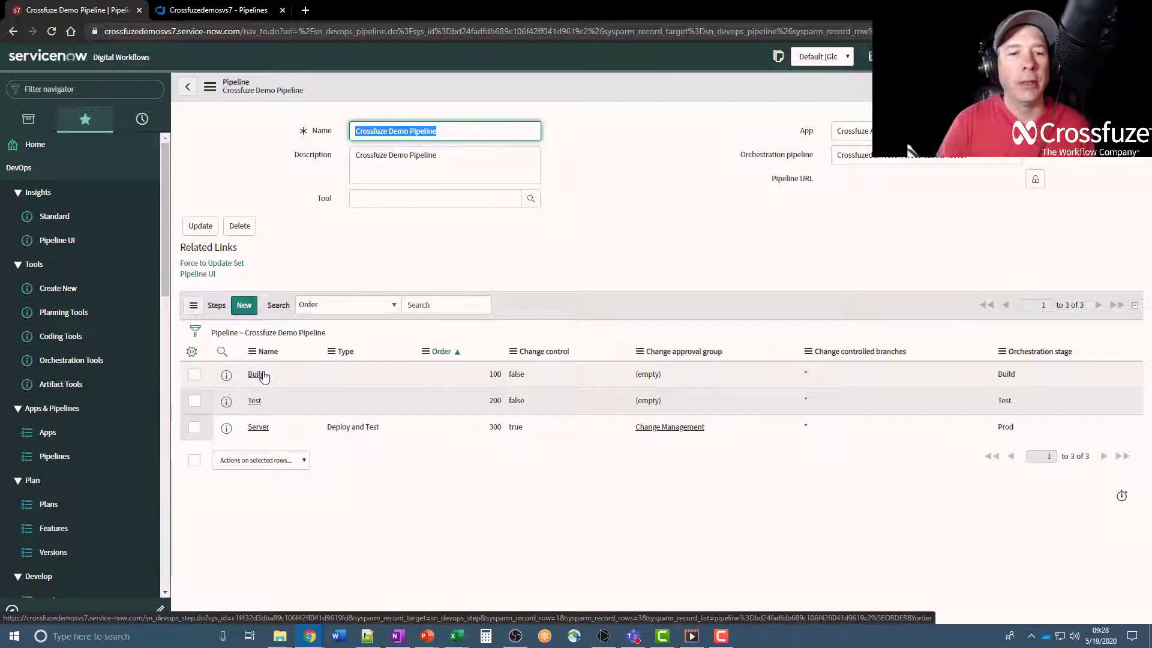
pyautogui.click(259, 428)
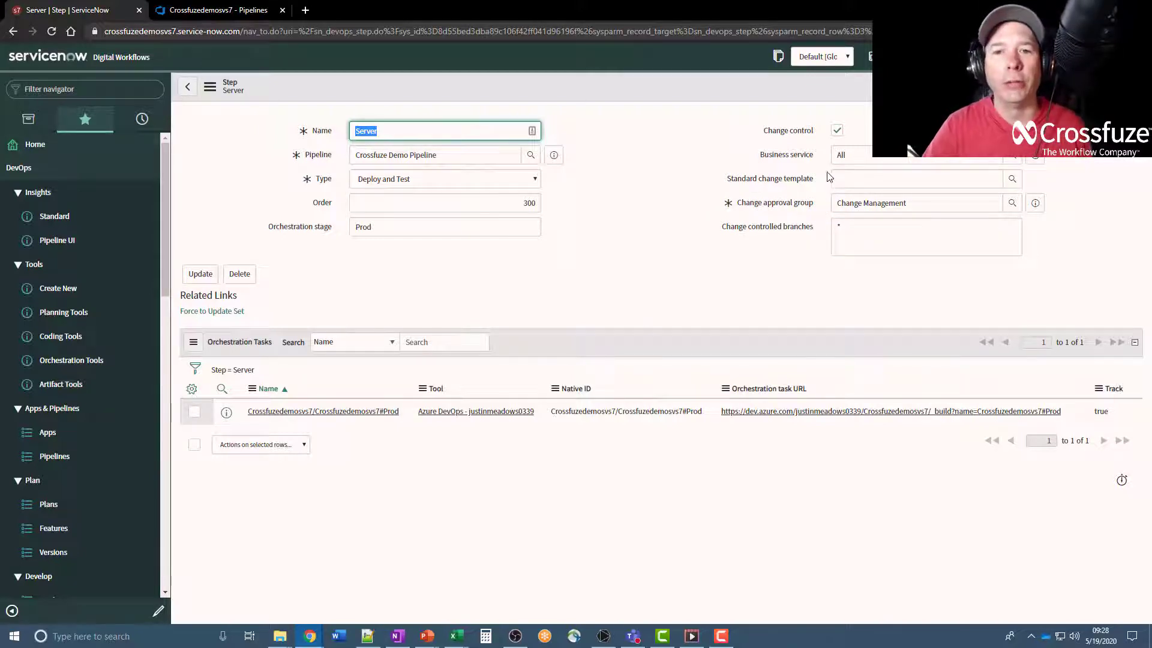
# Set the Server step's business service to Crossfuze Business Service Demo and save the record
pyautogui.click(867, 155)
pyautogui.write('c')
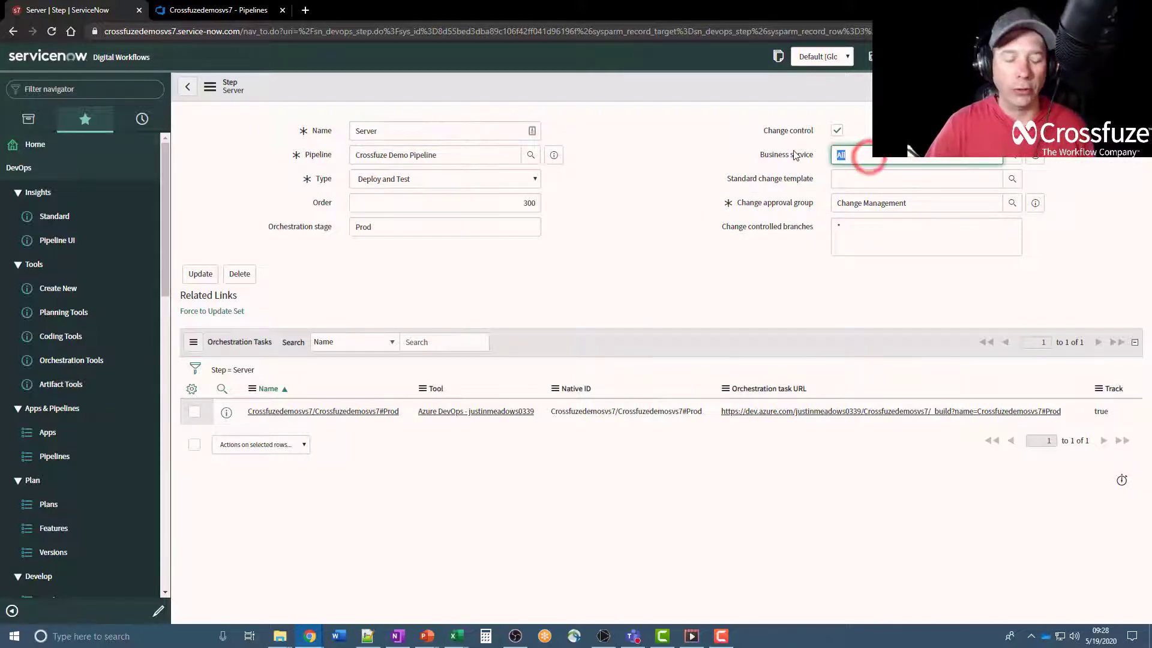
pyautogui.write('ross')
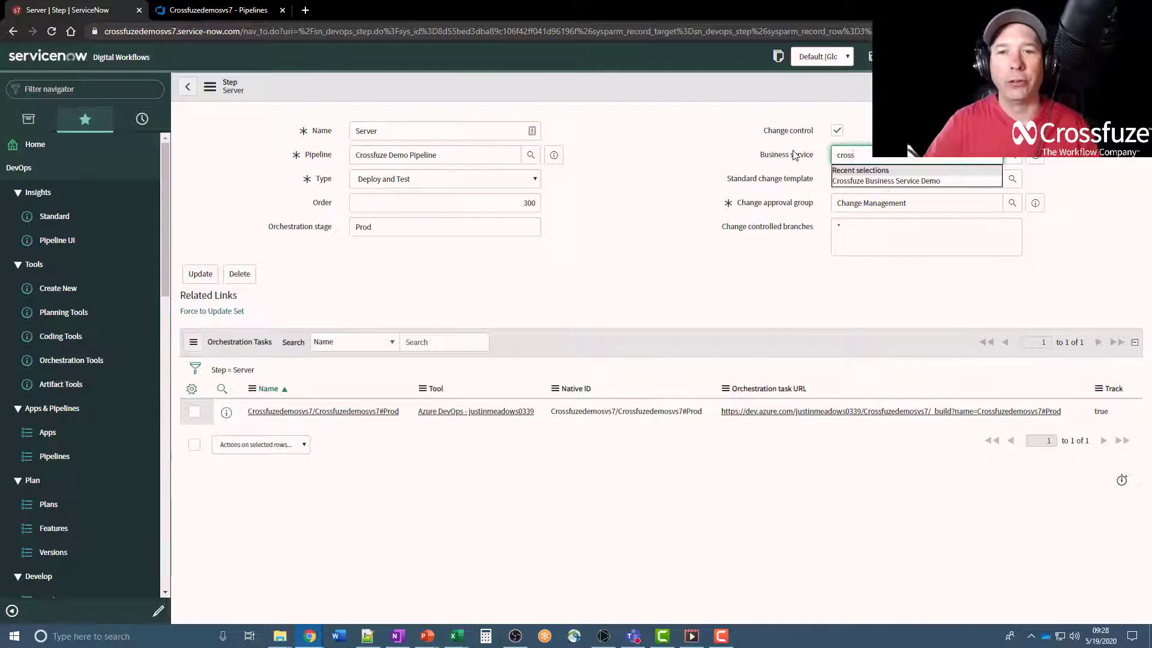
pyautogui.click(894, 180)
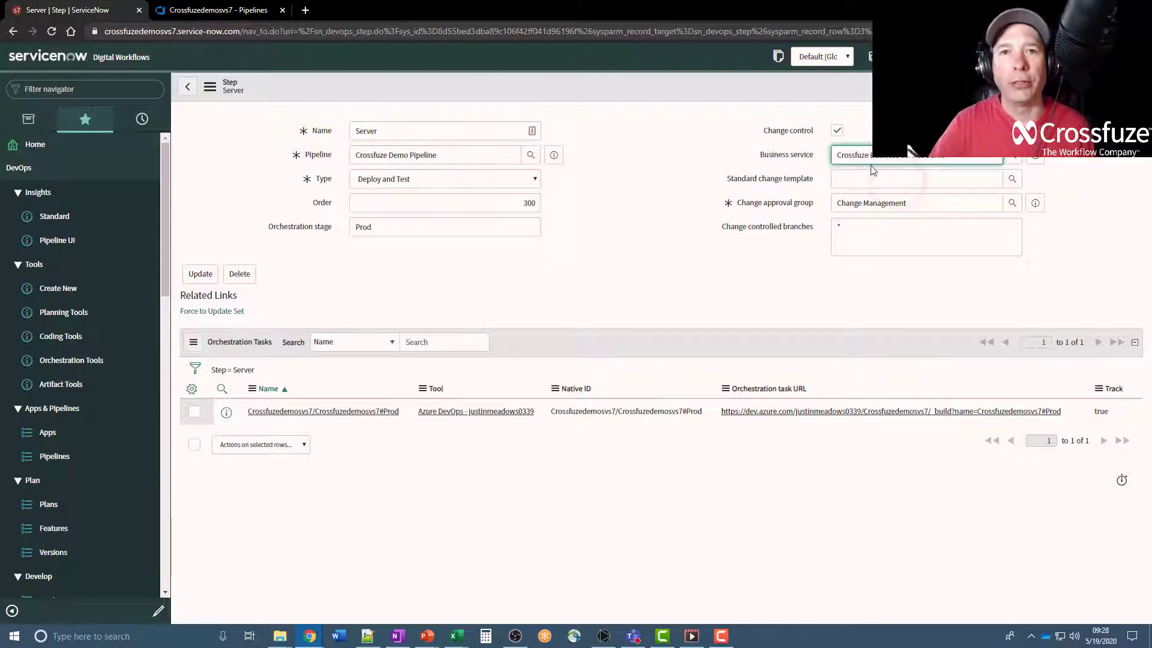
pyautogui.rightClick(679, 91)
pyautogui.click(686, 96)
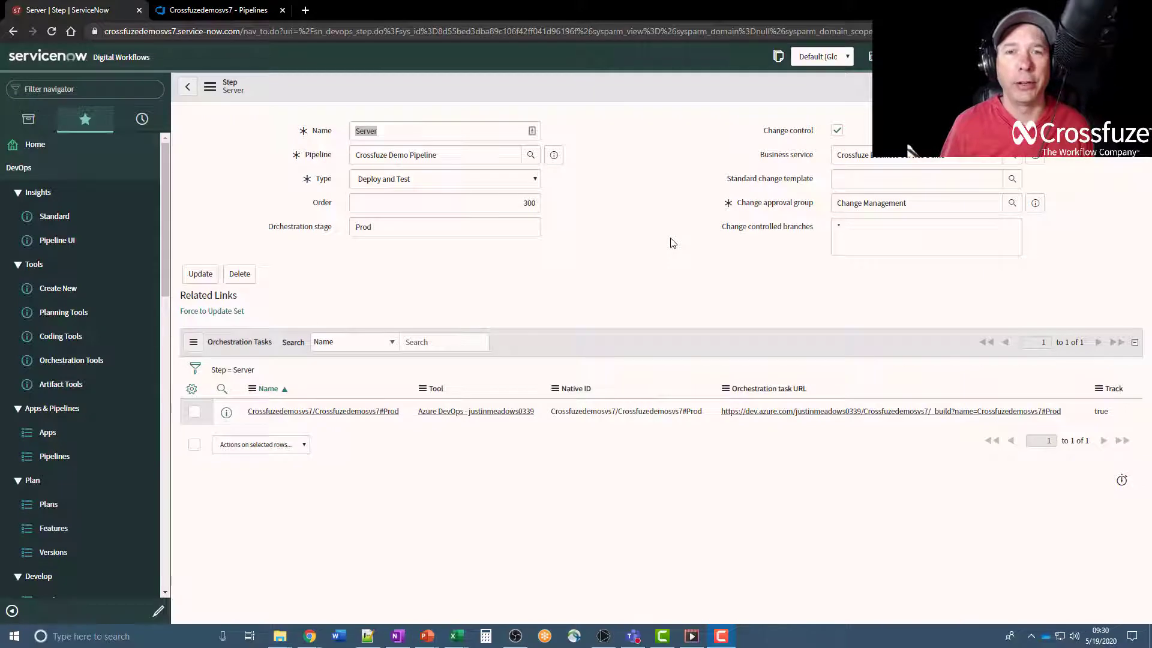
# From the linked Azure DevOps tool record, inspect the crossfuzedemosvs7 plan's work items, features and apps, and return to the tool record
pyautogui.click(449, 418)
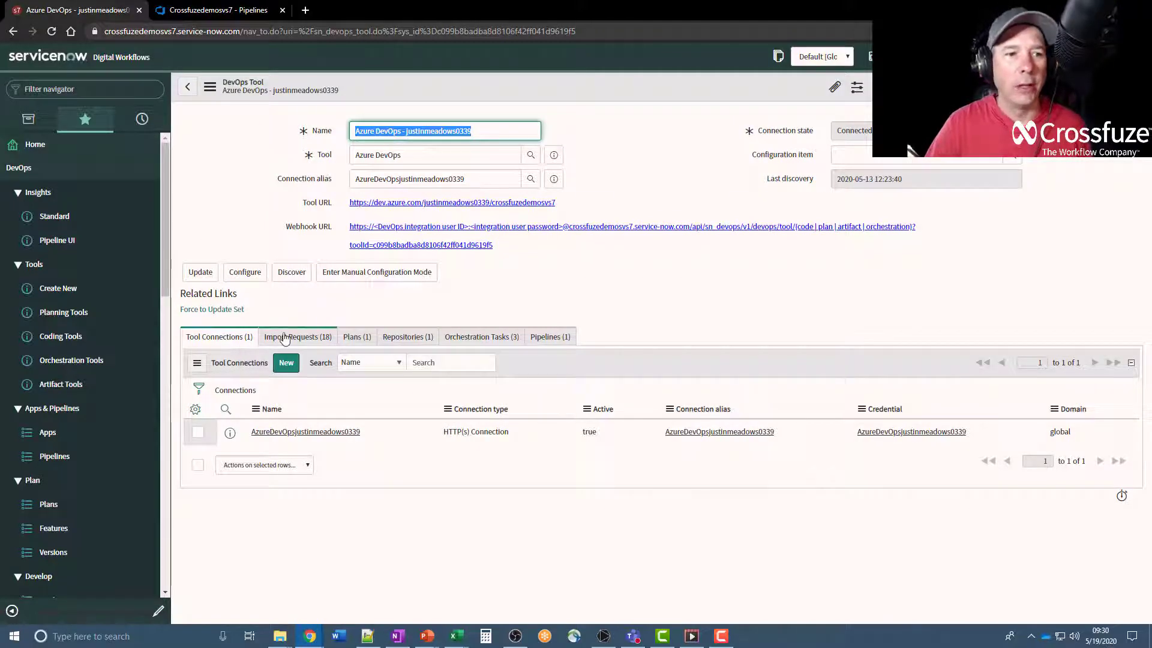
pyautogui.click(357, 336)
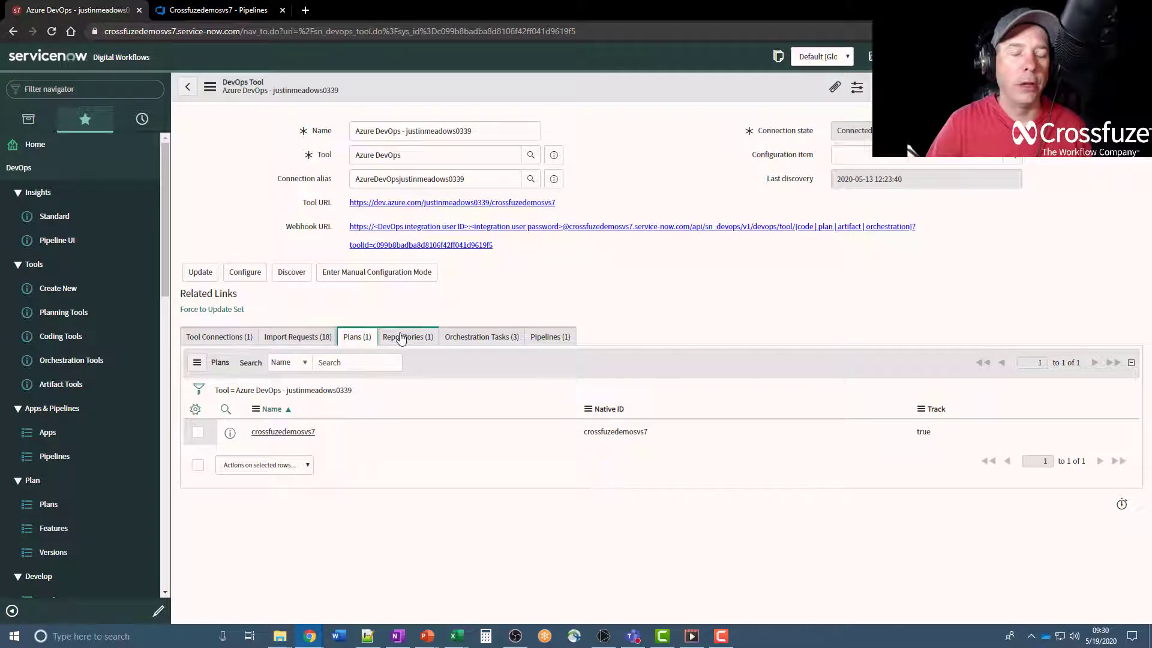
pyautogui.click(287, 432)
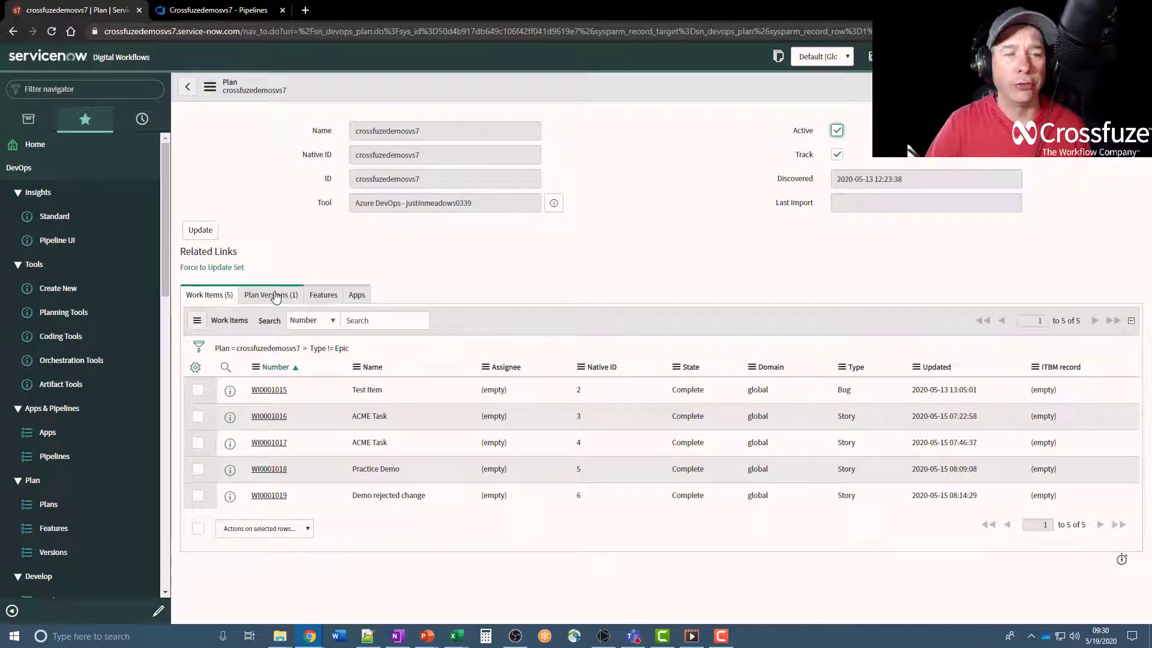
pyautogui.click(331, 296)
pyautogui.click(359, 294)
pyautogui.click(217, 301)
pyautogui.click(189, 87)
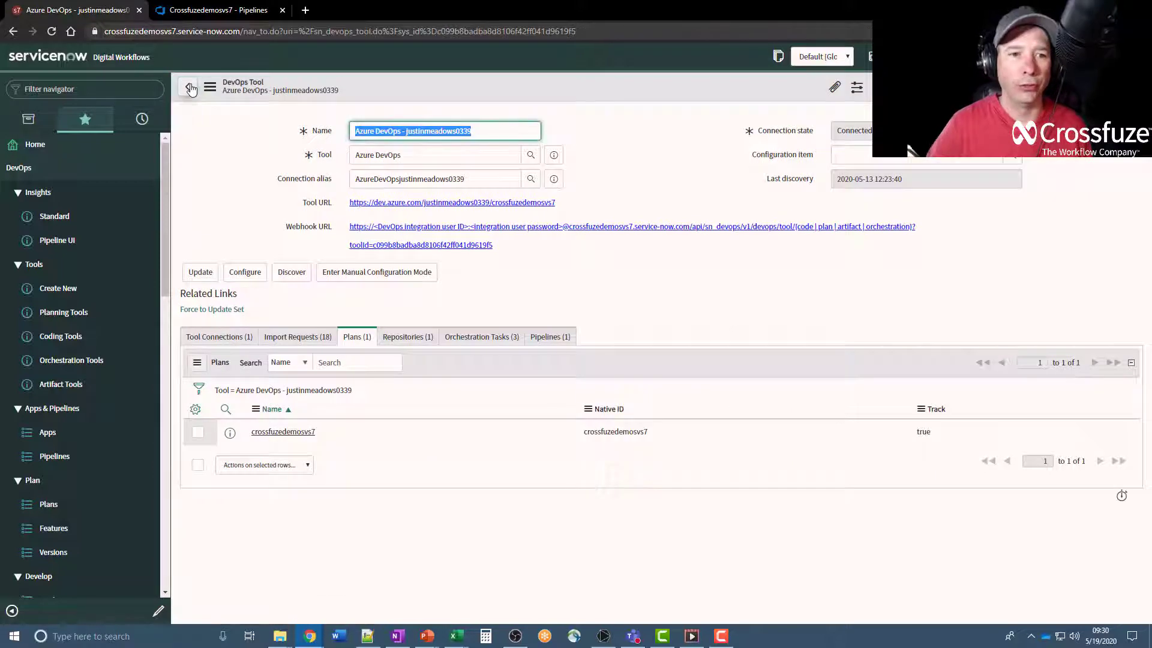
# Review the repositories, orchestration tasks and pipelines linked to the Azure DevOps tool record
pyautogui.click(397, 336)
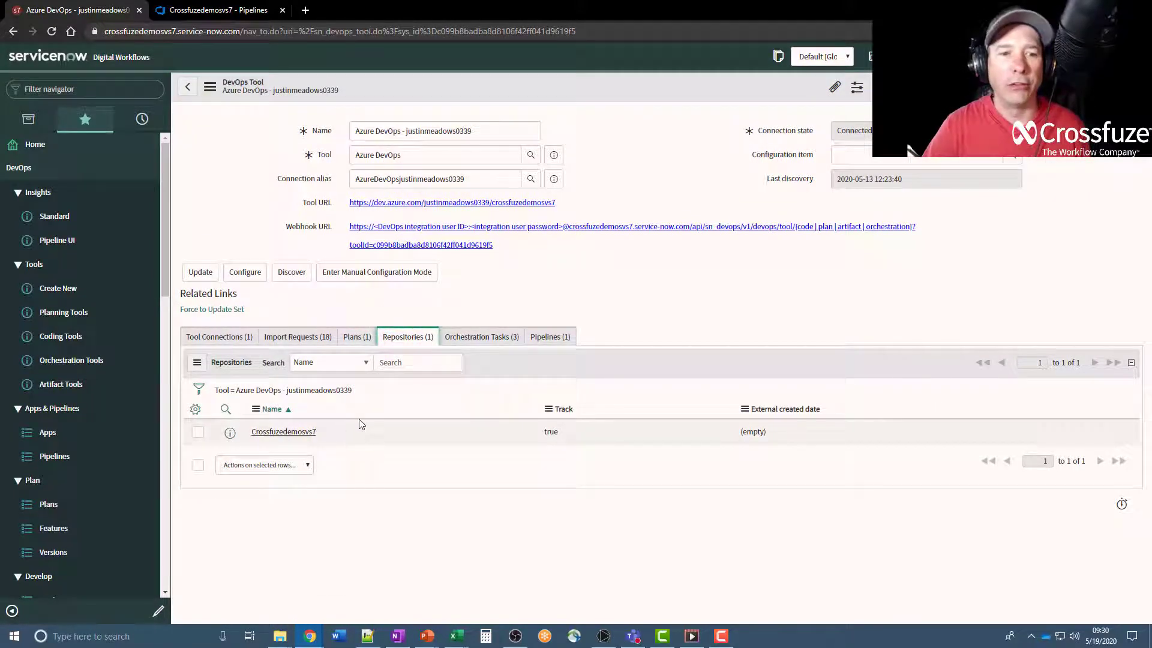
pyautogui.click(489, 336)
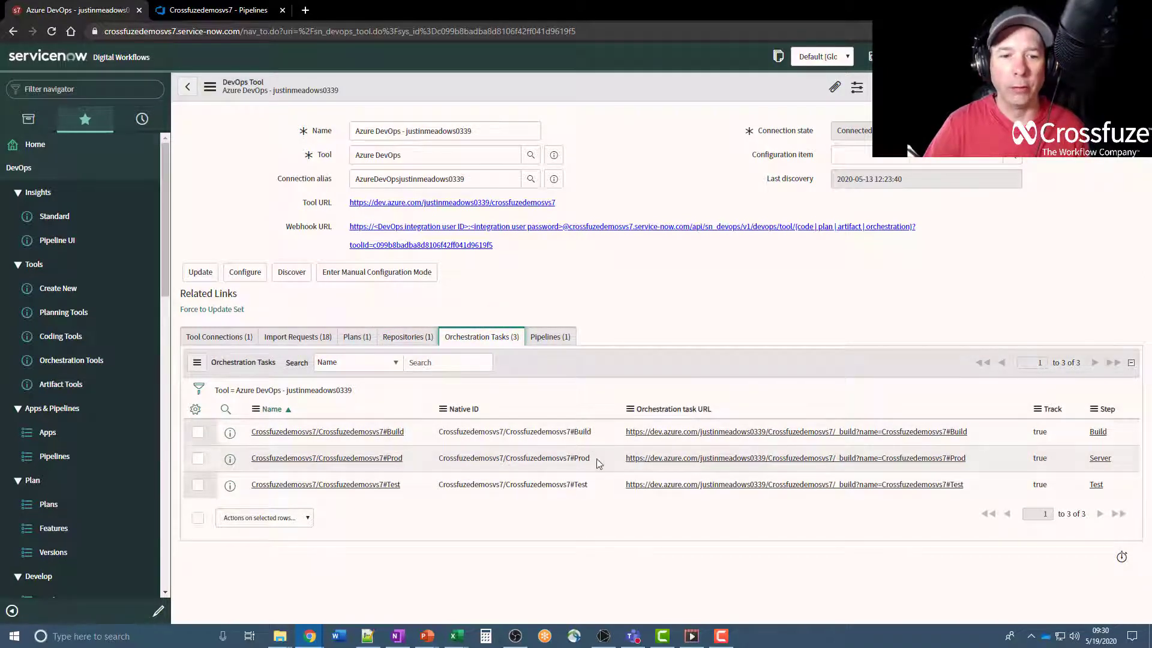
pyautogui.click(549, 336)
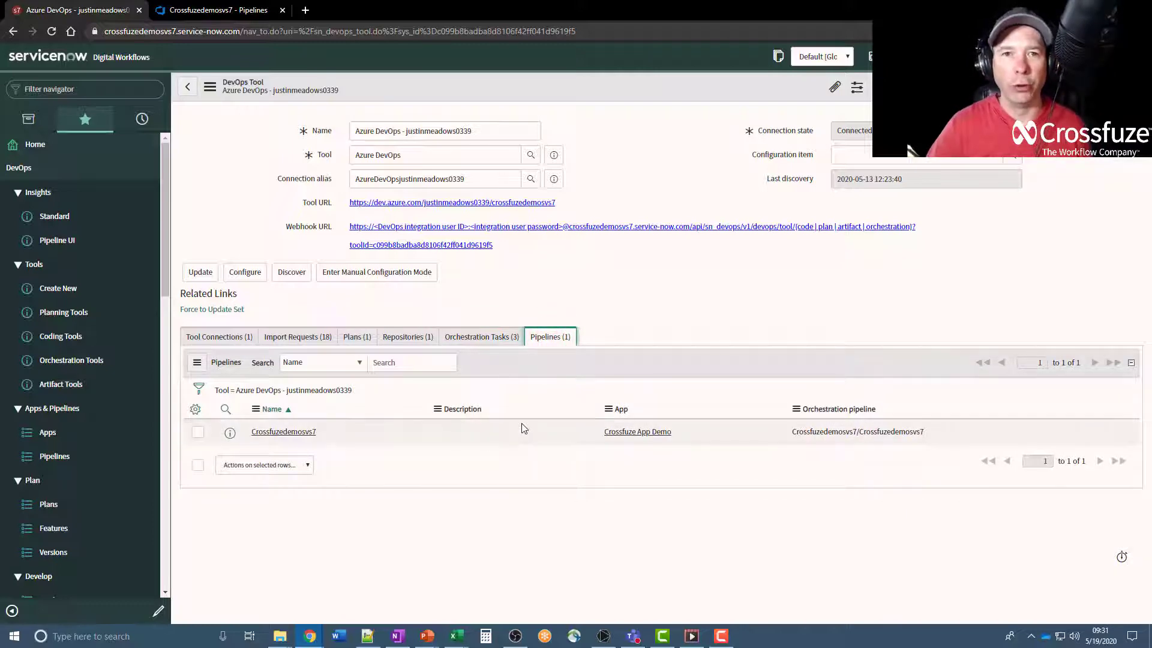
# Switch to Azure DevOps and open the work items list of the Crossfuzedemosvs7 project's boards
pyautogui.click(218, 10)
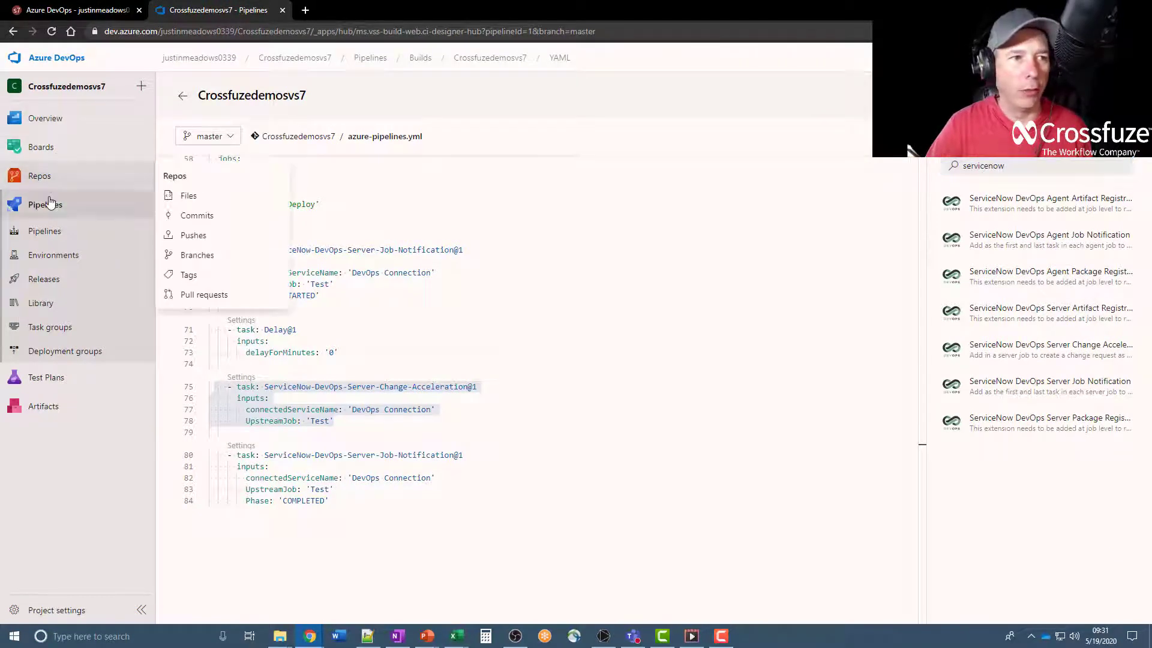
pyautogui.click(38, 141)
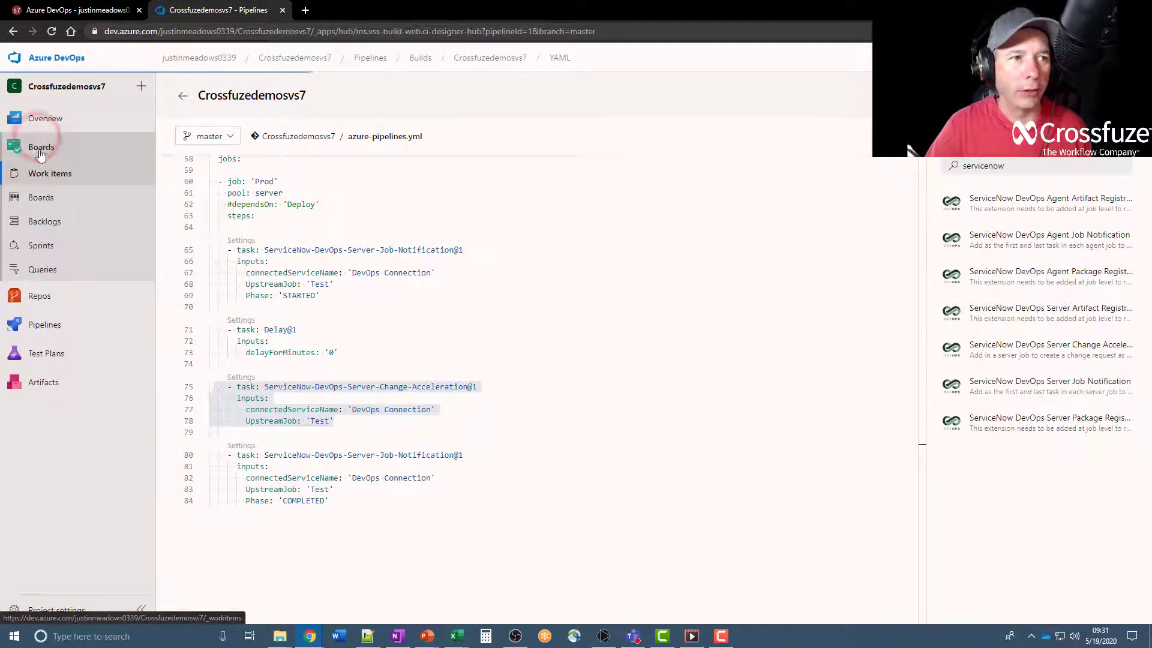
pyautogui.click(45, 174)
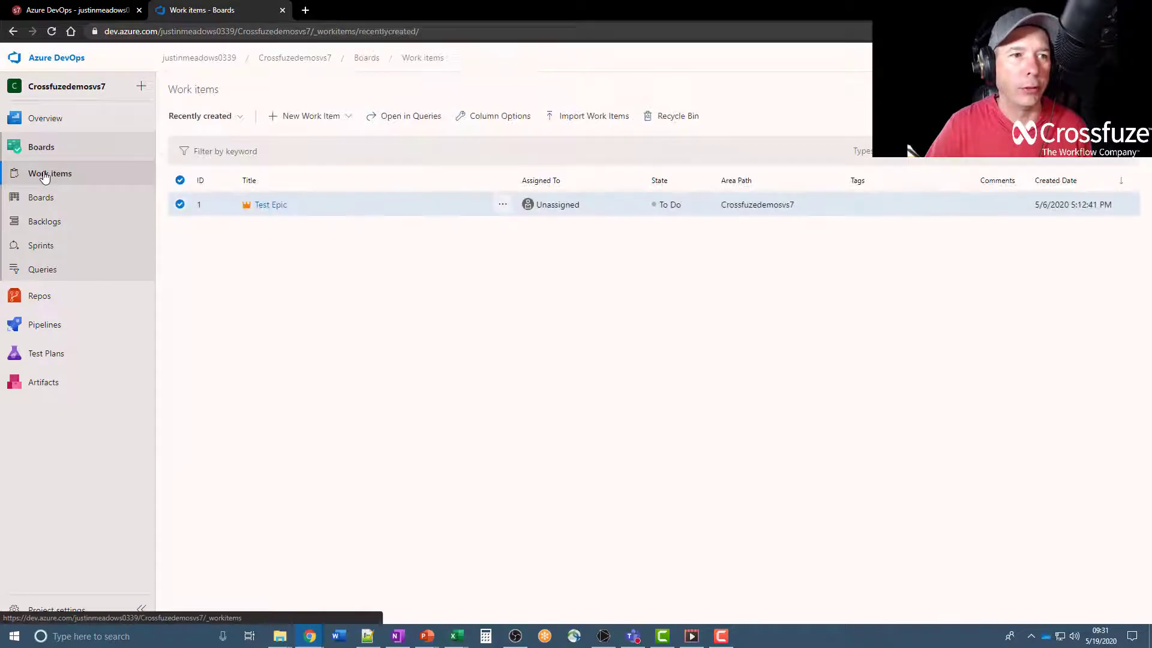
# Return to ServiceNow, open the Pipeline UI of the recently viewed Crossfuze Demo Pipeline and collapse the navigator
pyautogui.click(102, 12)
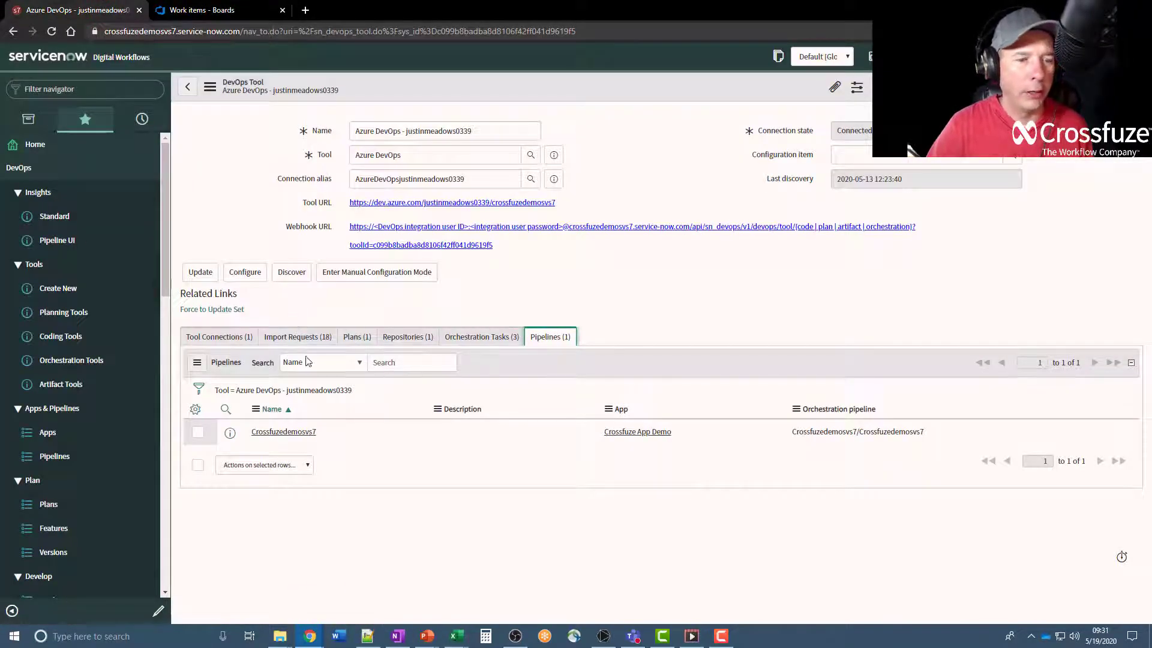
pyautogui.click(142, 120)
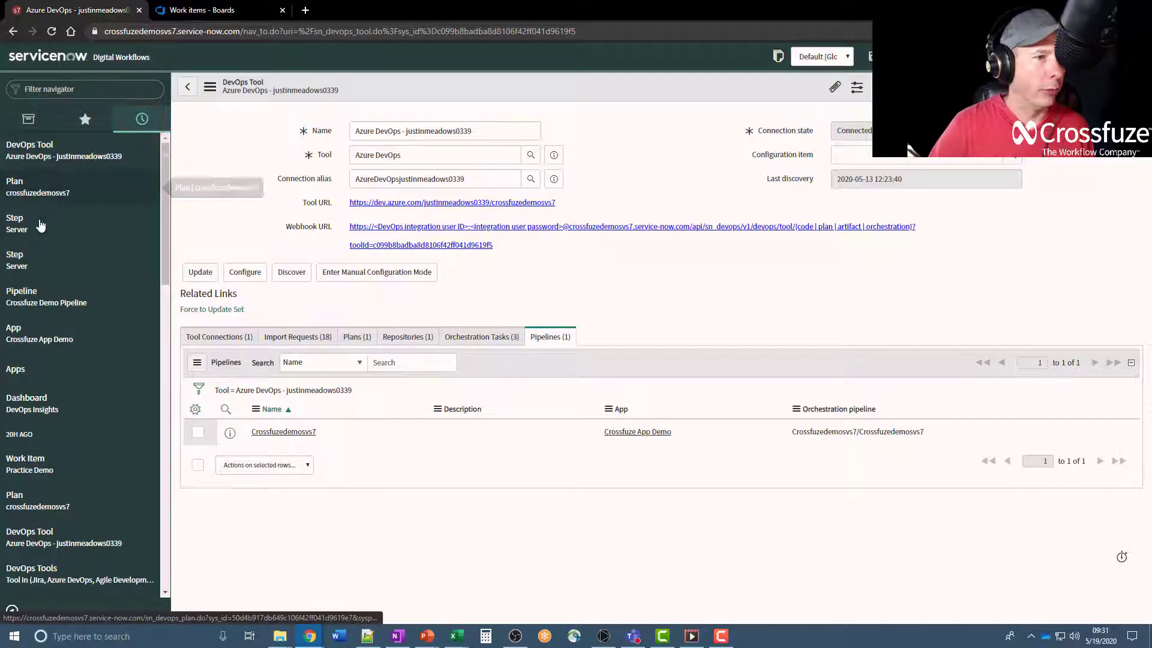
pyautogui.click(49, 306)
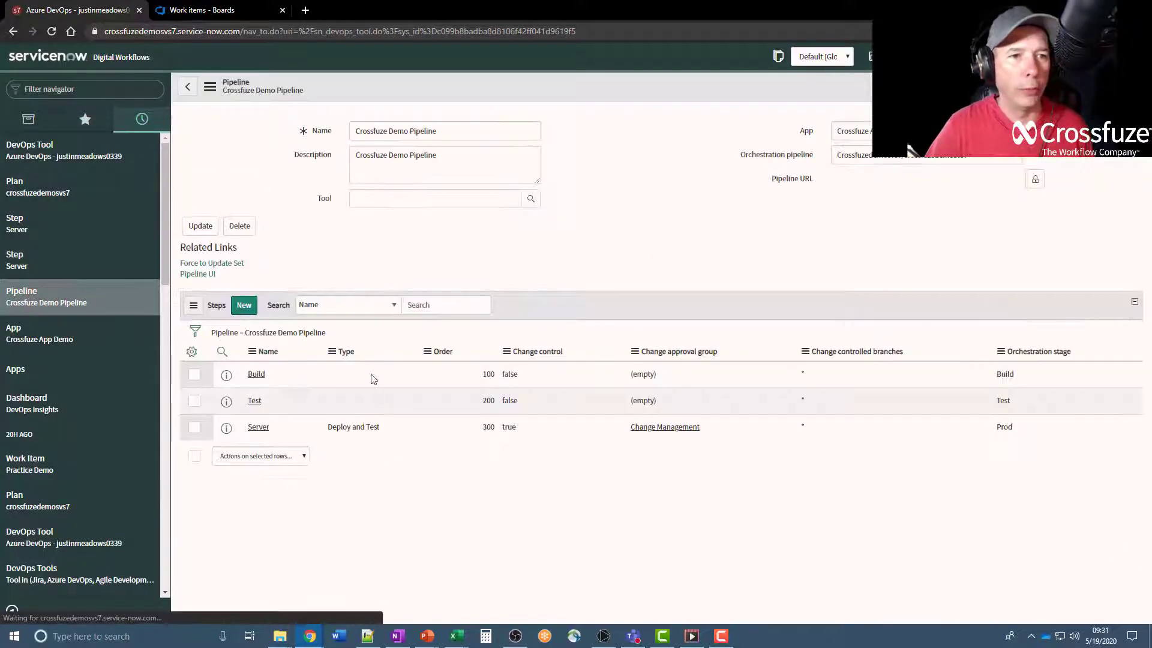
pyautogui.click(198, 274)
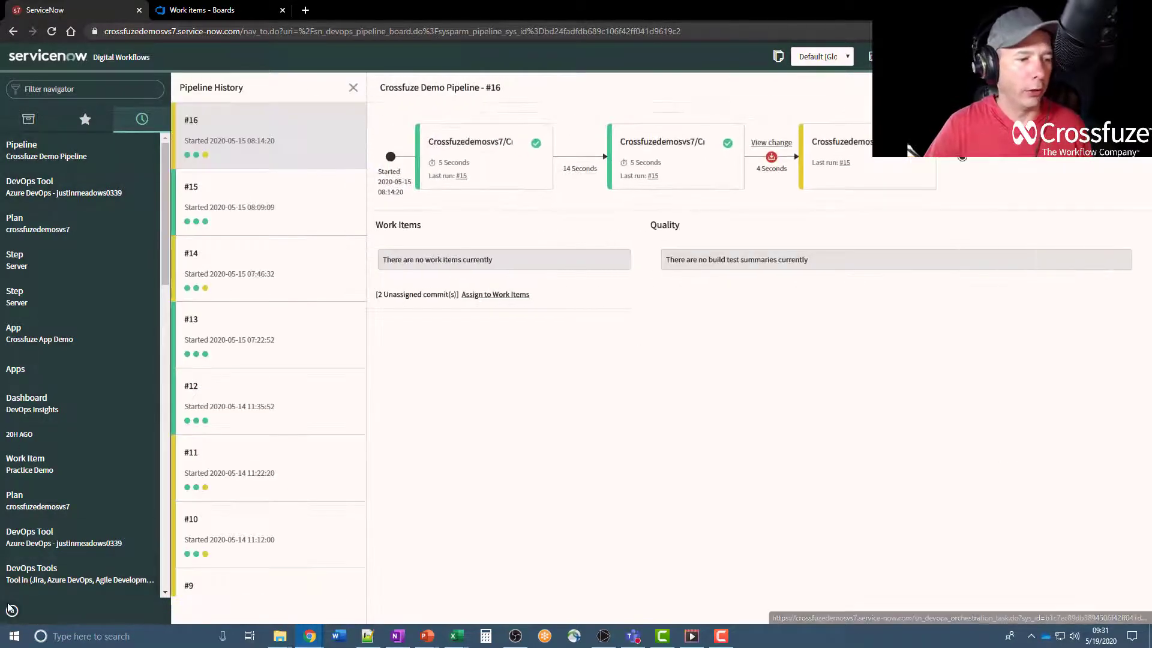
pyautogui.click(11, 609)
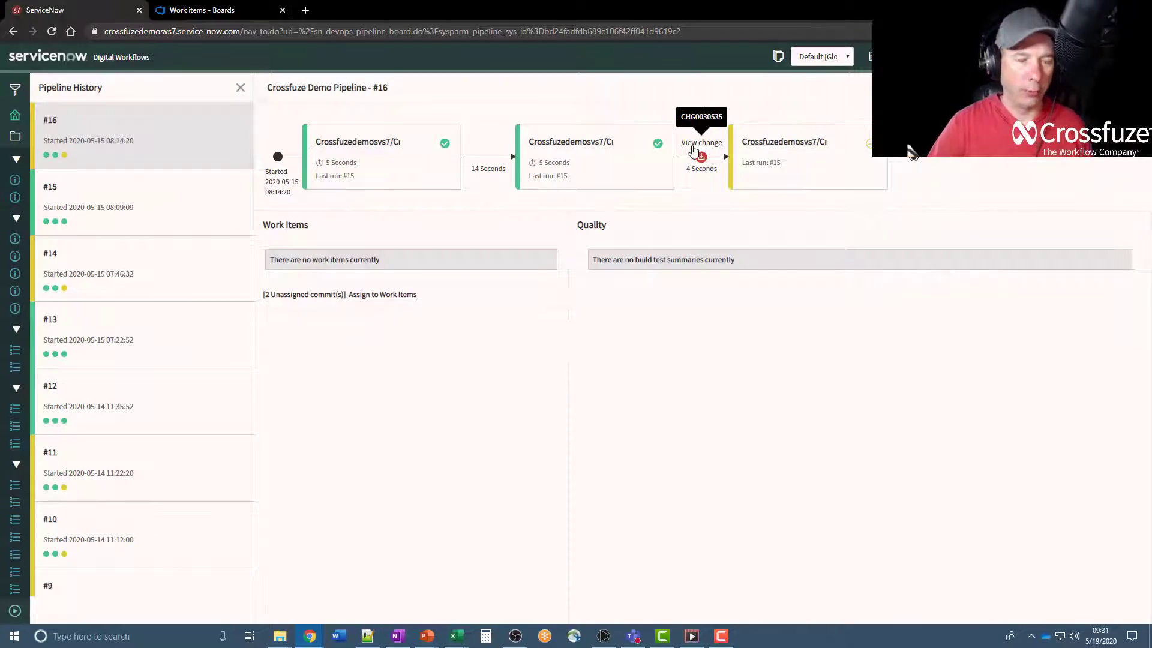
# Arrange the ServiceNow pipeline view and the Azure DevOps work items in separate browser windows side by side
pyautogui.press('super+Left')
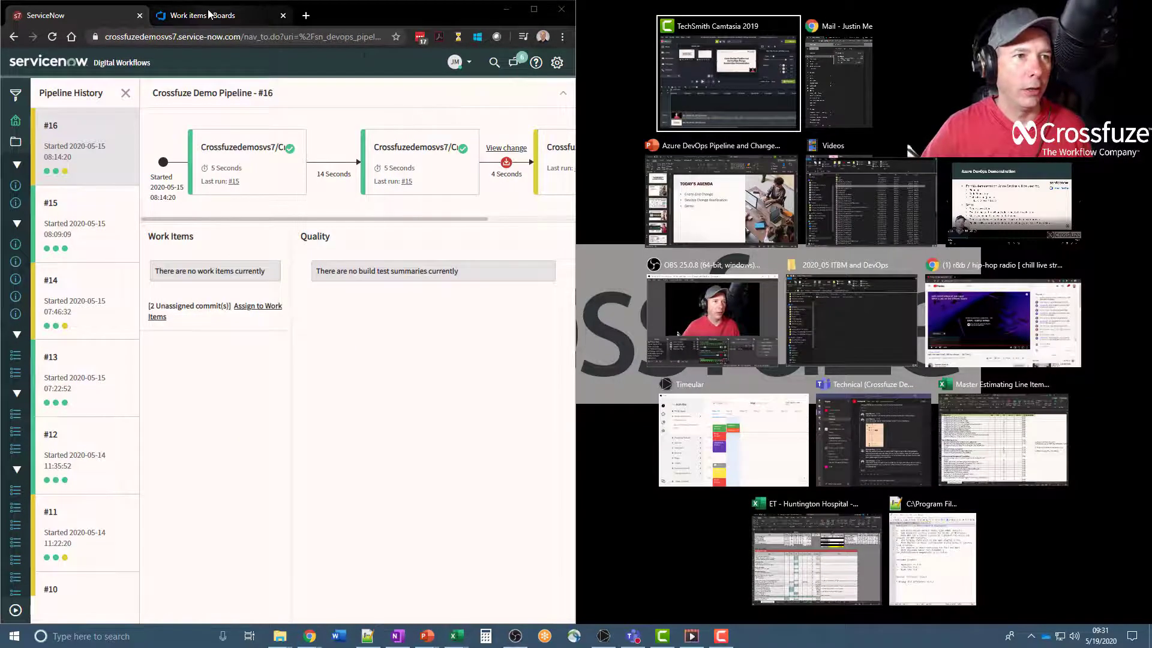
pyautogui.click(208, 14)
pyautogui.moveTo(209, 13); pyautogui.dragTo(1149, 72)
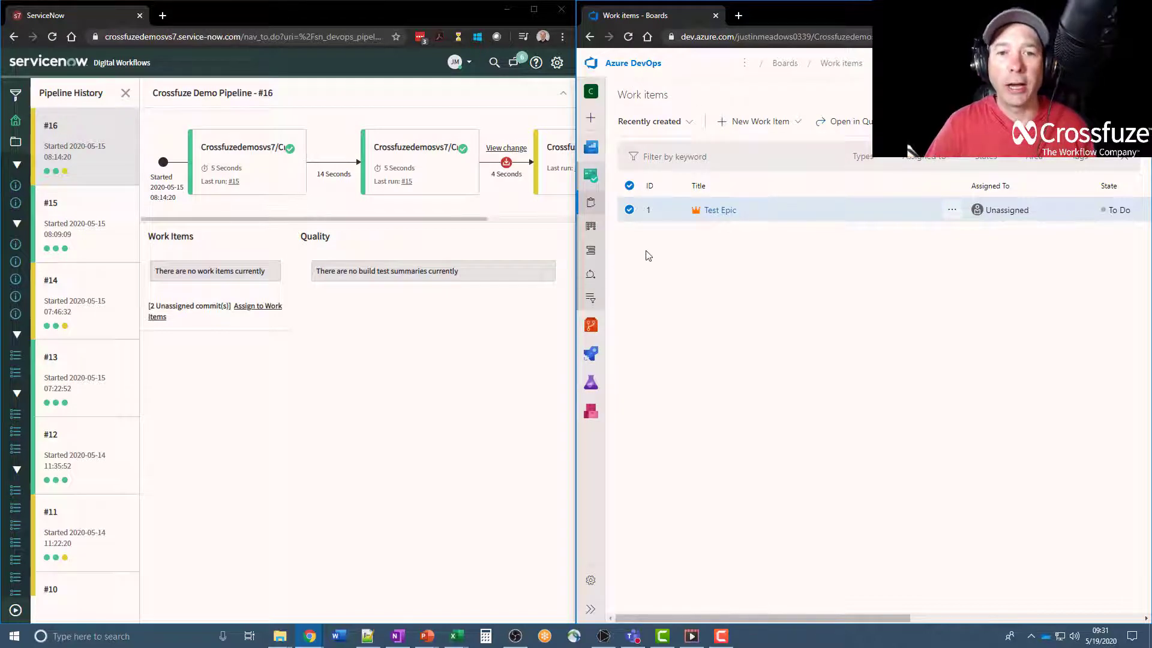
# Create and save a new task work item titled "DevOps Demo Task", with the same text as its description
pyautogui.click(762, 122)
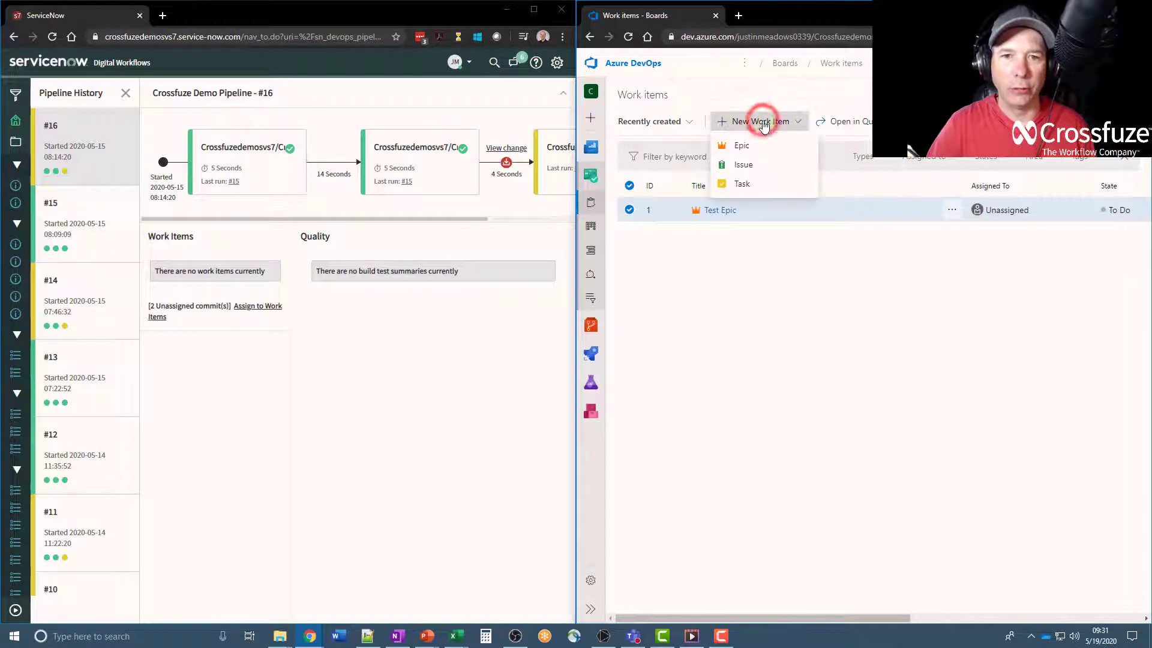
pyautogui.click(752, 183)
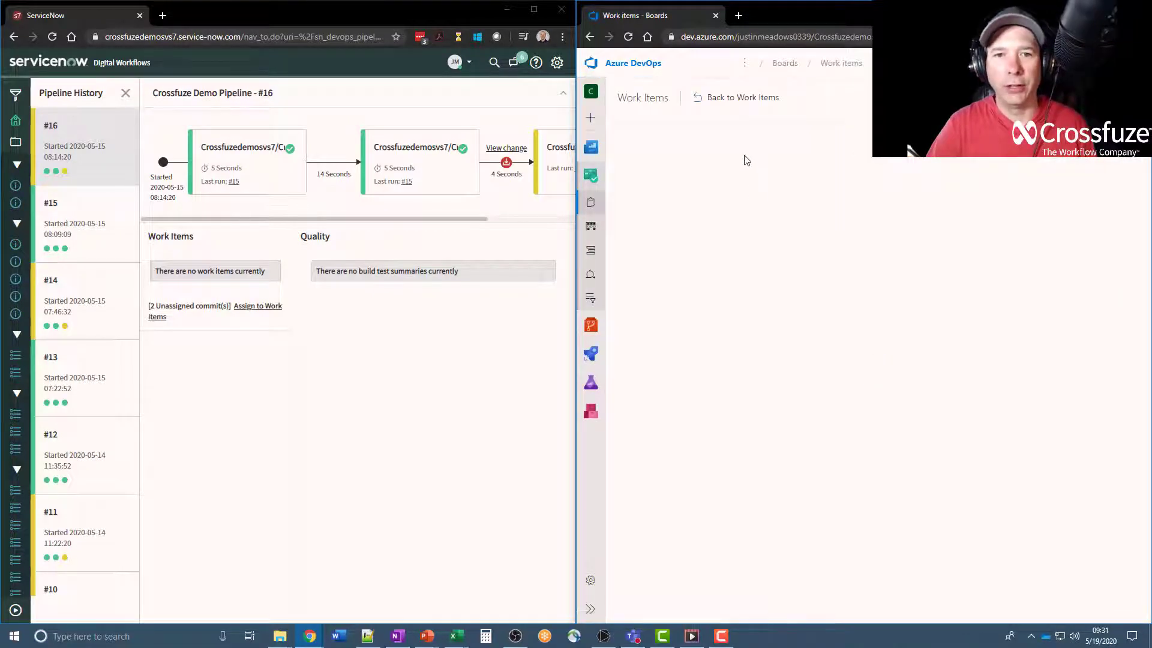
pyautogui.click(676, 144)
pyautogui.write('DevOps Demo Task')
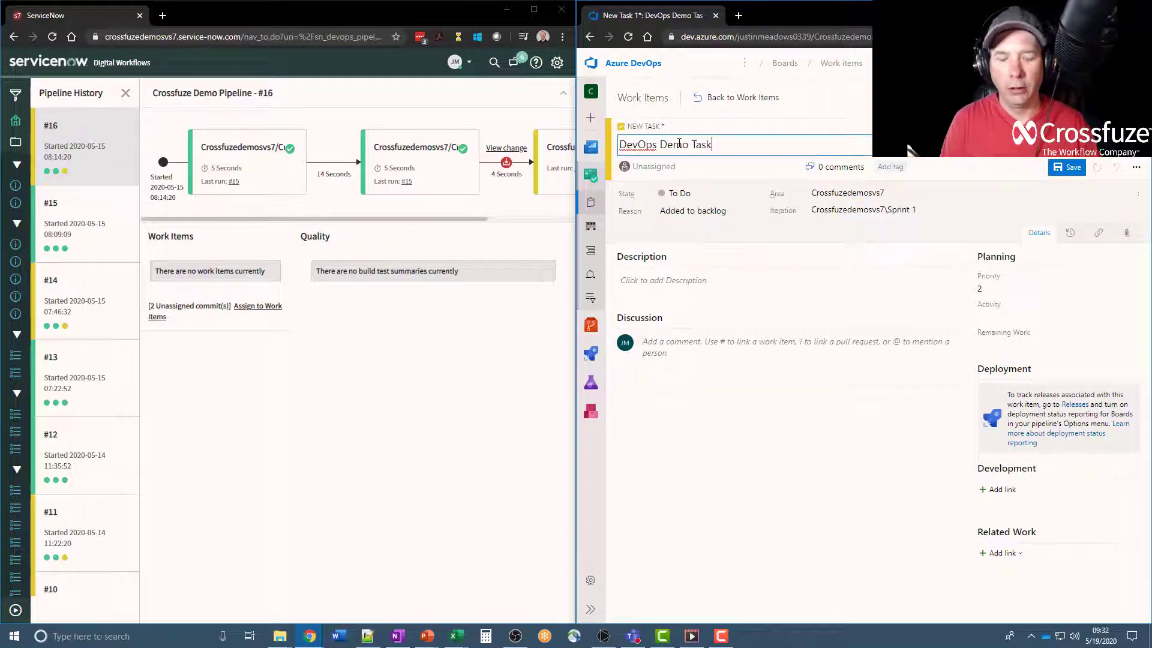
pyautogui.hotkey('ctrl', 'a')
pyautogui.hotkey('ctrl', 'c')
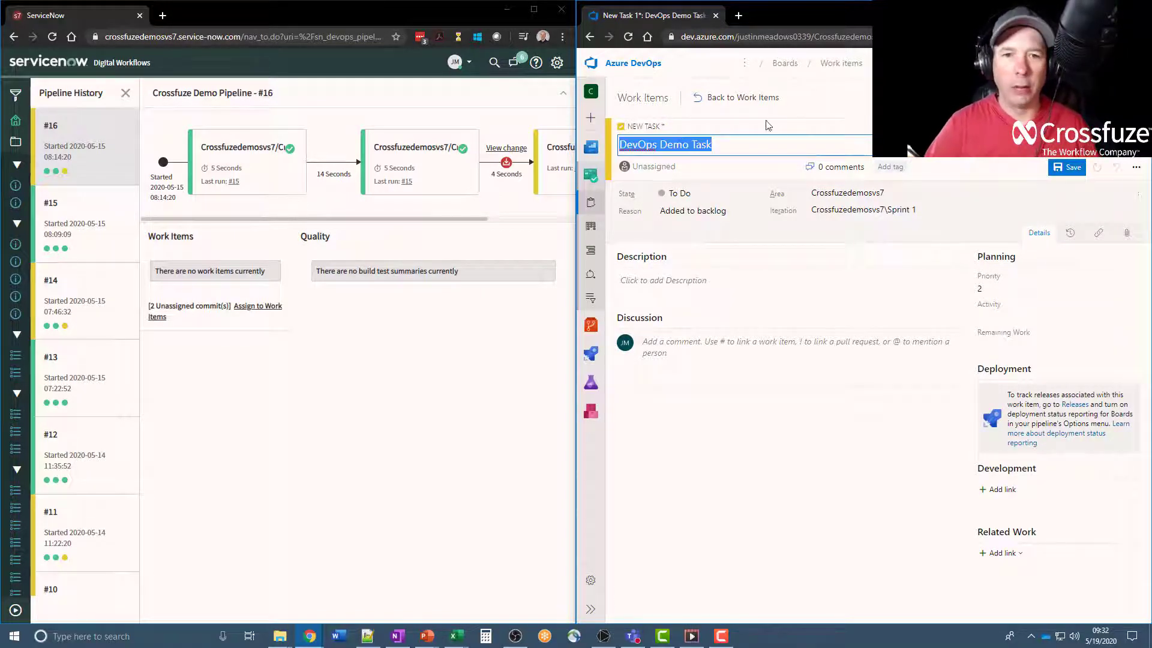
pyautogui.click(698, 279)
pyautogui.hotkey('ctrl', 'v')
pyautogui.click(1071, 168)
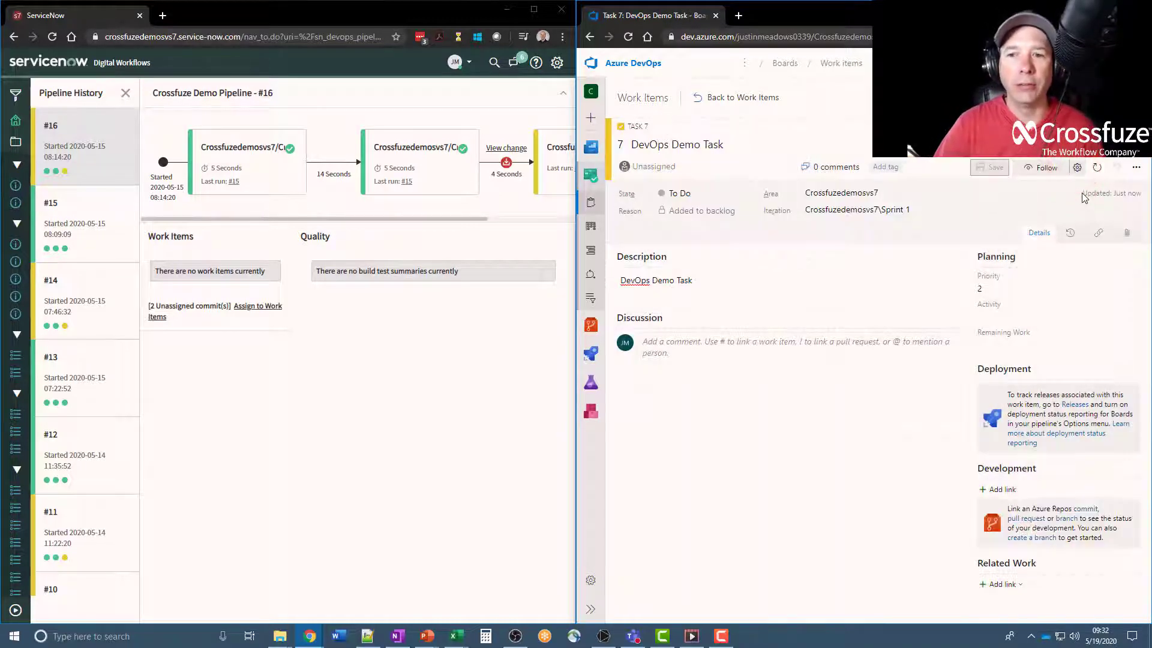
# Create a branch named DevOps_Demo_Task from master in the Crossfuzedemosvs7 repository, linked to the DevOps Demo Task
pyautogui.click(1042, 539)
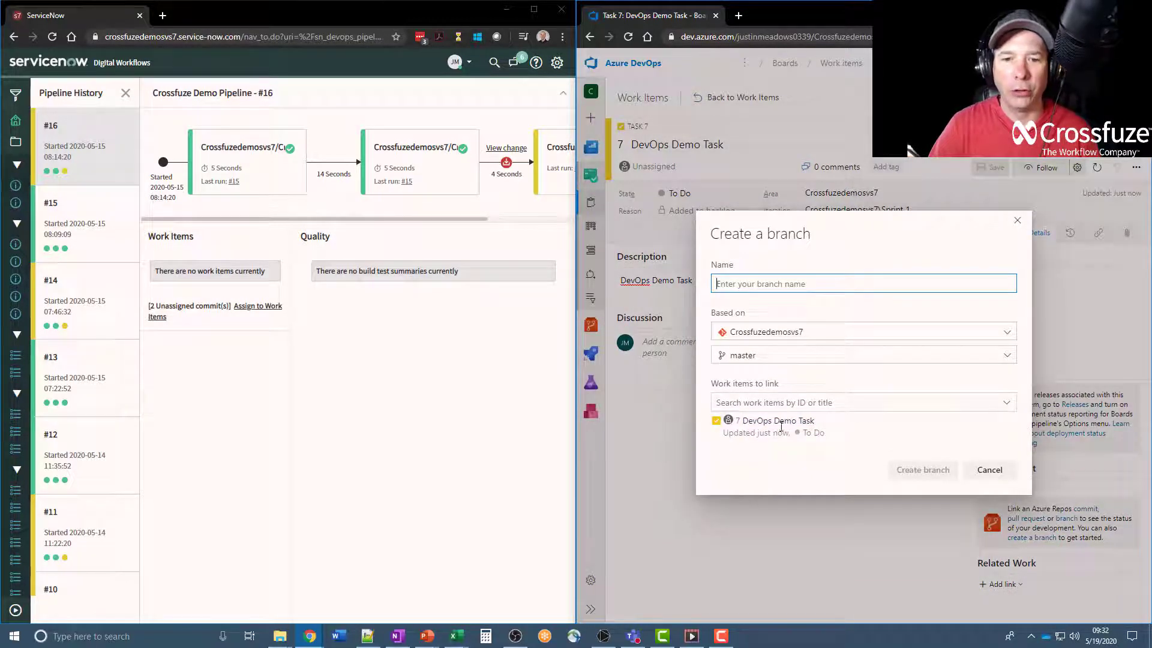
pyautogui.click(761, 282)
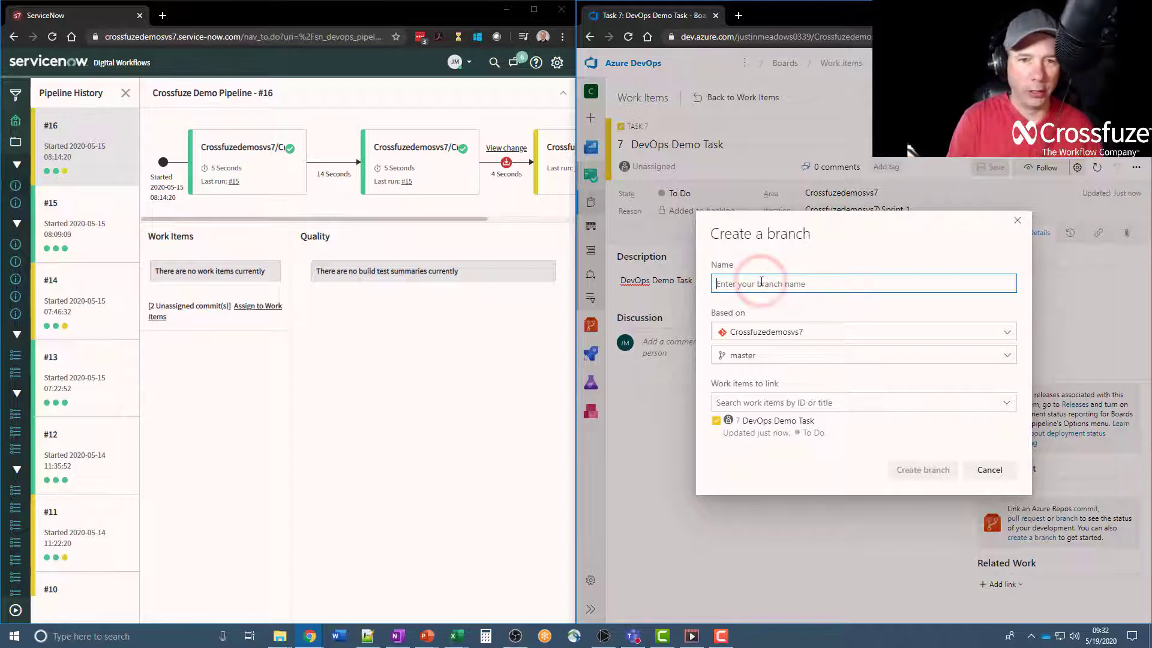
pyautogui.write('DevOps_')
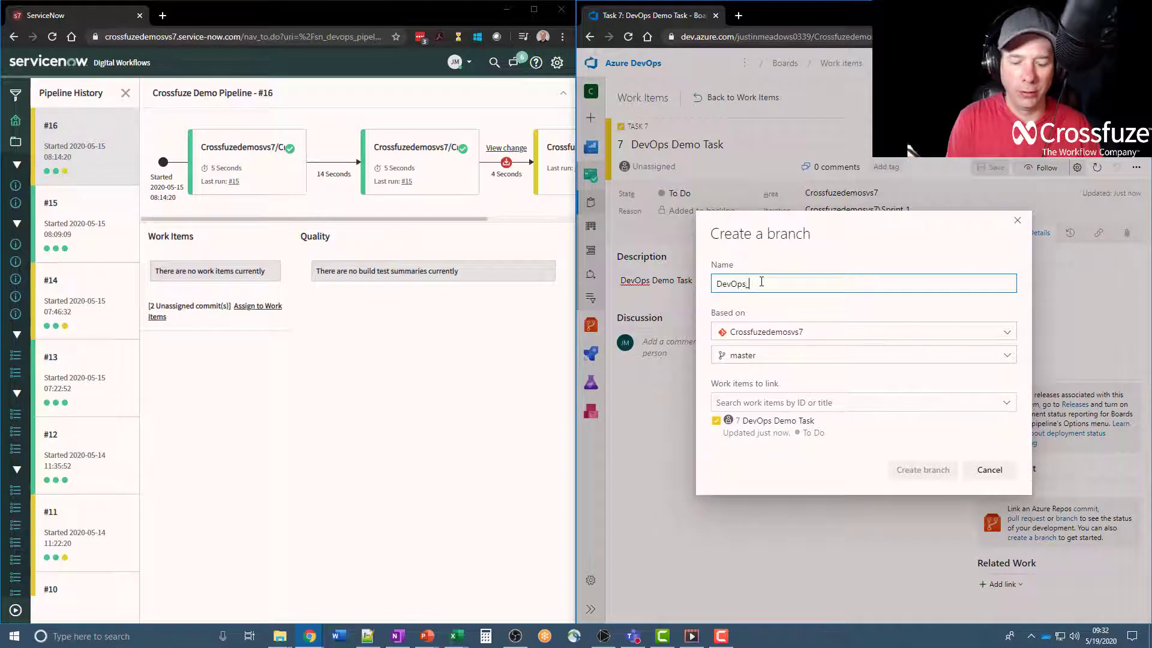
pyautogui.write('Demo_Task')
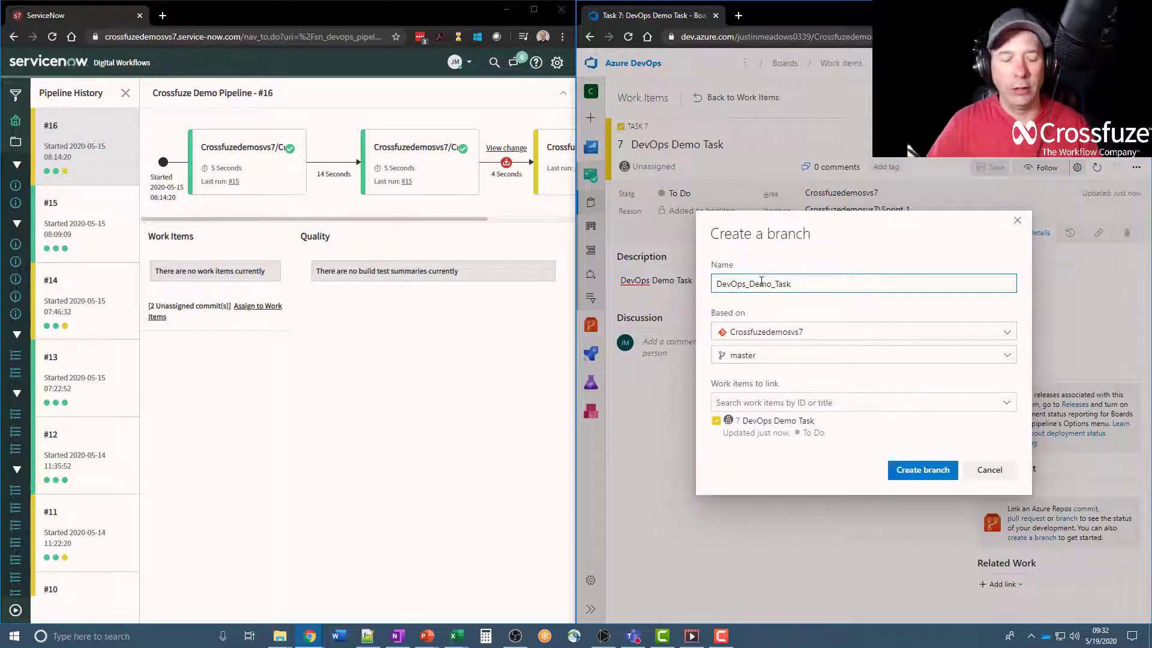
pyautogui.press('Tab')
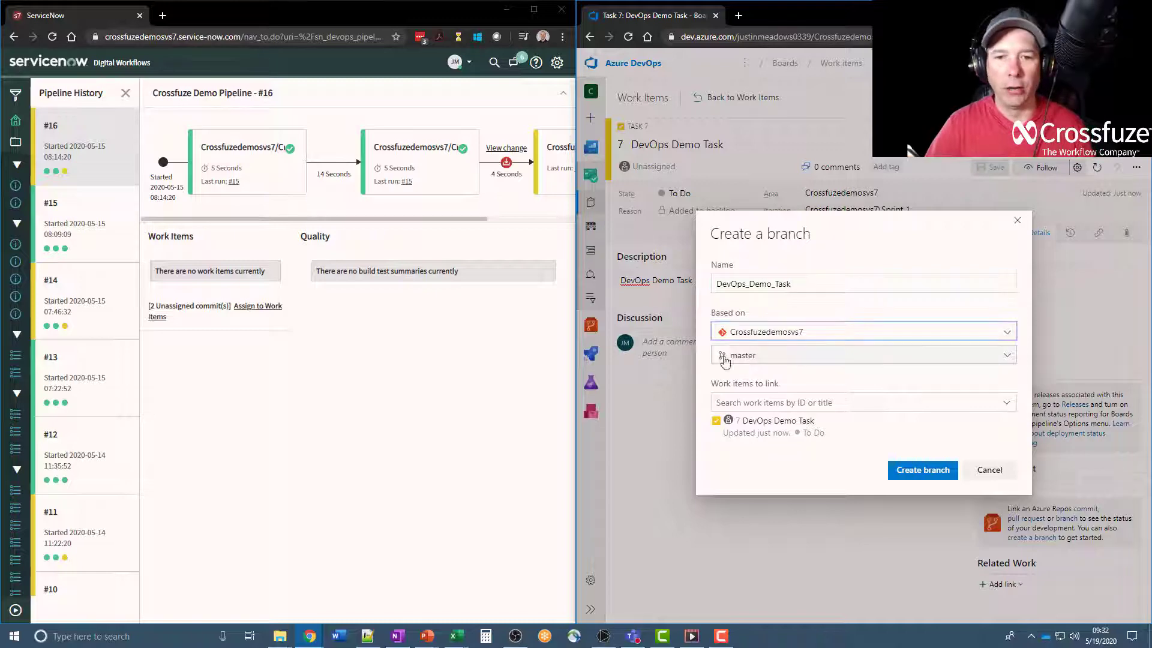
pyautogui.click(932, 469)
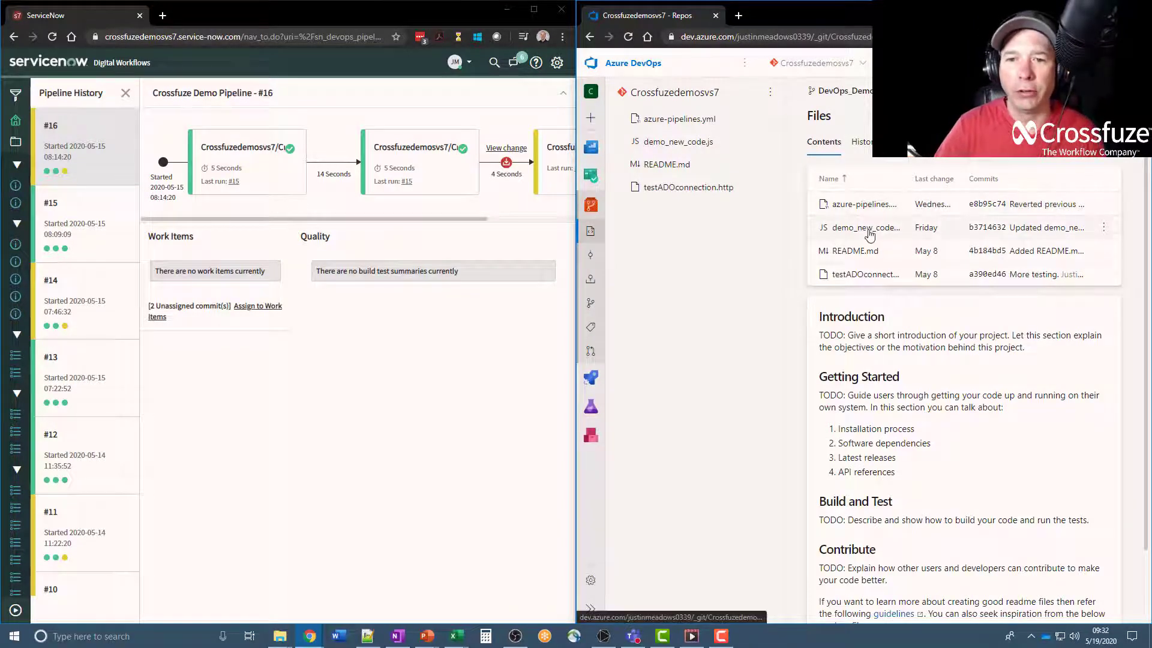
# Edit demo_new_code.js, replacing its two comment lines with "// Doing a DevOps demo" and "// Just comments; no major changes"
pyautogui.click(1105, 233)
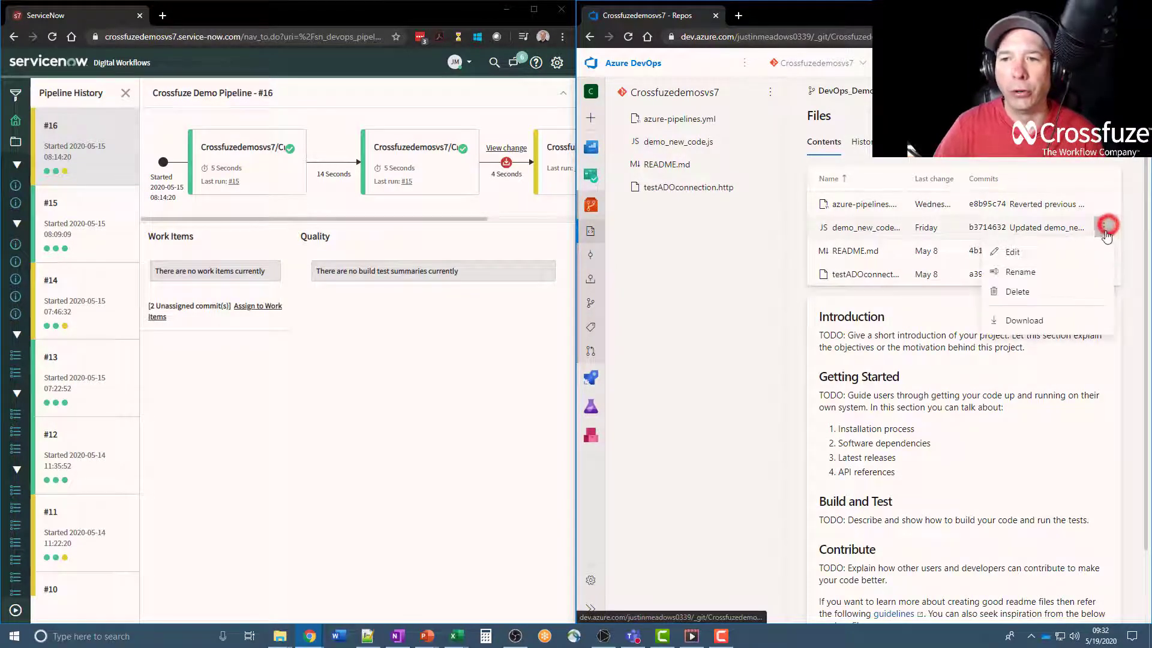
pyautogui.click(1030, 260)
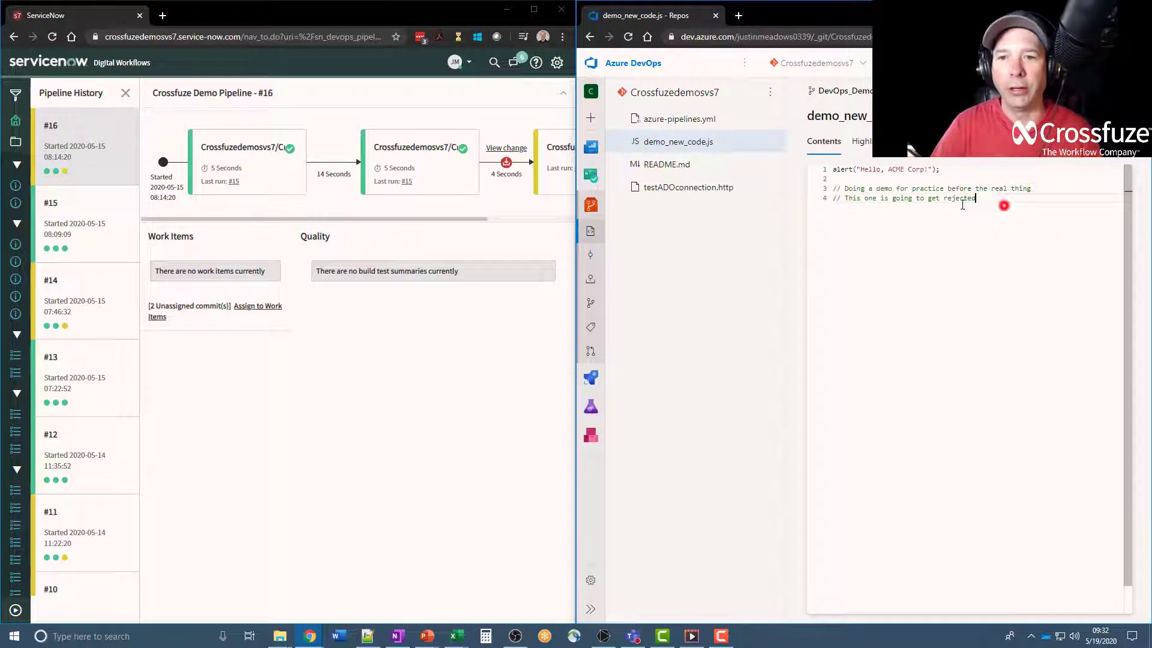
pyautogui.moveTo(979, 204); pyautogui.dragTo(798, 183)
pyautogui.write('// Doing a DevOps demo')
pyautogui.press('Return')
pyautogui.write('// ')
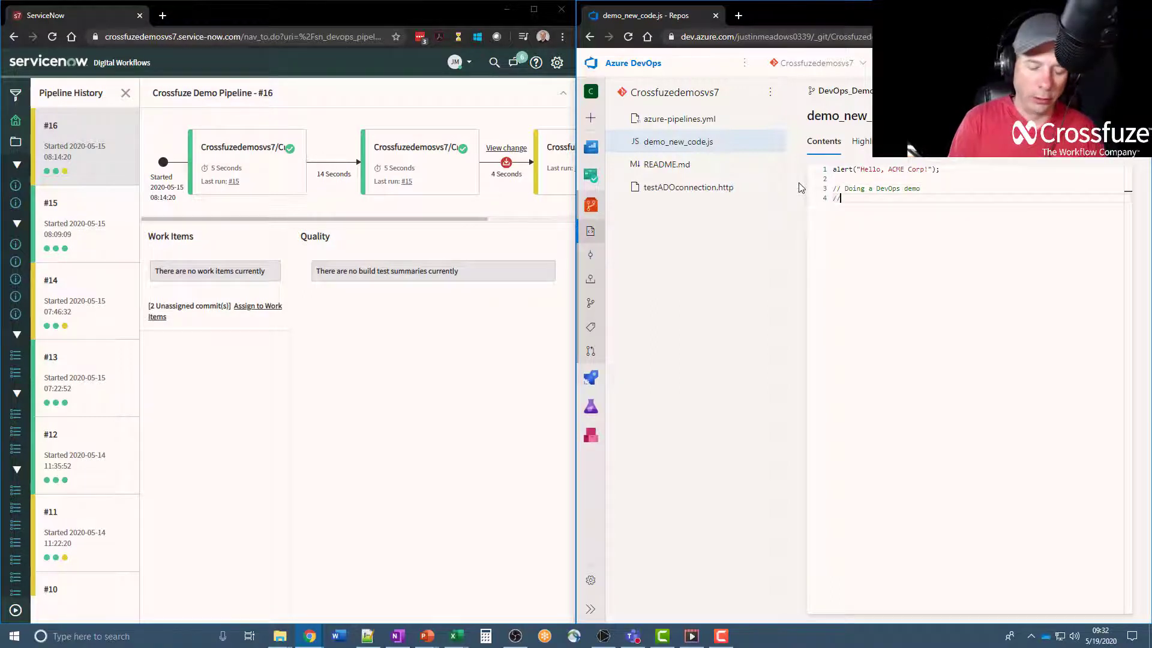
pyautogui.write('Just comments; no major')
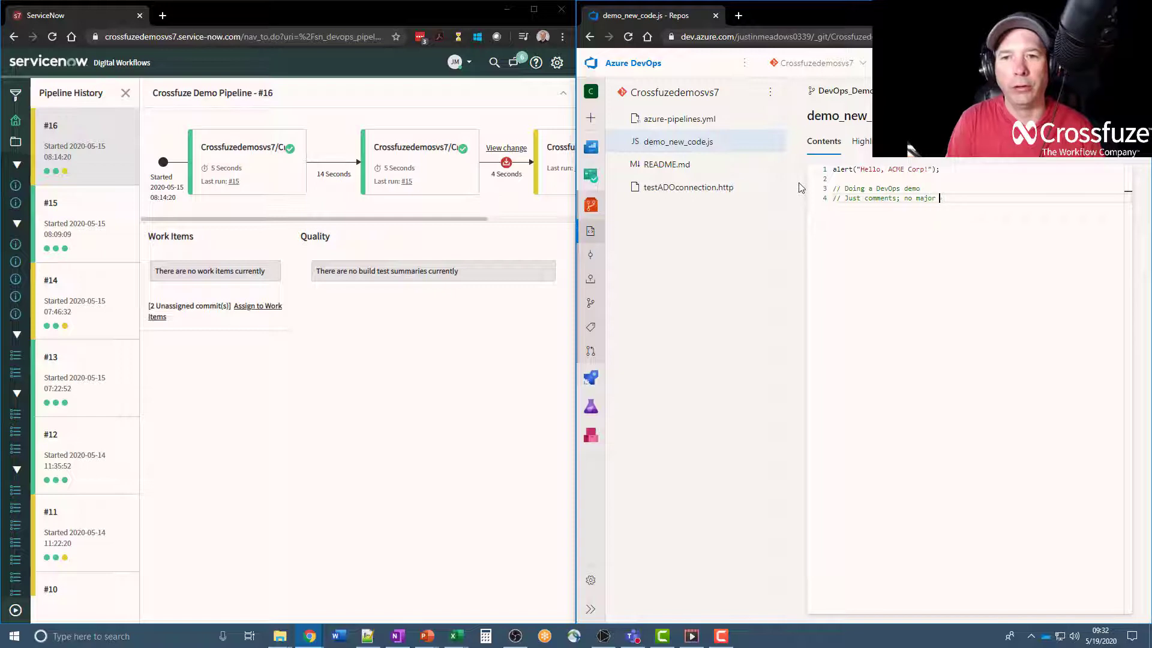
pyautogui.write(' changes')
# Commit the file to DevOps_Demo_Task with the comment "Just comments; no major changes", linking Task 7: DevOps Demo Task
pyautogui.hotkey('ctrl', 'shift', 'Left')
pyautogui.hotkey('ctrl', 'shift', 'Left')
pyautogui.hotkey('ctrl', 'shift', 'Left')
pyautogui.hotkey('ctrl', 'shift', 'Left')
pyautogui.hotkey('ctrl', 'shift', 'Left')
pyautogui.hotkey('ctrl', 'shift', 'Left')
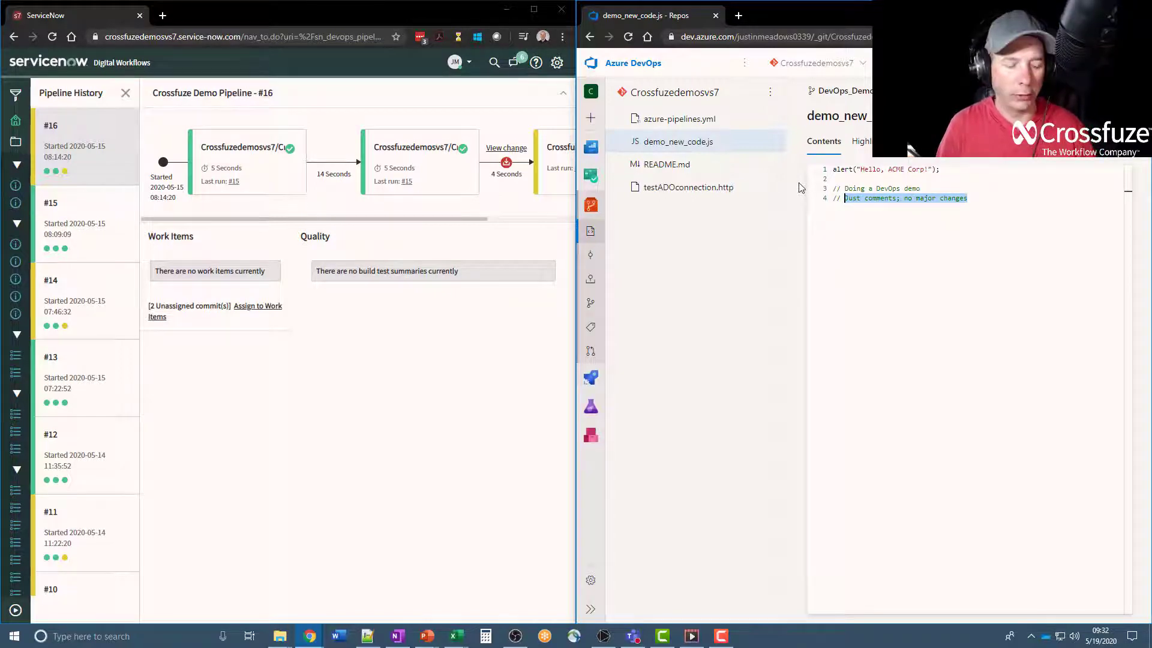
pyautogui.click(982, 289)
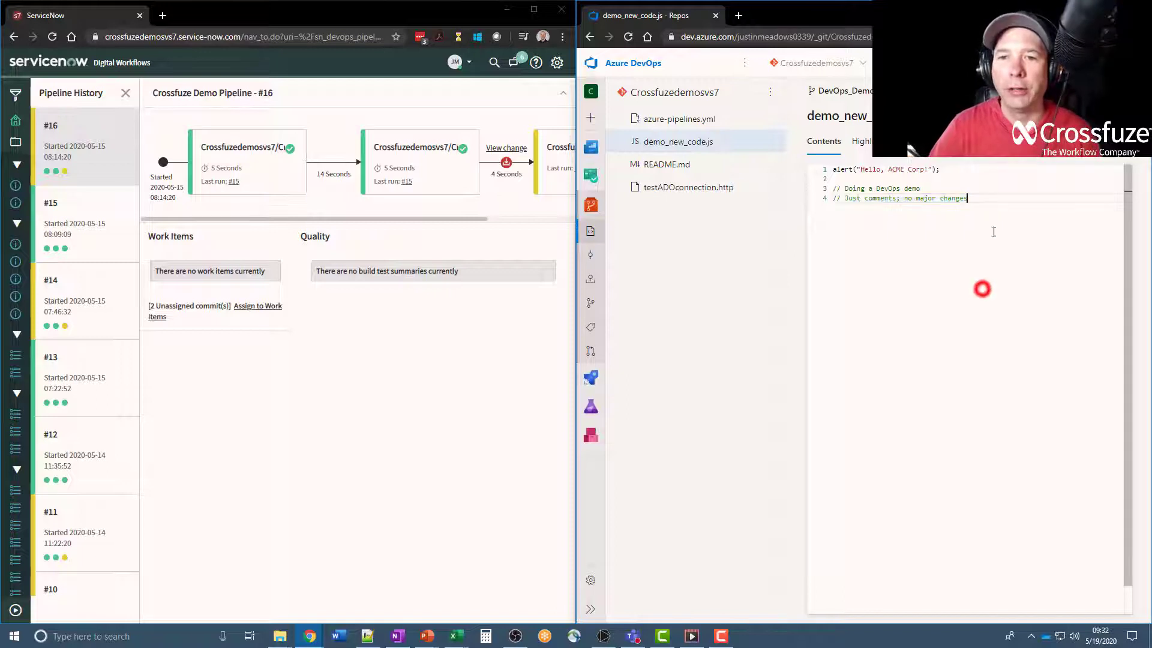
pyautogui.click(1096, 116)
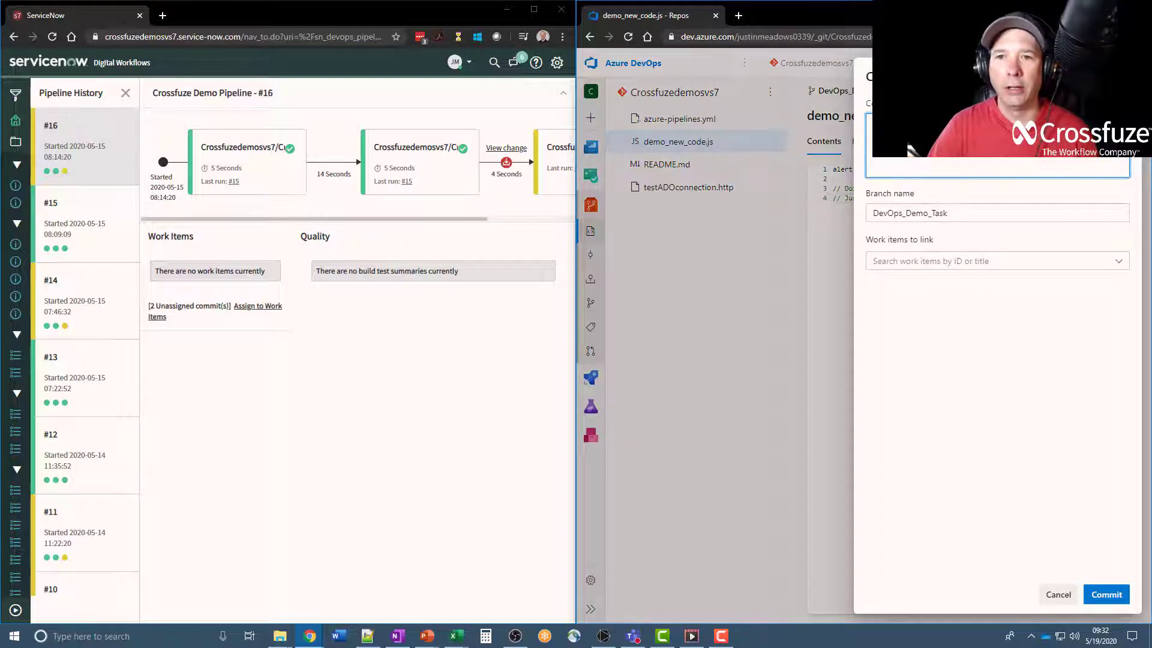
pyautogui.click(920, 260)
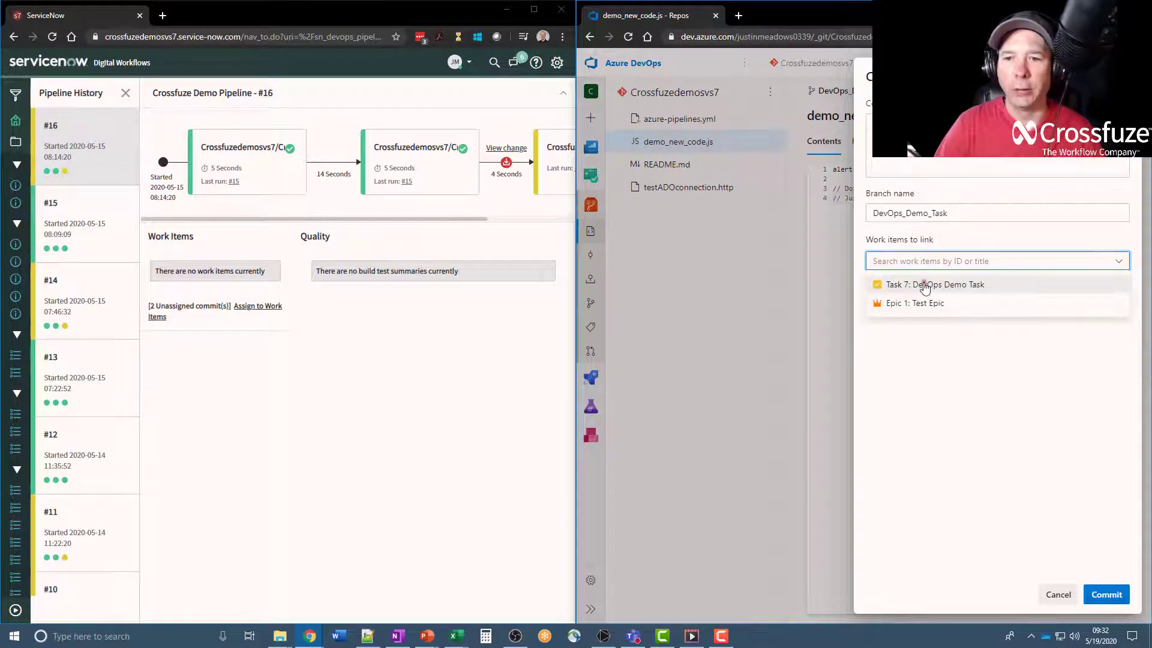
pyautogui.click(925, 287)
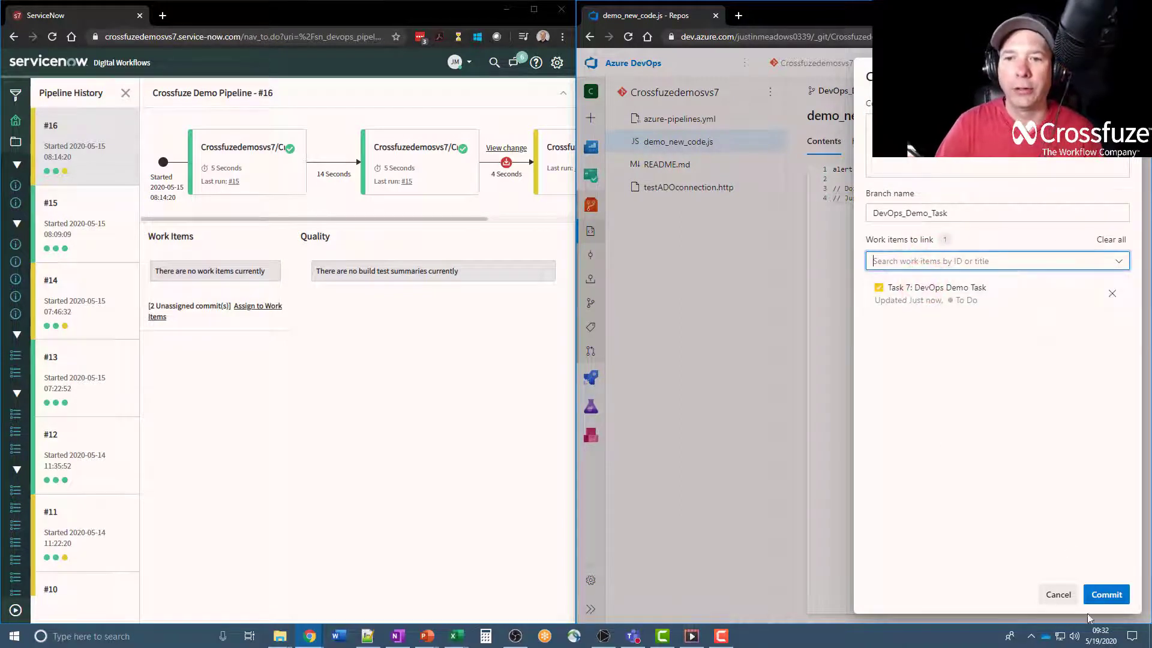
pyautogui.click(1107, 594)
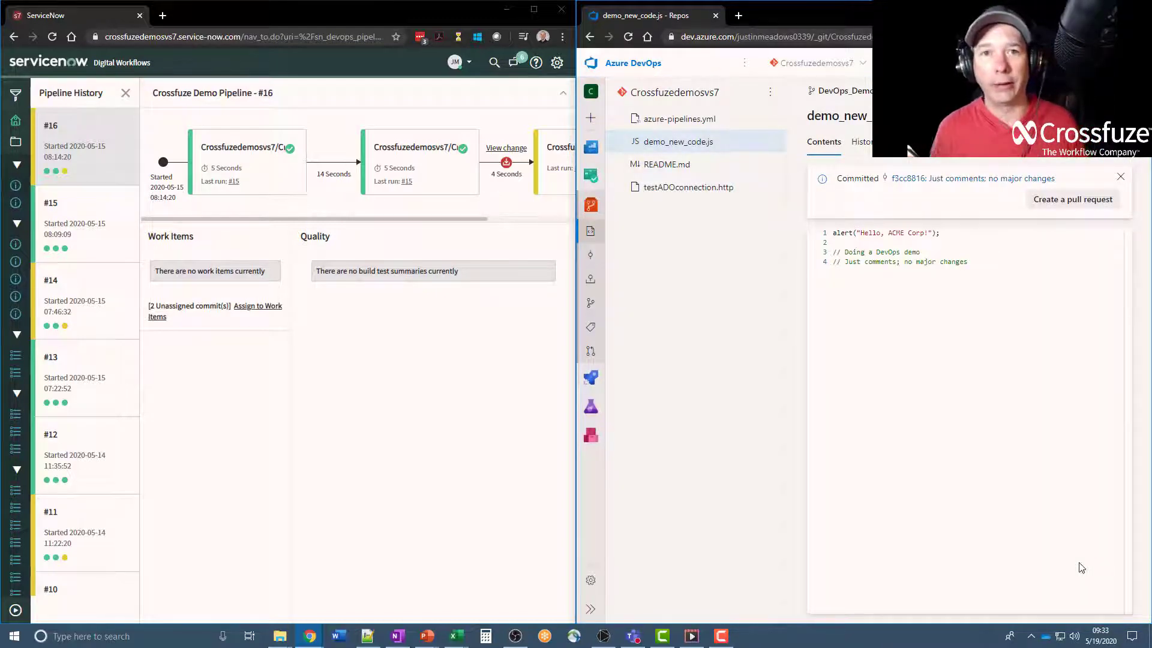
# Create a pull request from DevOps_Demo_Task into master and complete the merge, completing associated work items and deleting the source branch
pyautogui.click(1089, 200)
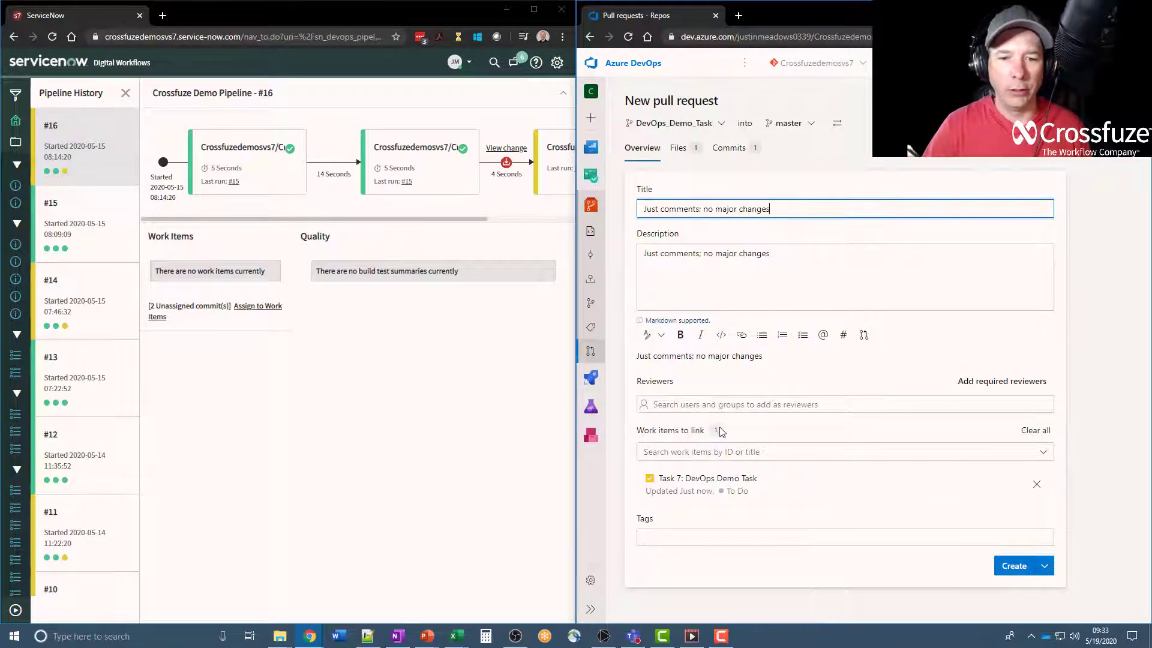
pyautogui.click(1011, 566)
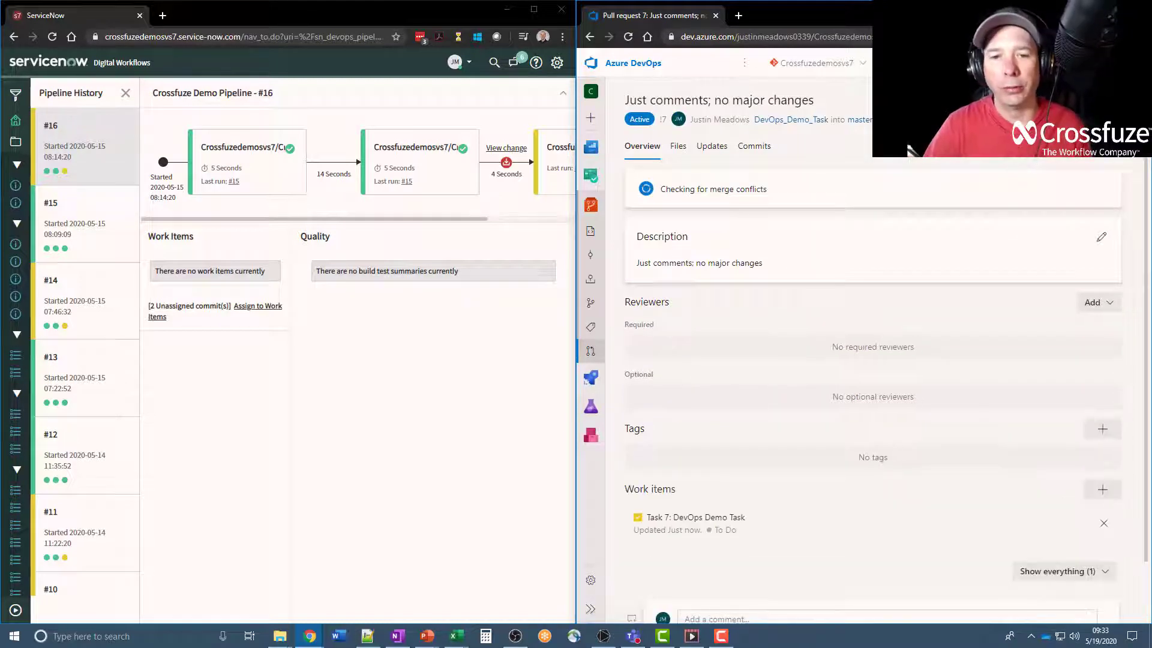
pyautogui.click(1058, 109)
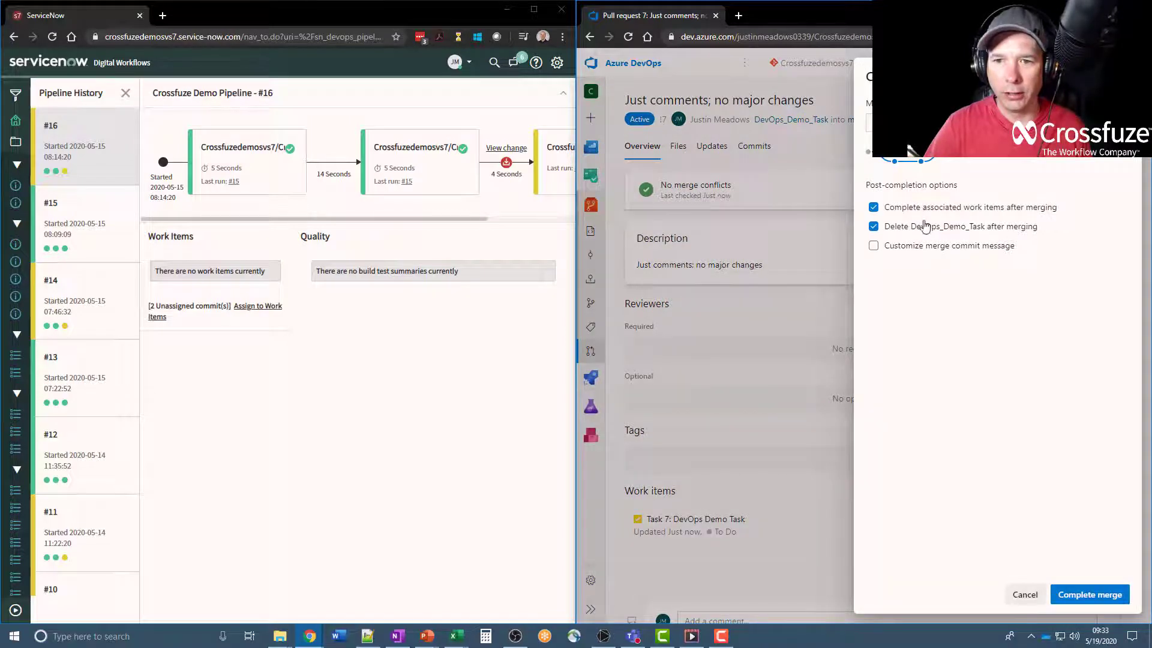
pyautogui.click(1074, 605)
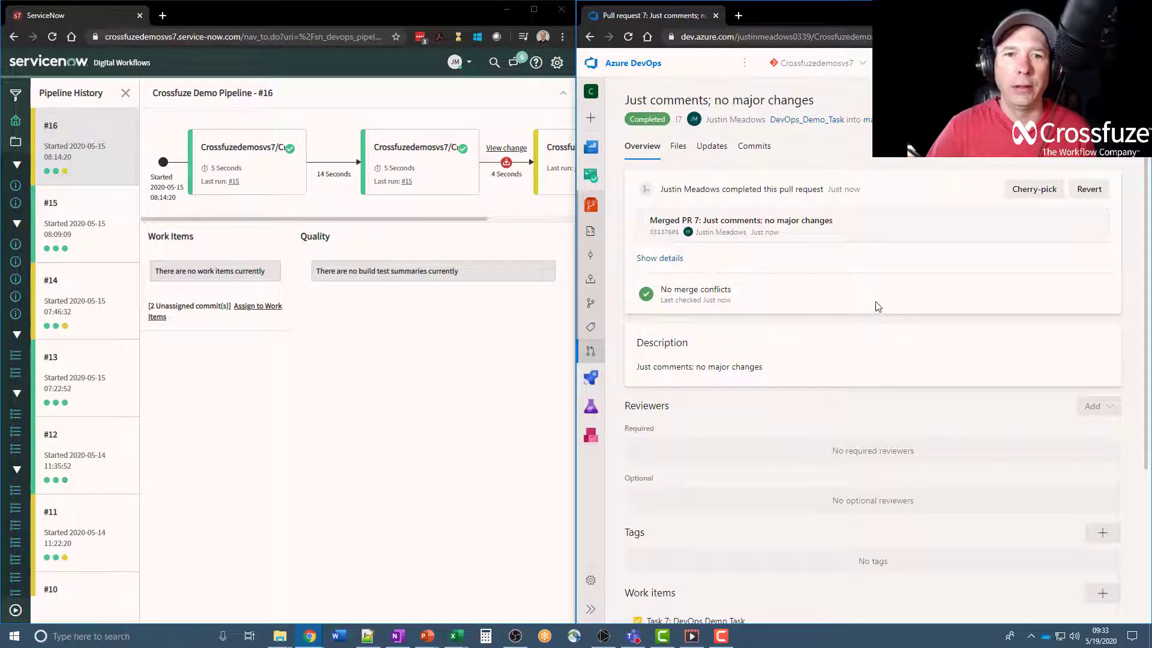
# View the merge commit for PR 7, and open run #20200519.1 of the Crossfuzedemosvs7 pipeline
pyautogui.click(738, 222)
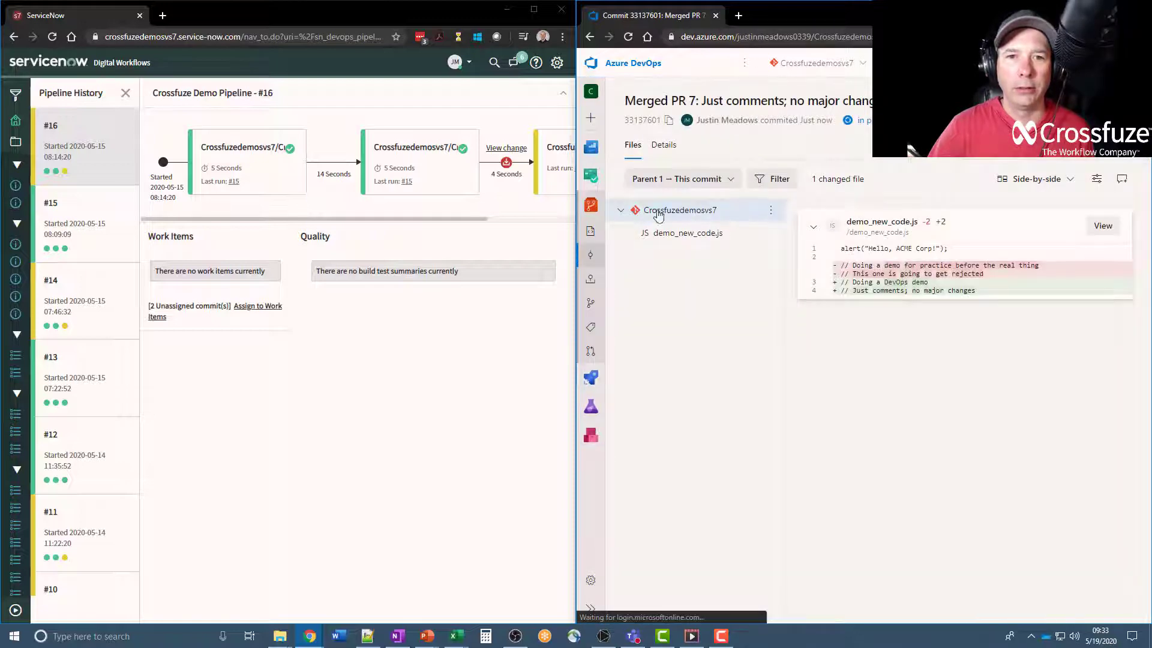
pyautogui.moveTo(589, 385)
pyautogui.click(652, 398)
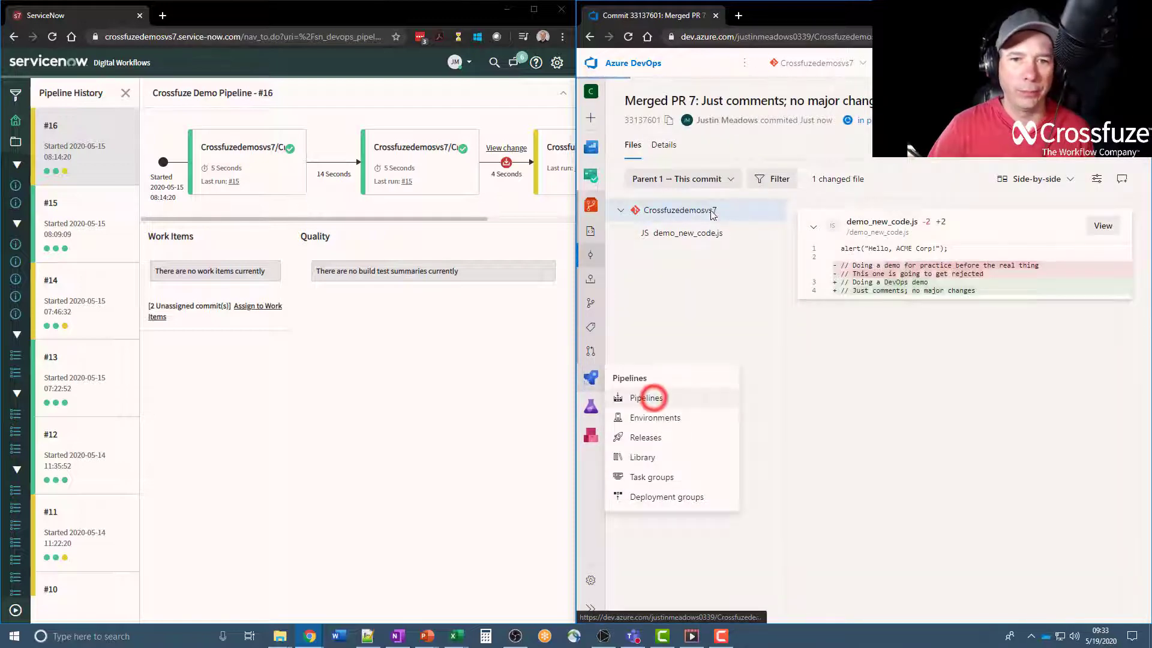
pyautogui.click(696, 225)
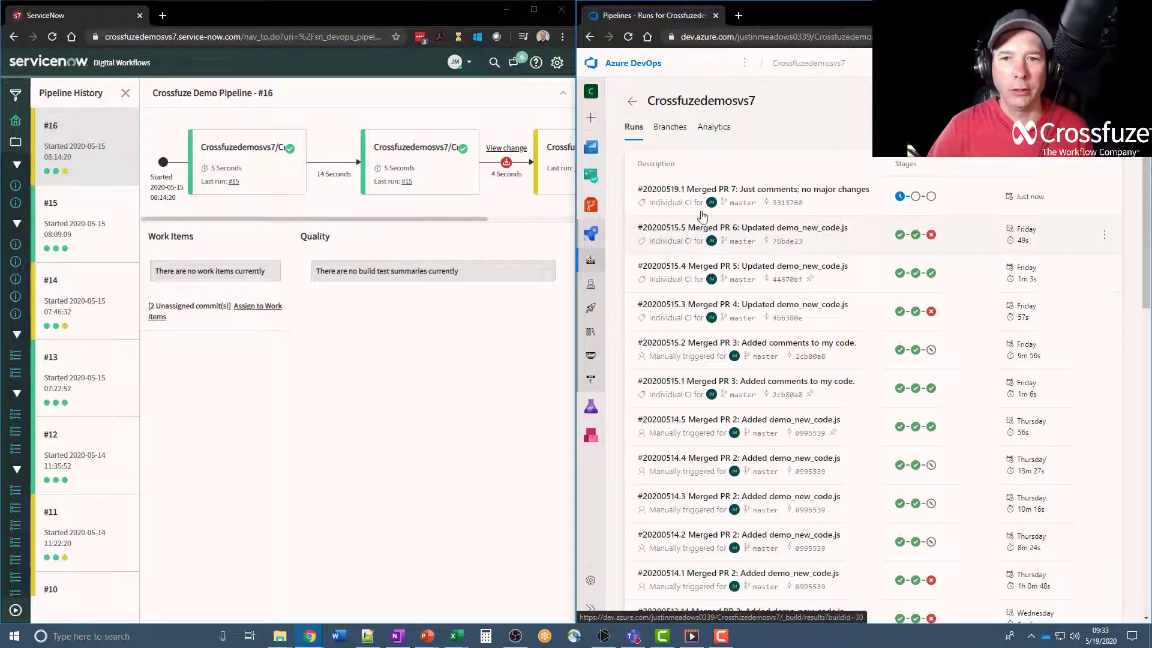
pyautogui.click(739, 198)
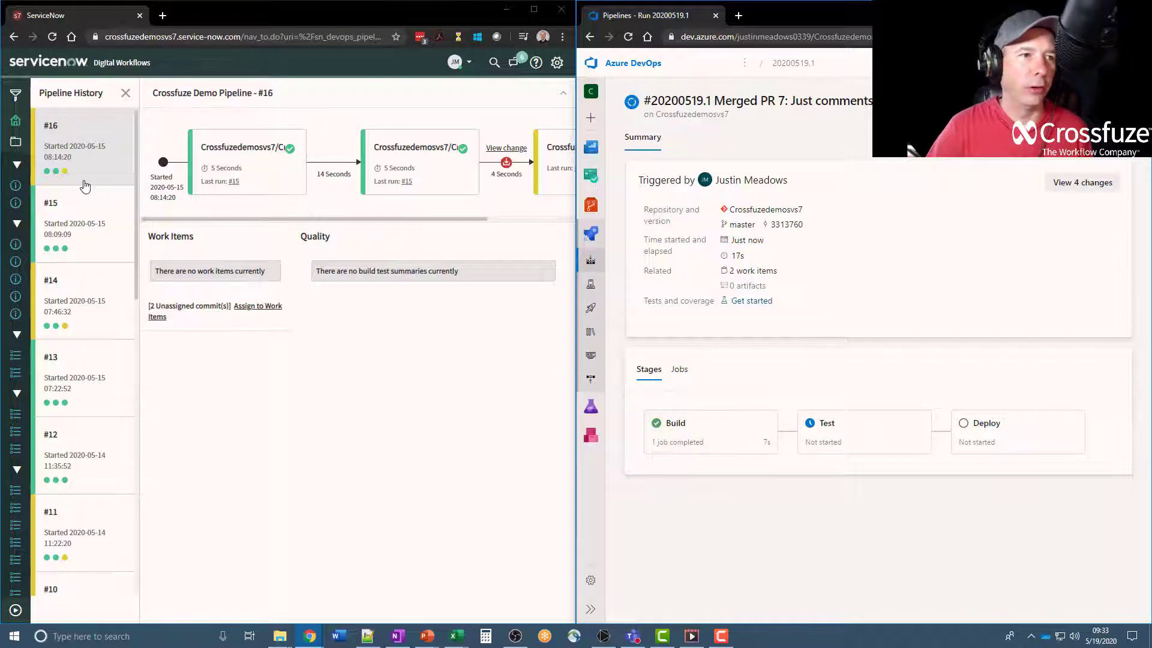
# Reload the ServiceNow pipeline board, widen its window, and reselect run #17 to refresh its stage progress
pyautogui.click(52, 36)
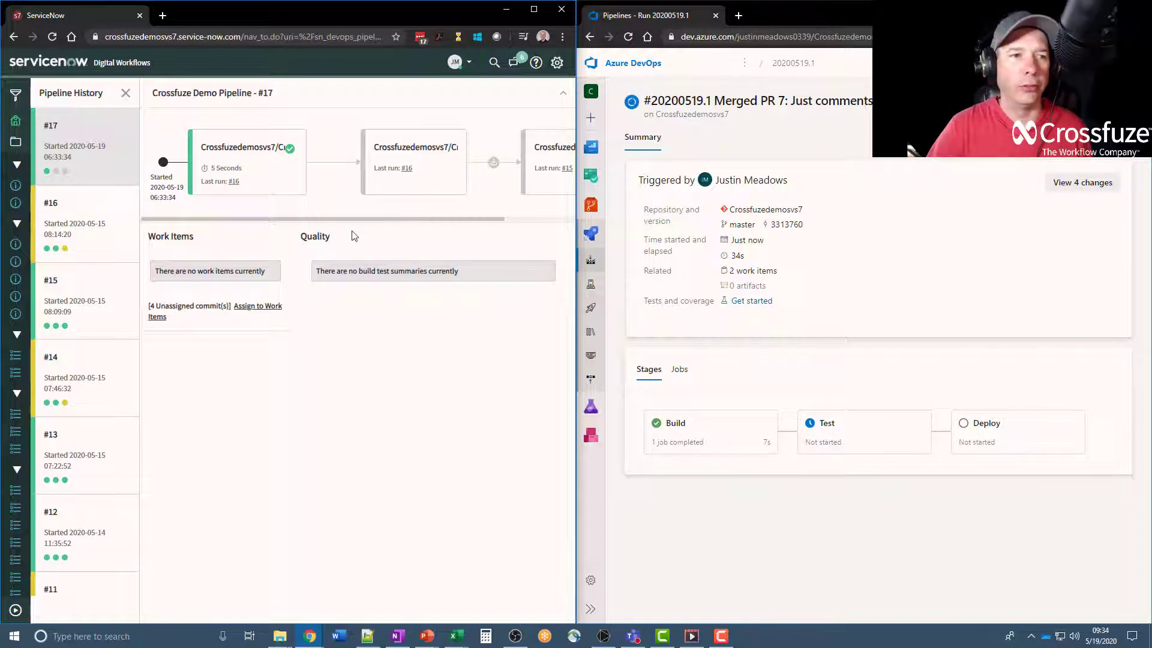
pyautogui.click(71, 221)
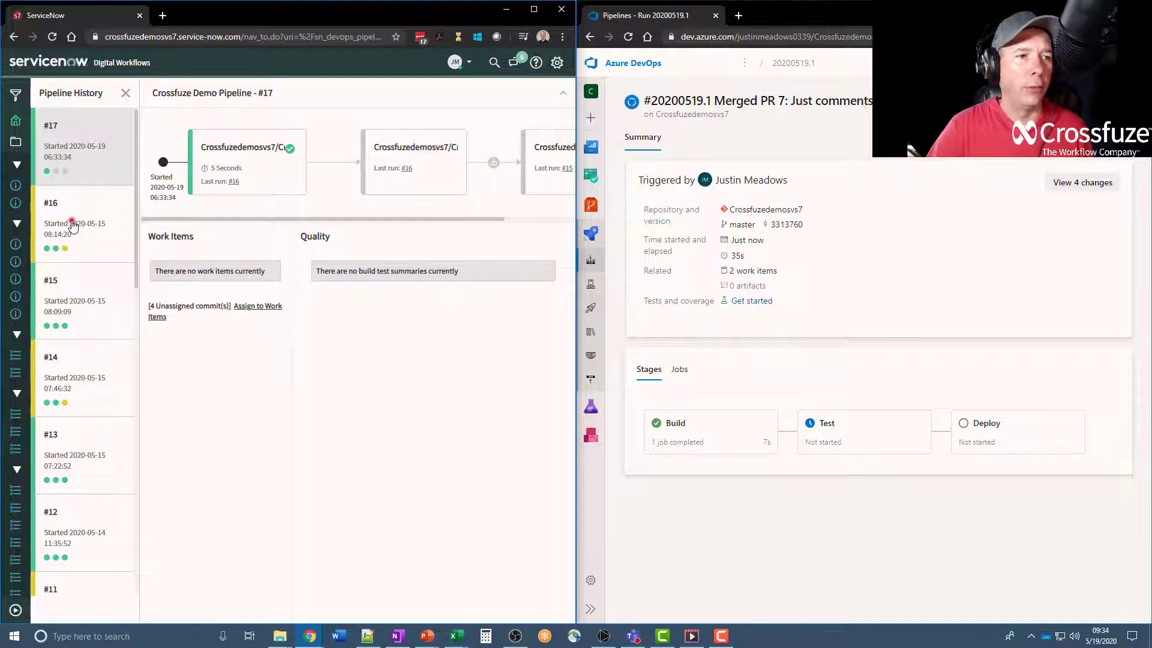
pyautogui.click(70, 128)
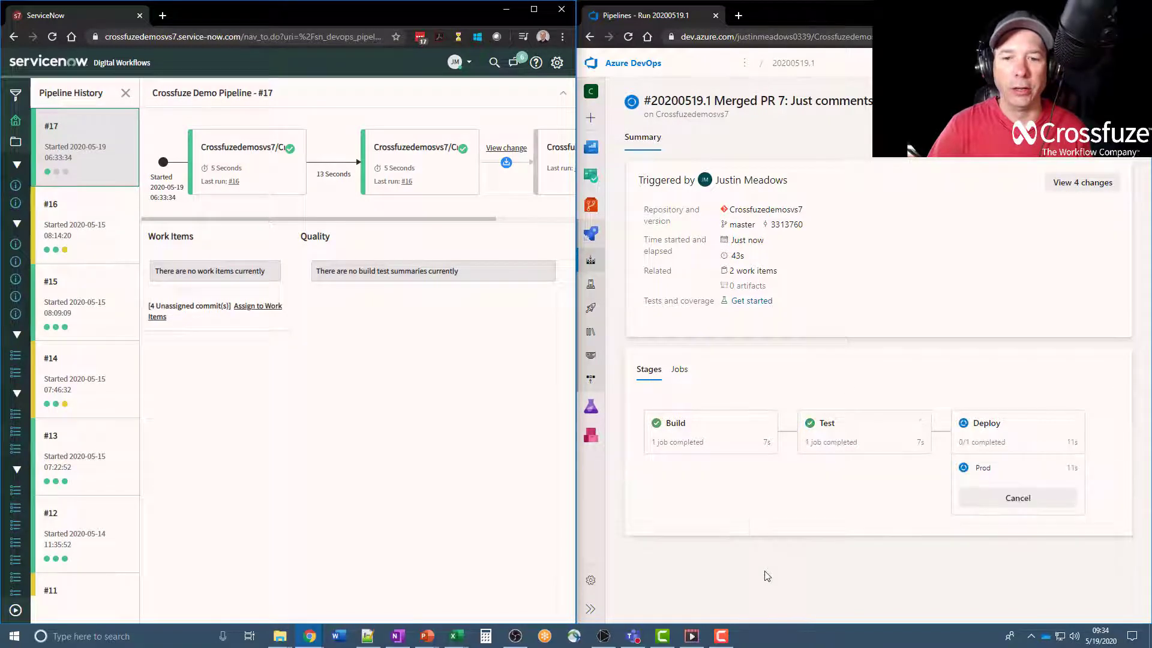
pyautogui.moveTo(576, 336); pyautogui.dragTo(713, 333)
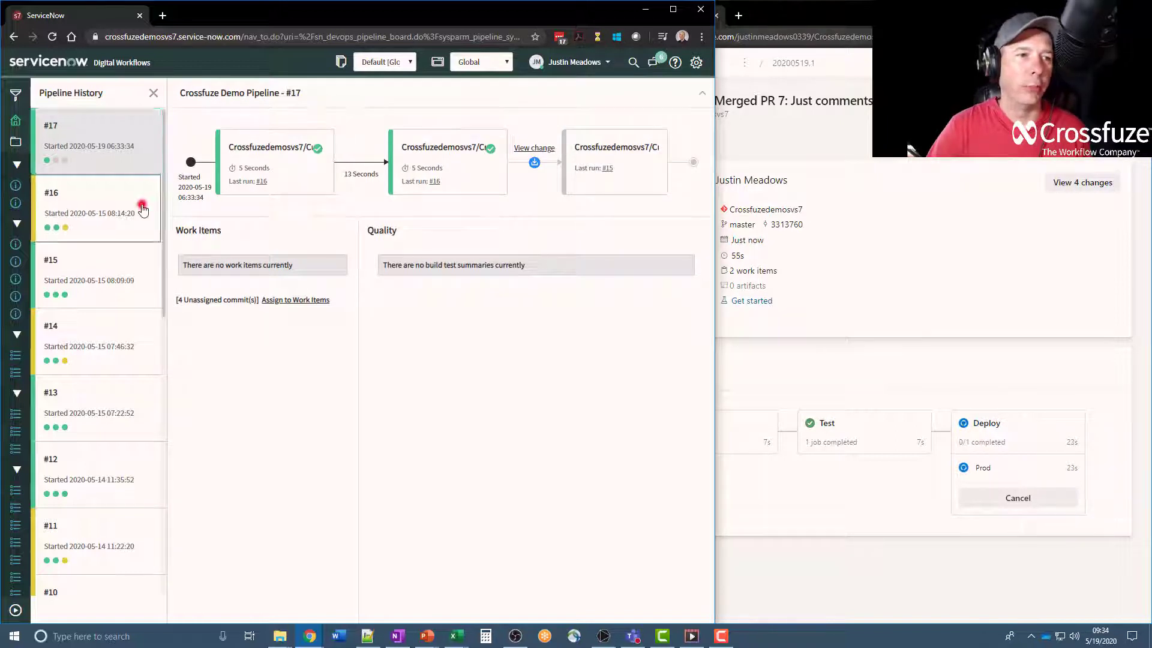
pyautogui.click(142, 208)
pyautogui.click(119, 127)
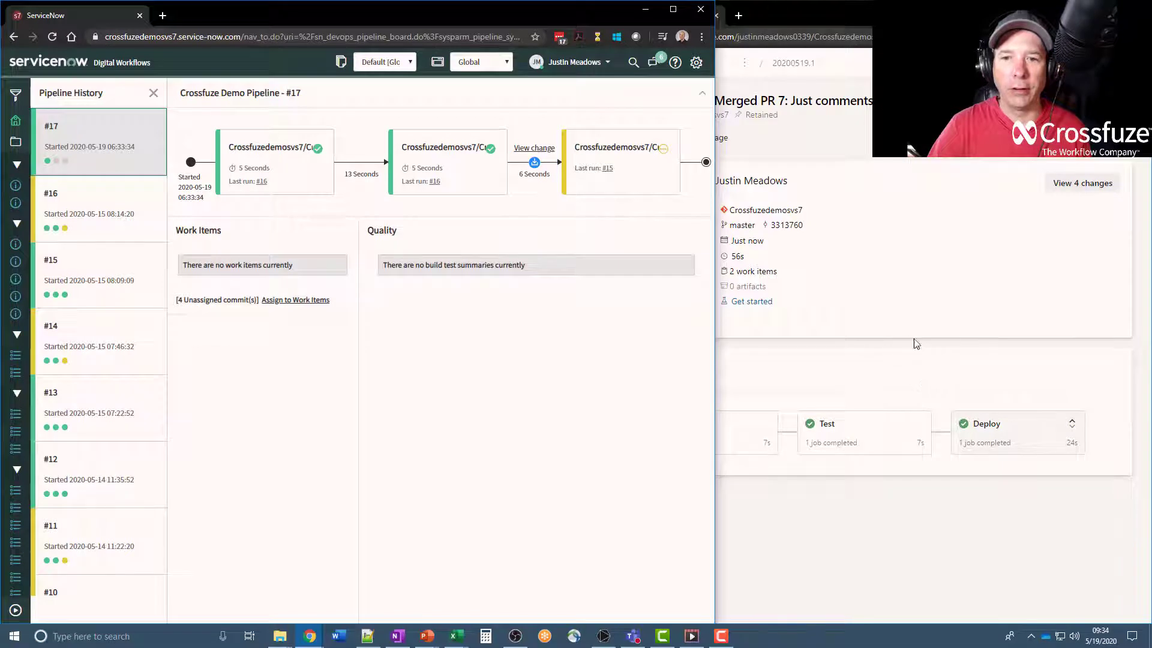
# Check the stages of the Azure DevOps run, refresh run #17 in ServiceNow, and widen the ServiceNow window further
pyautogui.click(1007, 545)
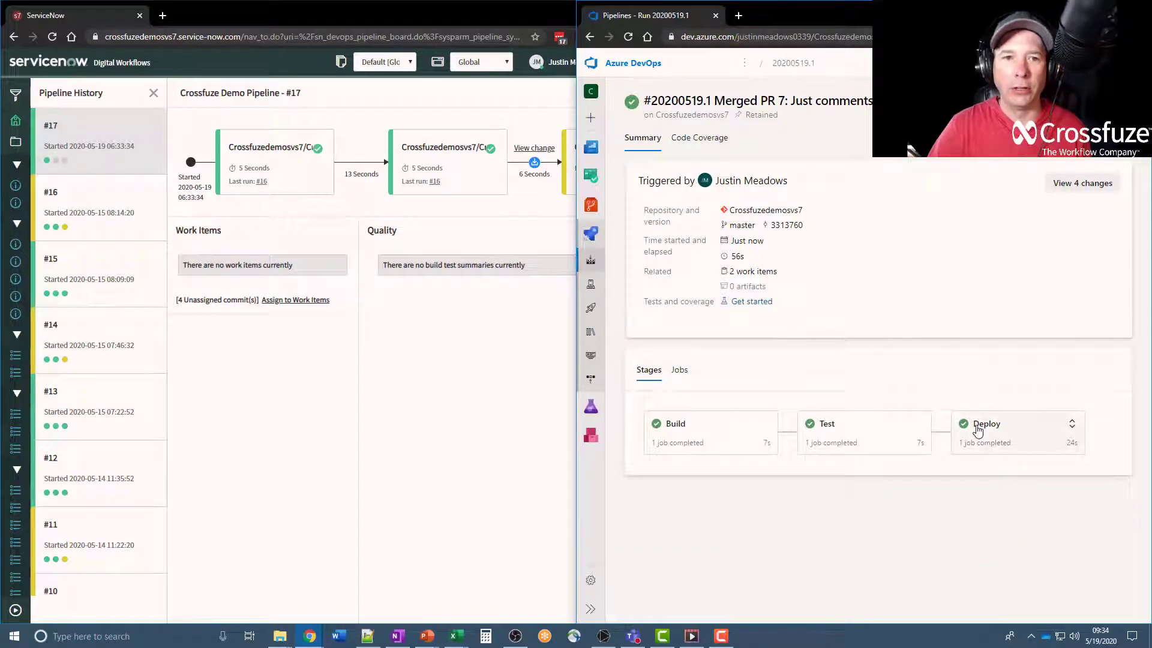
pyautogui.click(471, 395)
pyautogui.click(89, 209)
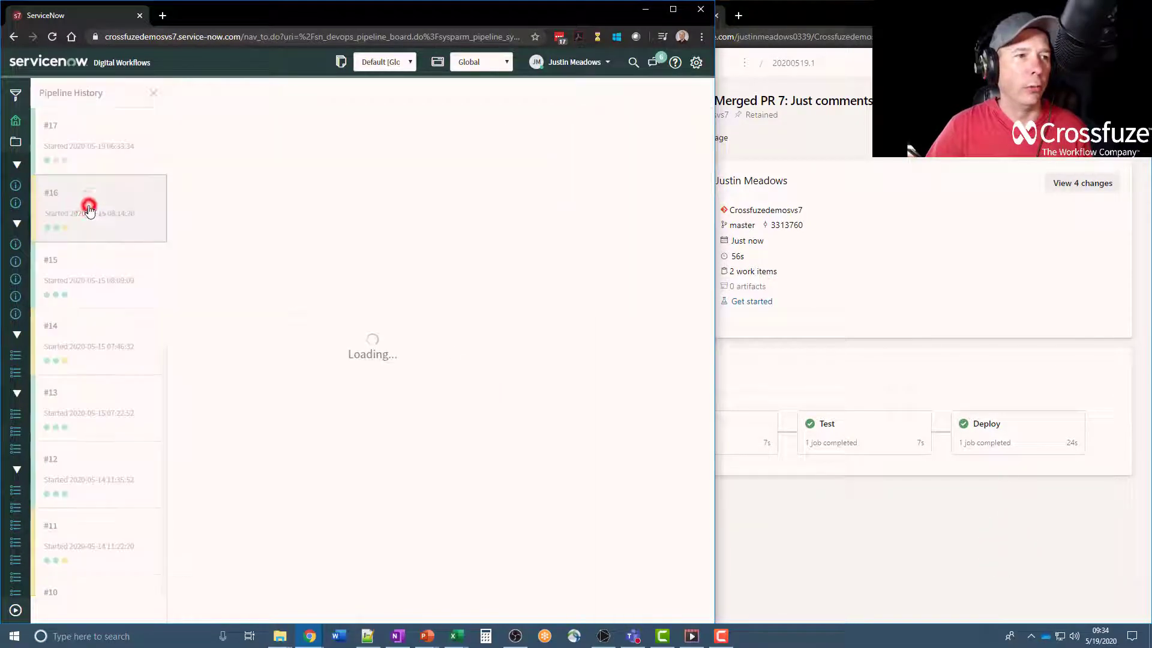
pyautogui.click(117, 133)
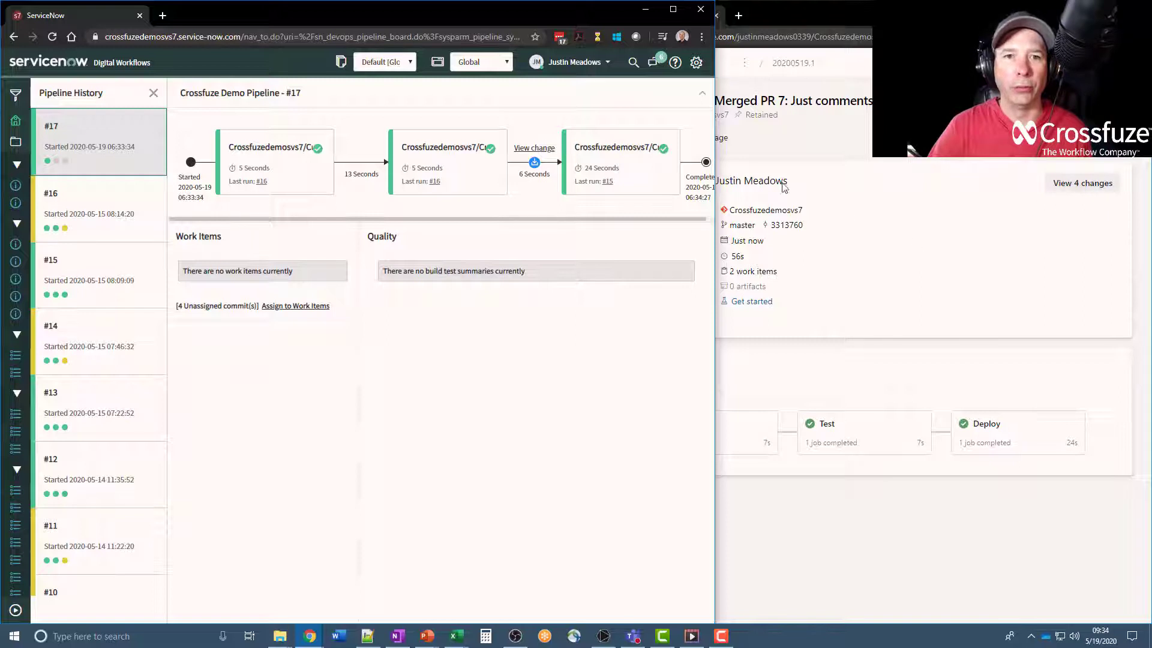
pyautogui.moveTo(717, 158); pyautogui.dragTo(800, 169)
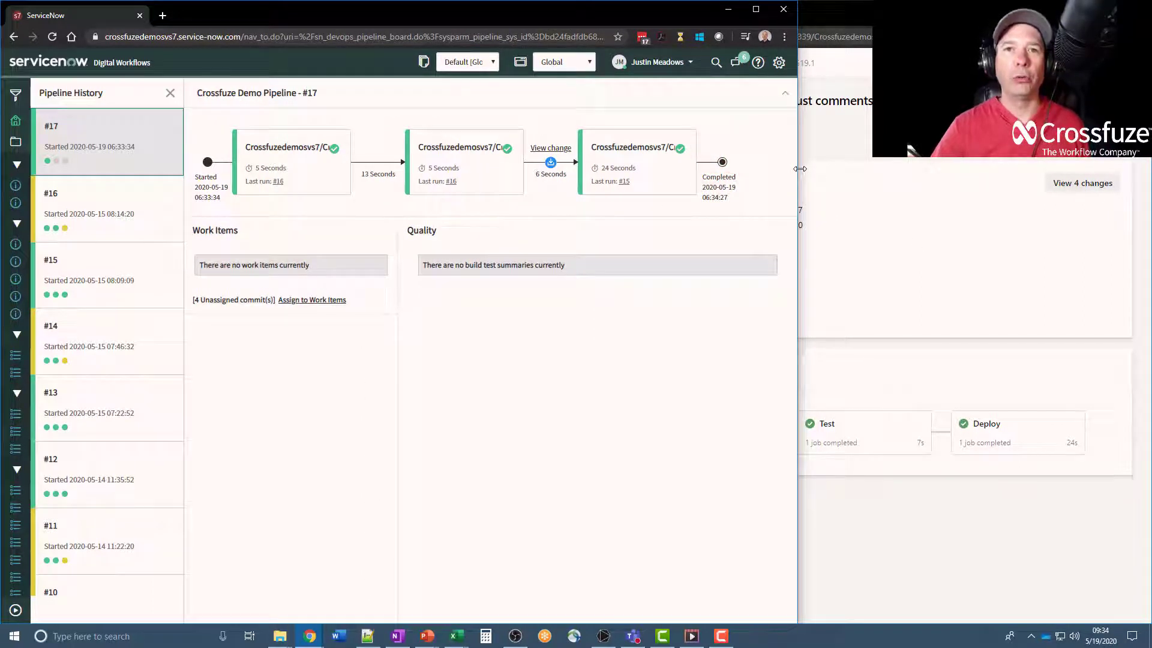
# Open the change request linked to run #17 and review its main details, planning information and schedule
pyautogui.click(556, 150)
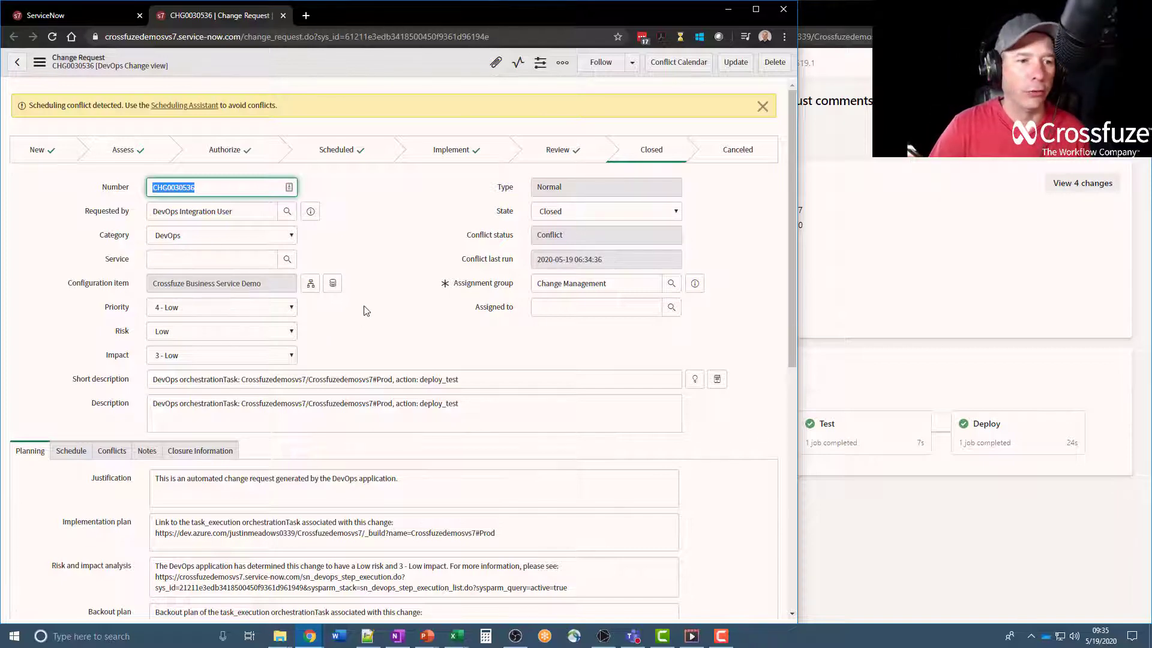
pyautogui.scroll(-2, 365, 313)
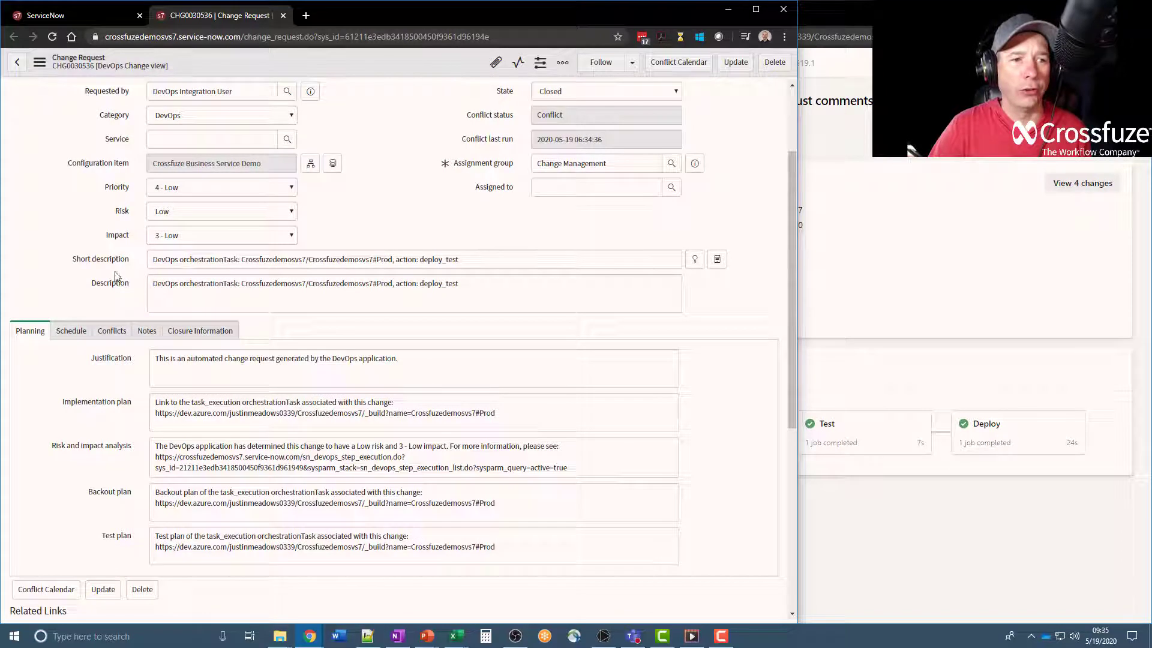
pyautogui.scroll(-2, 85, 265)
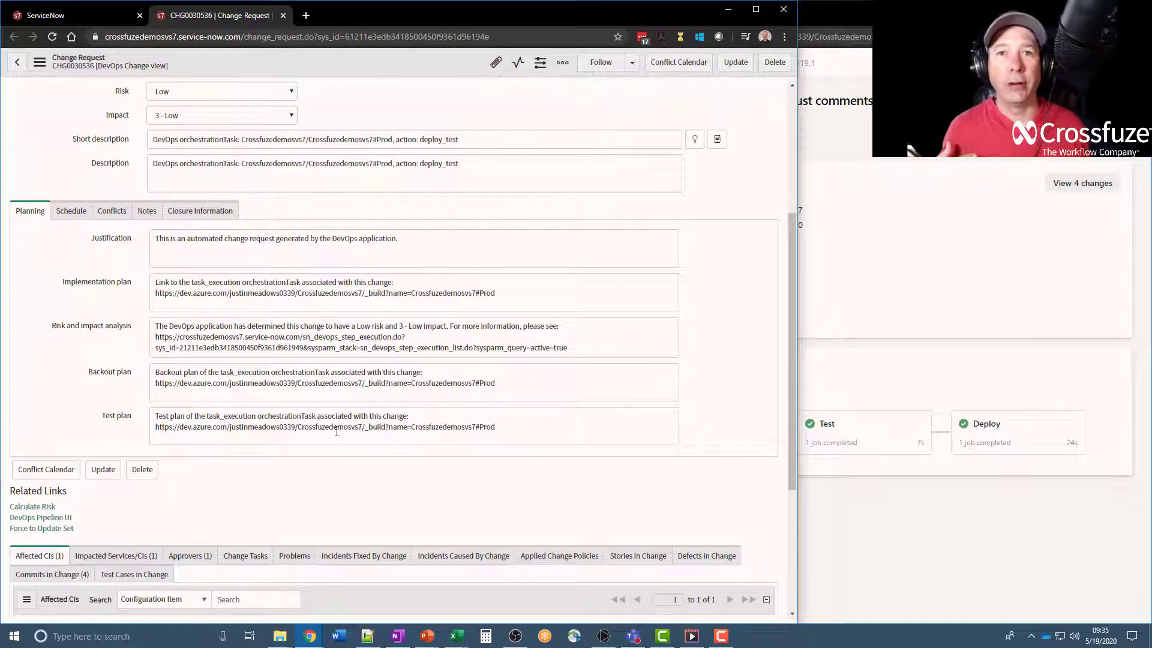
pyautogui.click(66, 211)
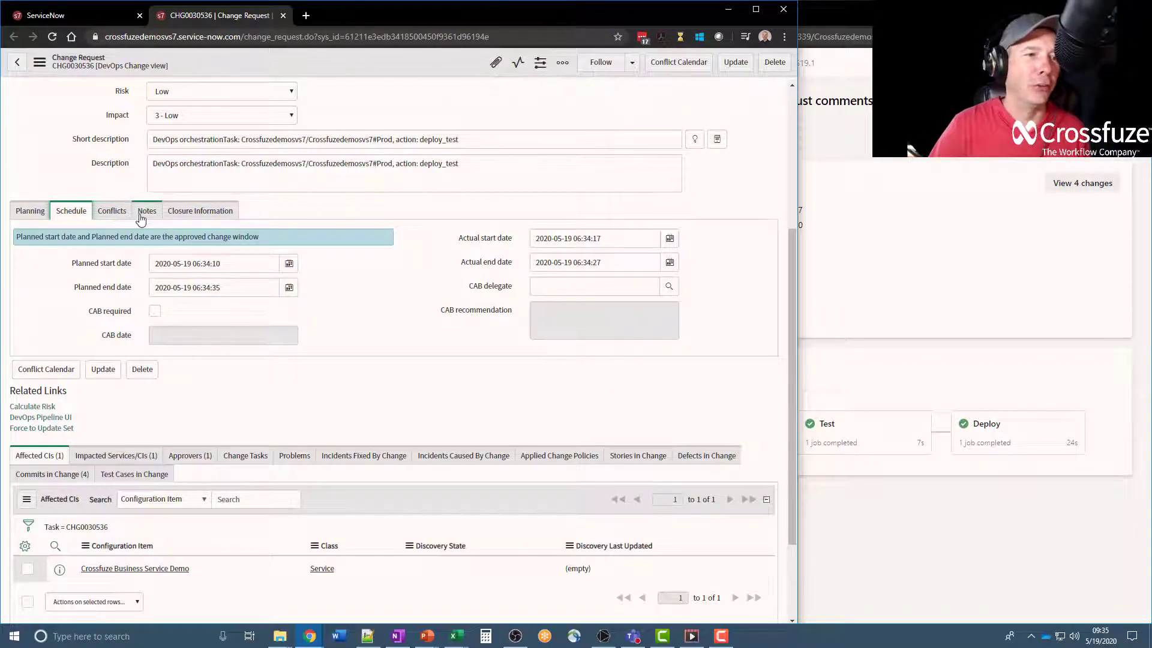
# Review the change request's notes and activity history, from its creation through approval to closure
pyautogui.click(147, 211)
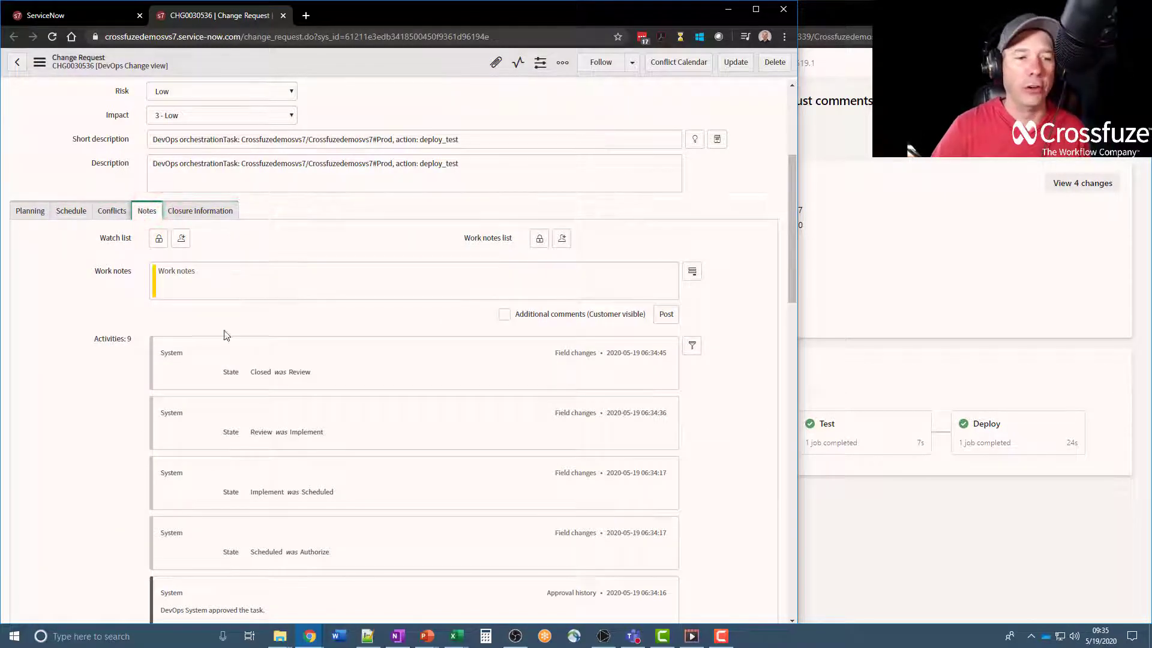
pyautogui.scroll(-6, 162, 345)
pyautogui.scroll(-2, 160, 345)
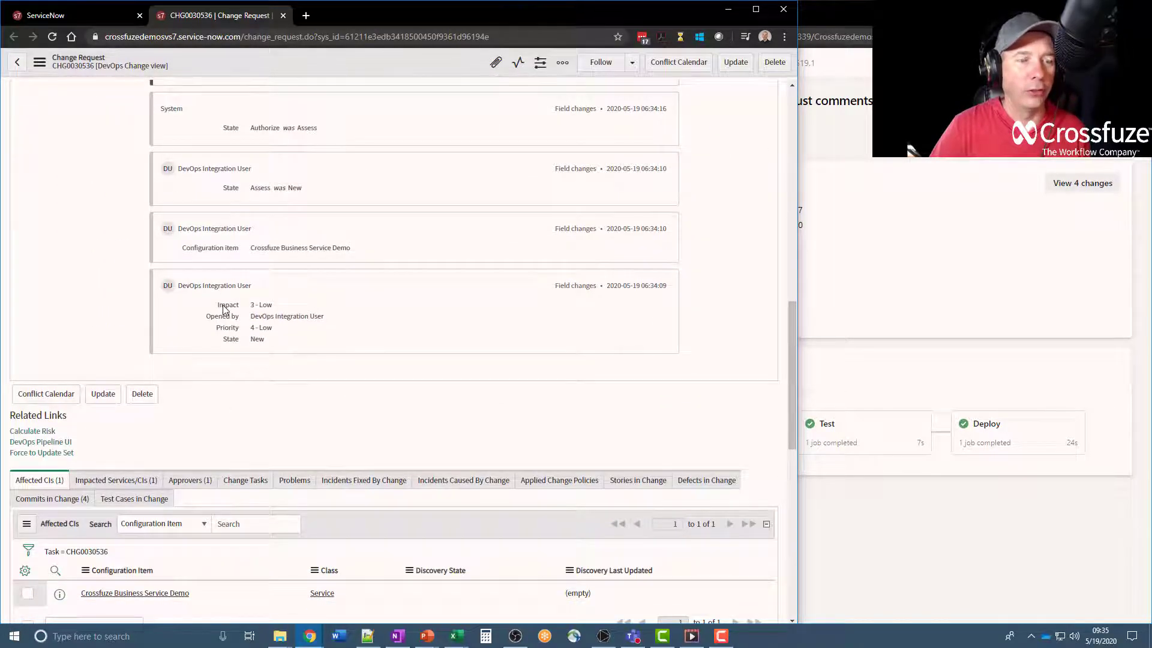
pyautogui.scroll(2, 232, 327)
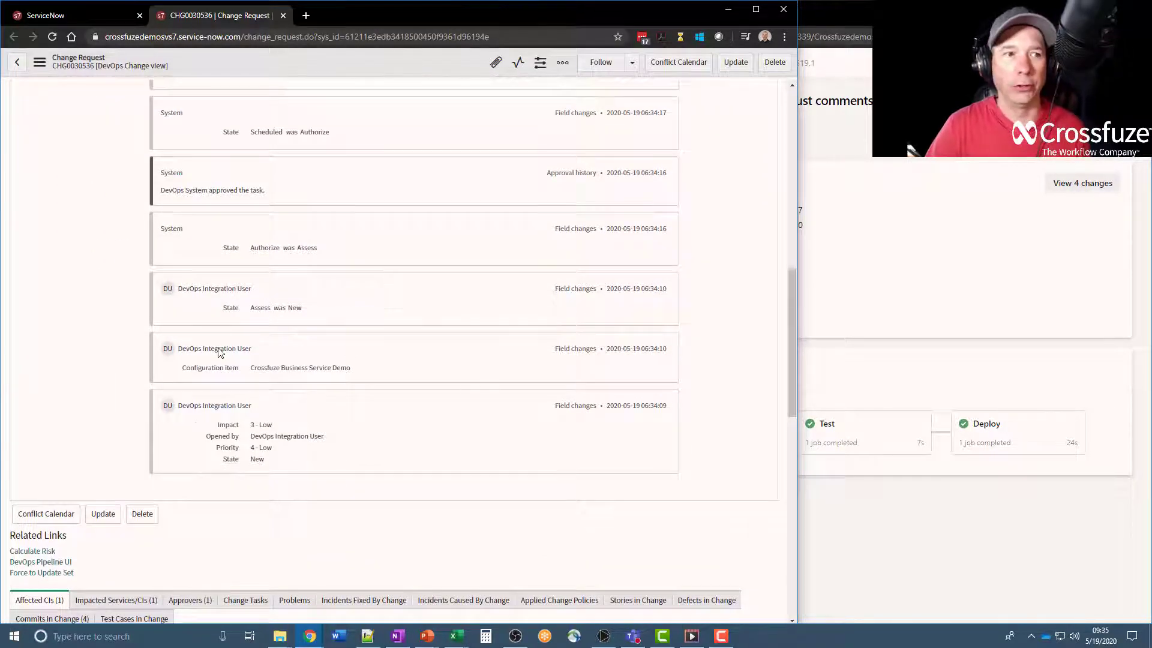
pyautogui.scroll(3, 222, 352)
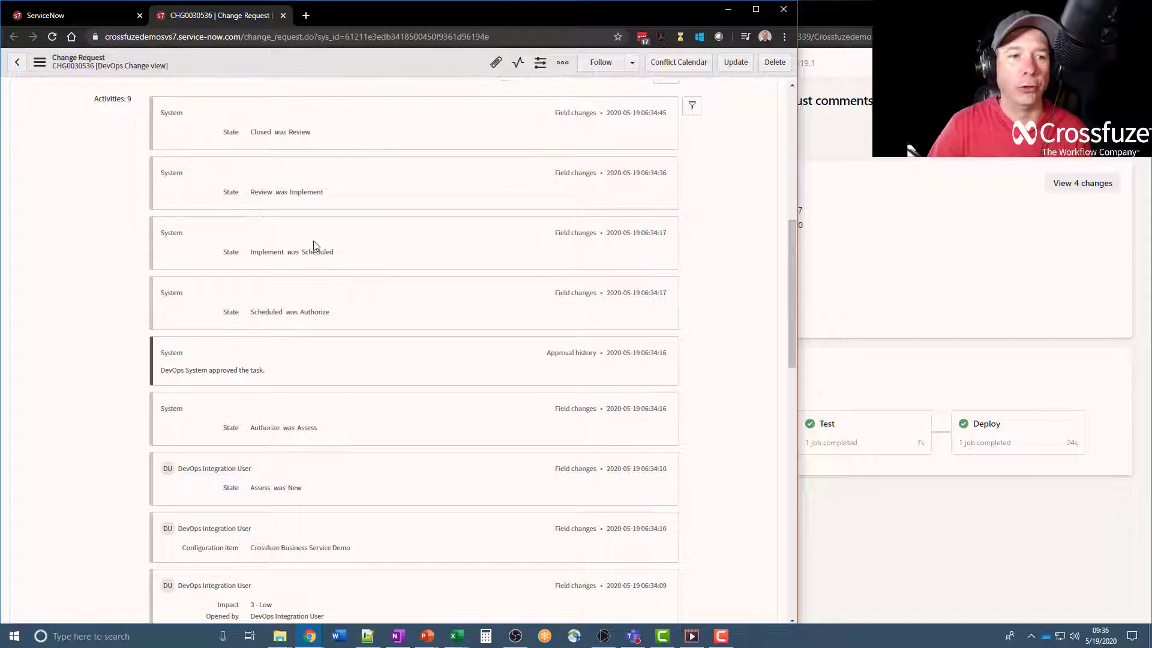
pyautogui.scroll(-6, 129, 342)
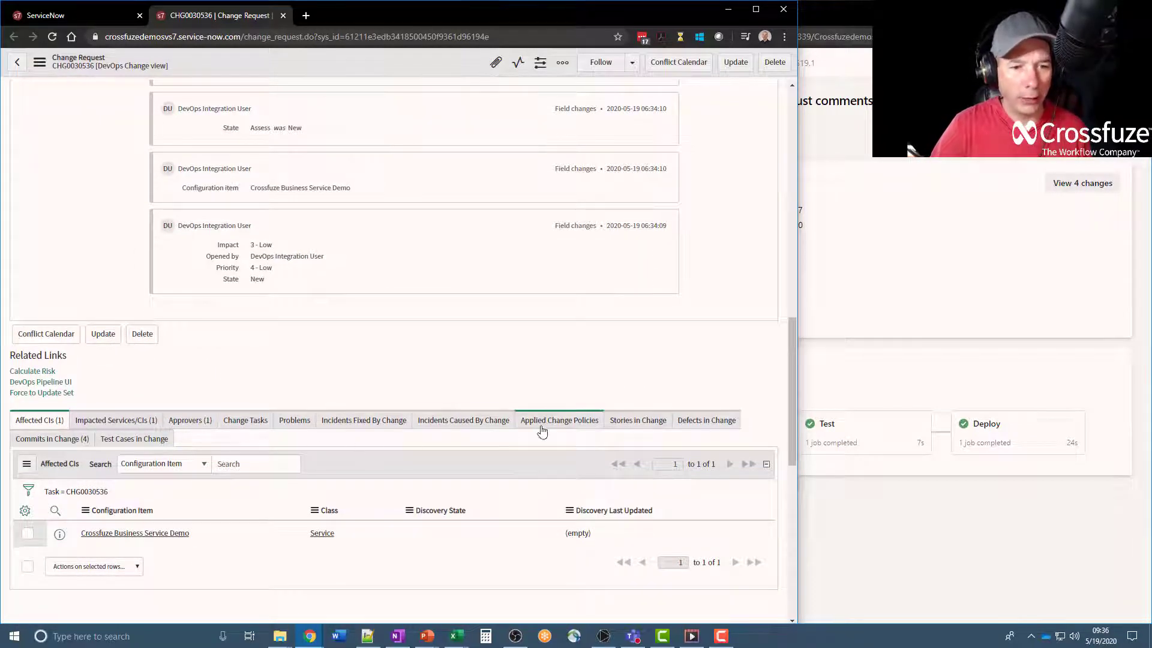
# List the commits in the change, inspect COM0001116 and its linked Azure DevOps commit, and return to the pipeline board
pyautogui.click(54, 439)
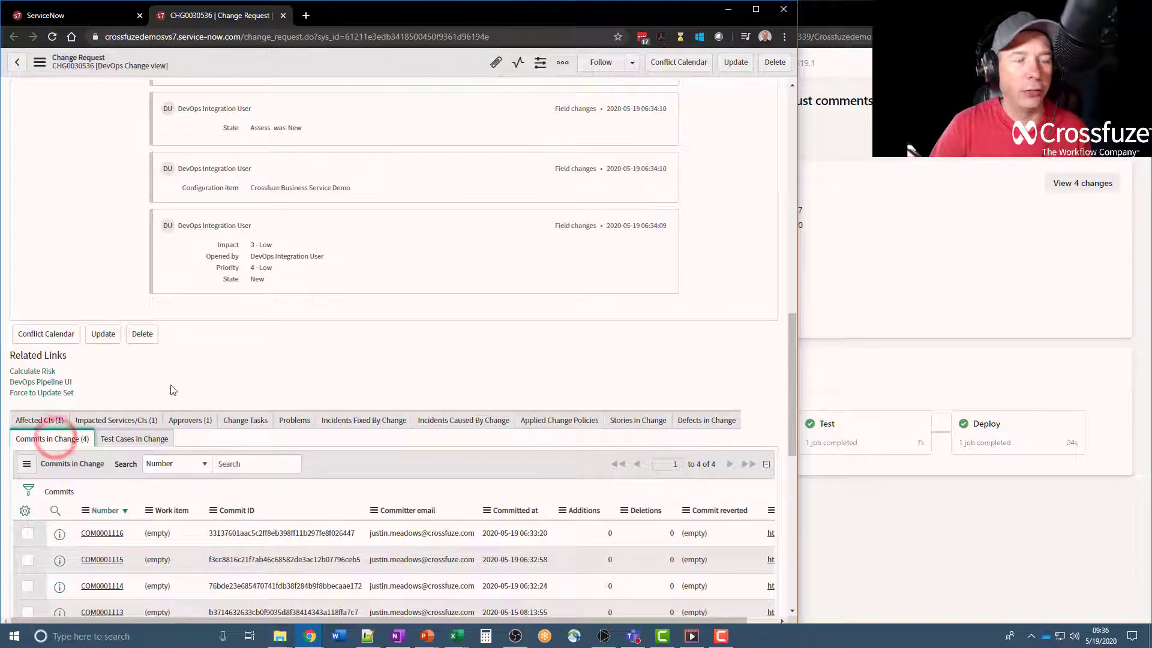
pyautogui.scroll(-5, 54, 444)
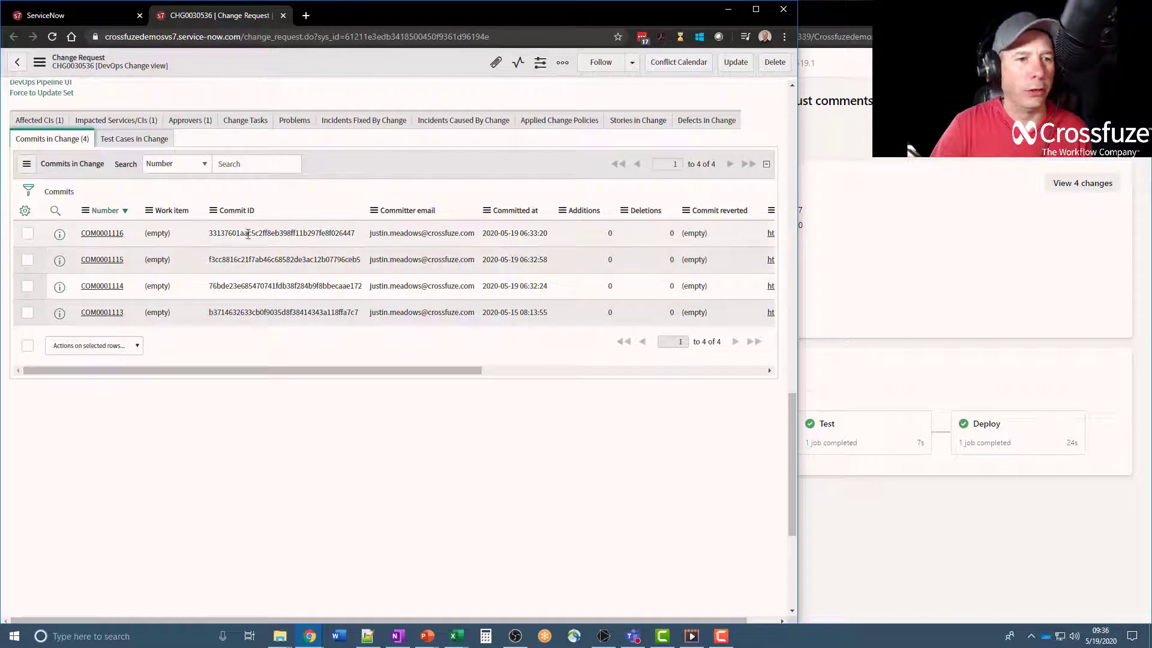
pyautogui.click(113, 235)
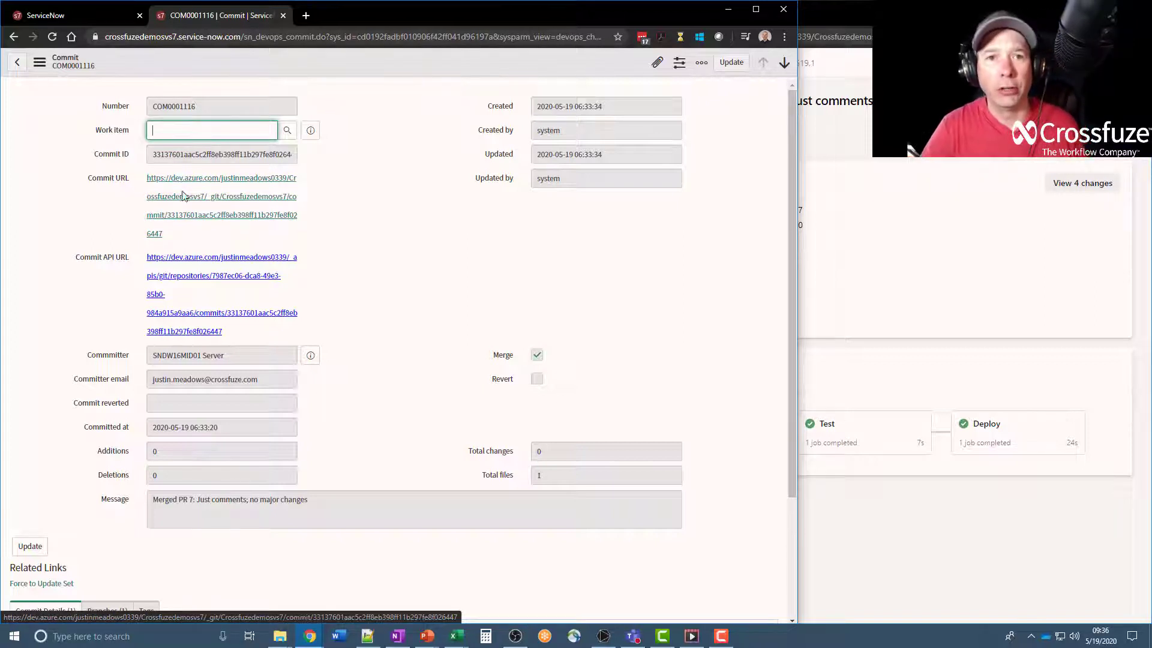
pyautogui.click(192, 205)
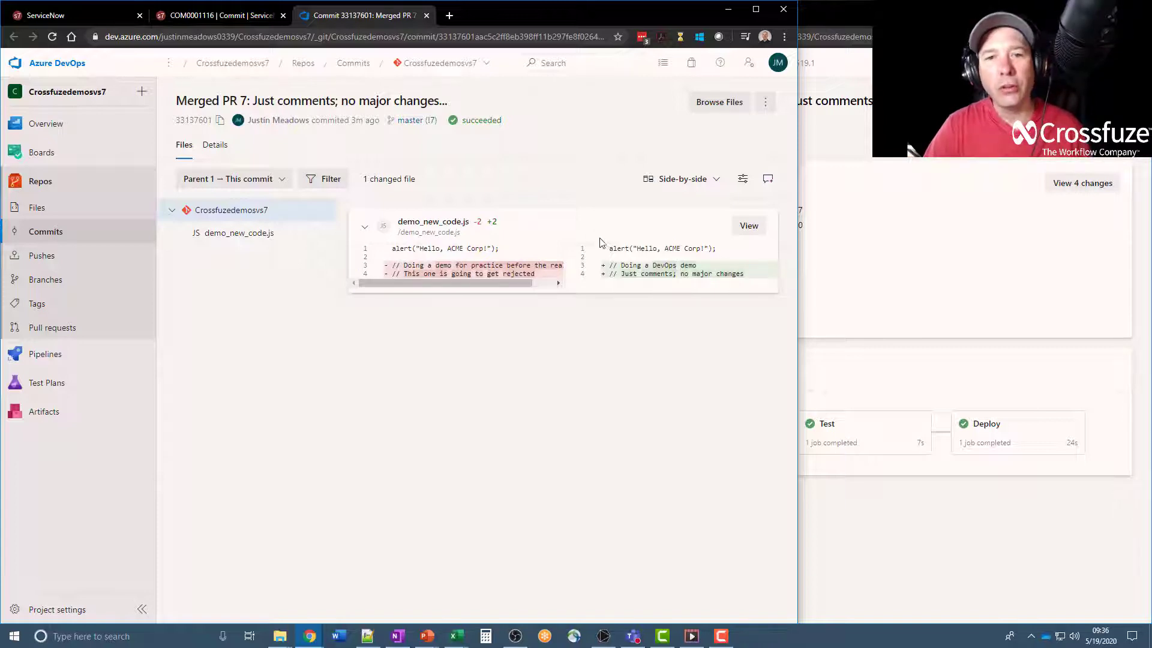
pyautogui.click(426, 16)
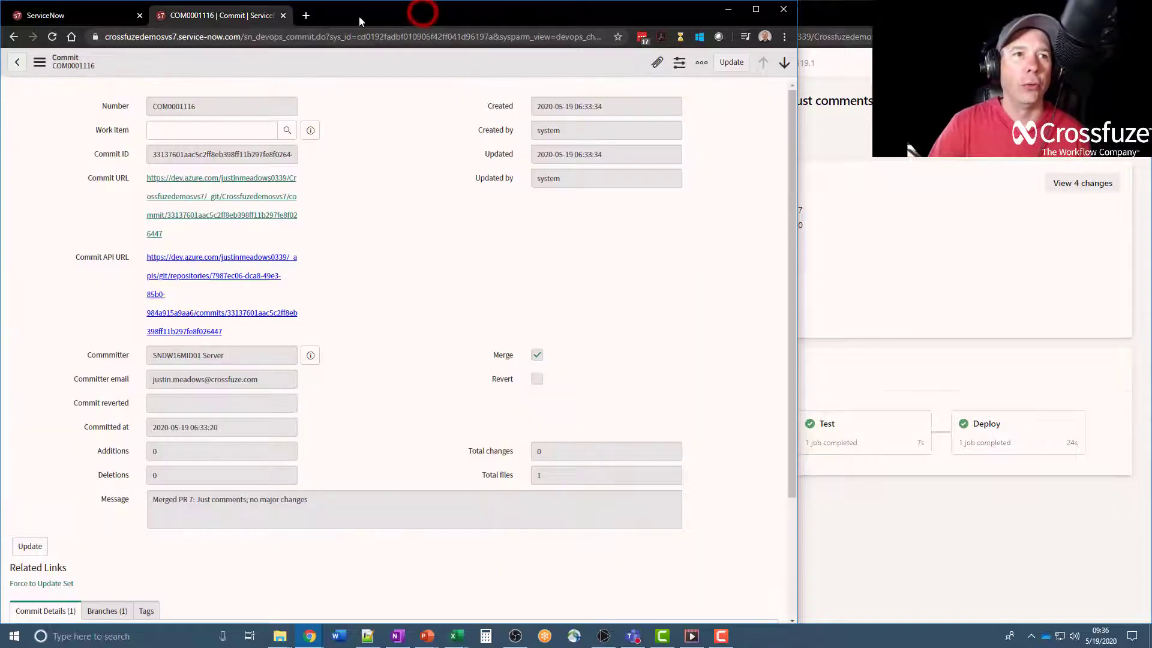
pyautogui.click(282, 16)
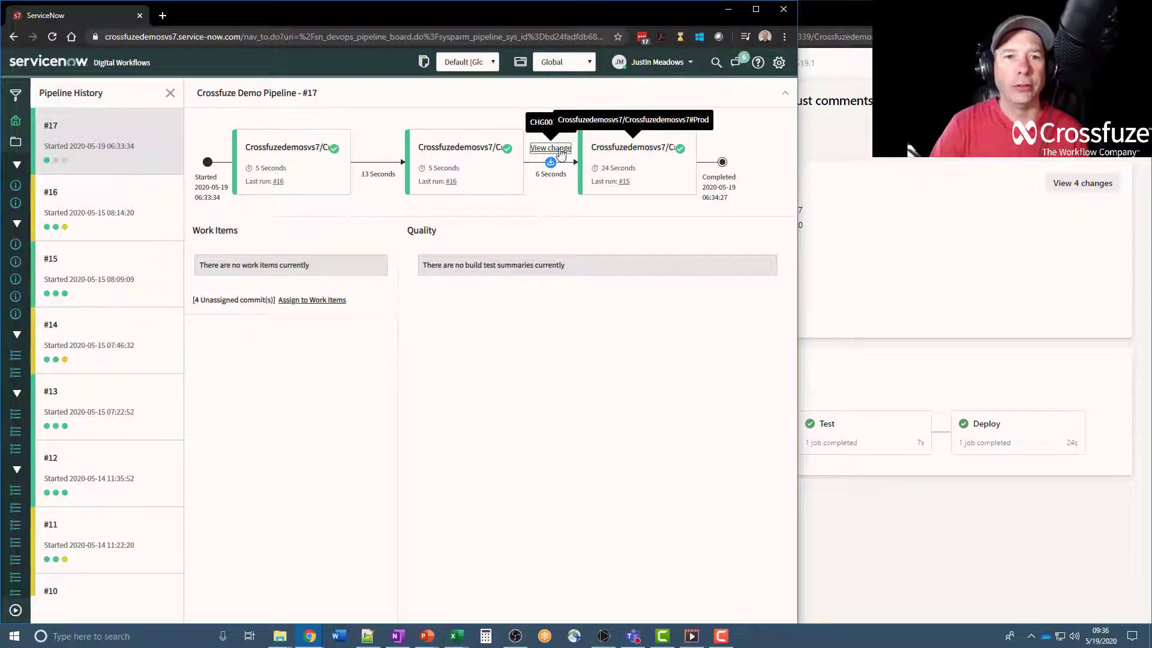
# Open the Crossfuze App Demo record from the favorited DevOps Apps list
pyautogui.click(16, 95)
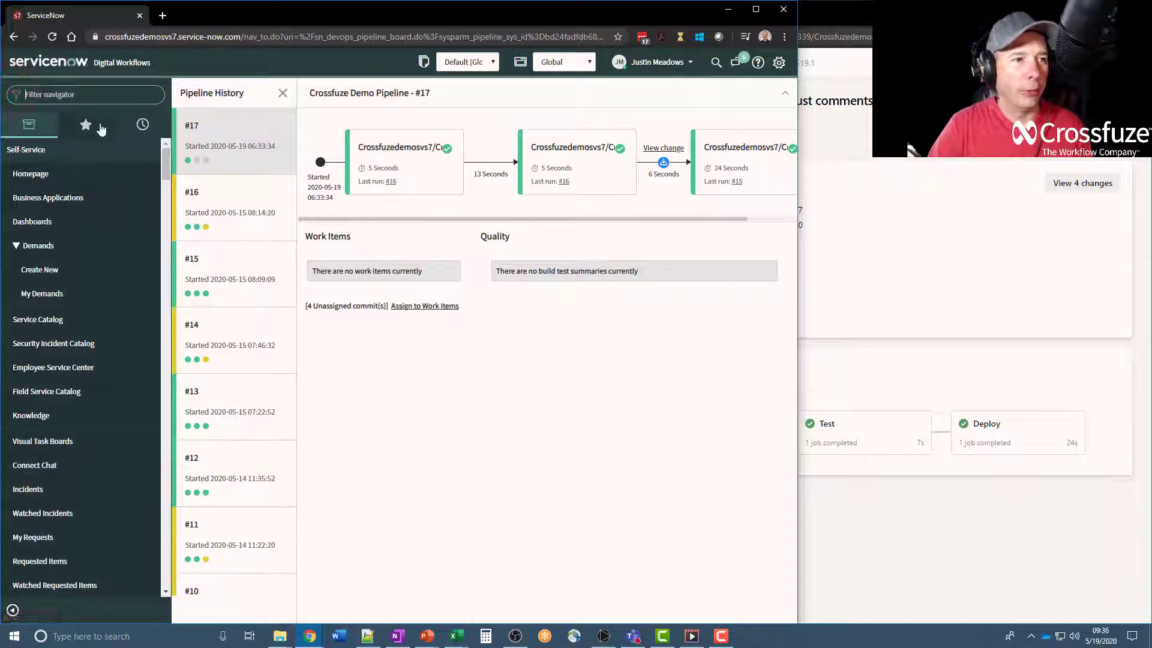
pyautogui.click(100, 125)
pyautogui.click(49, 439)
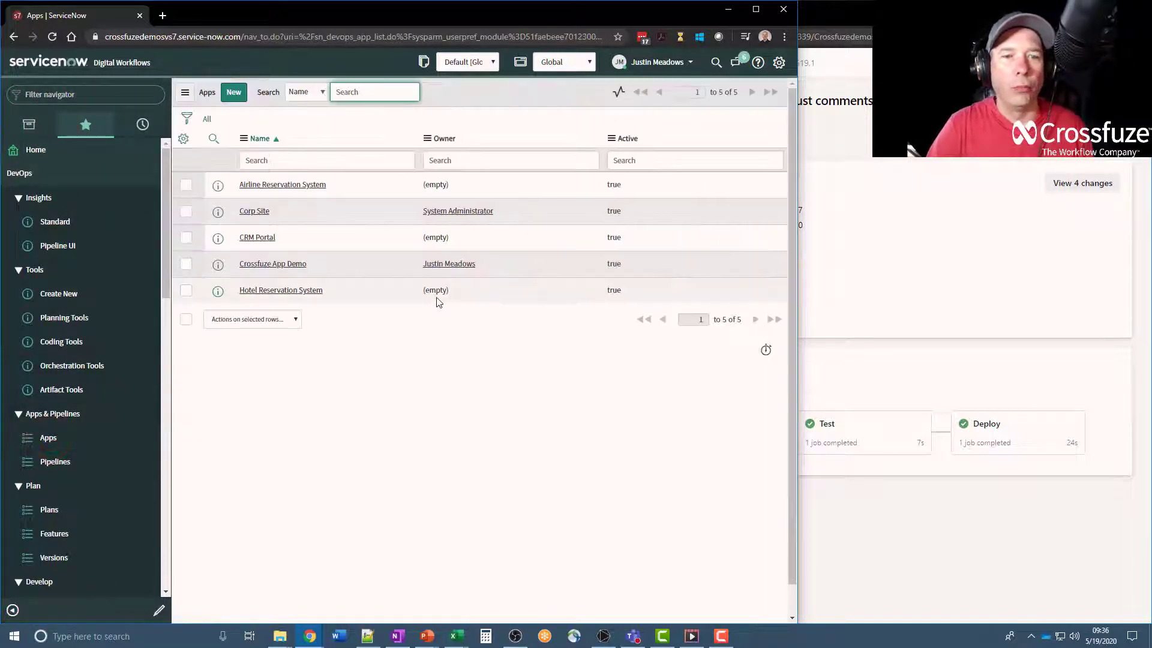
pyautogui.click(284, 265)
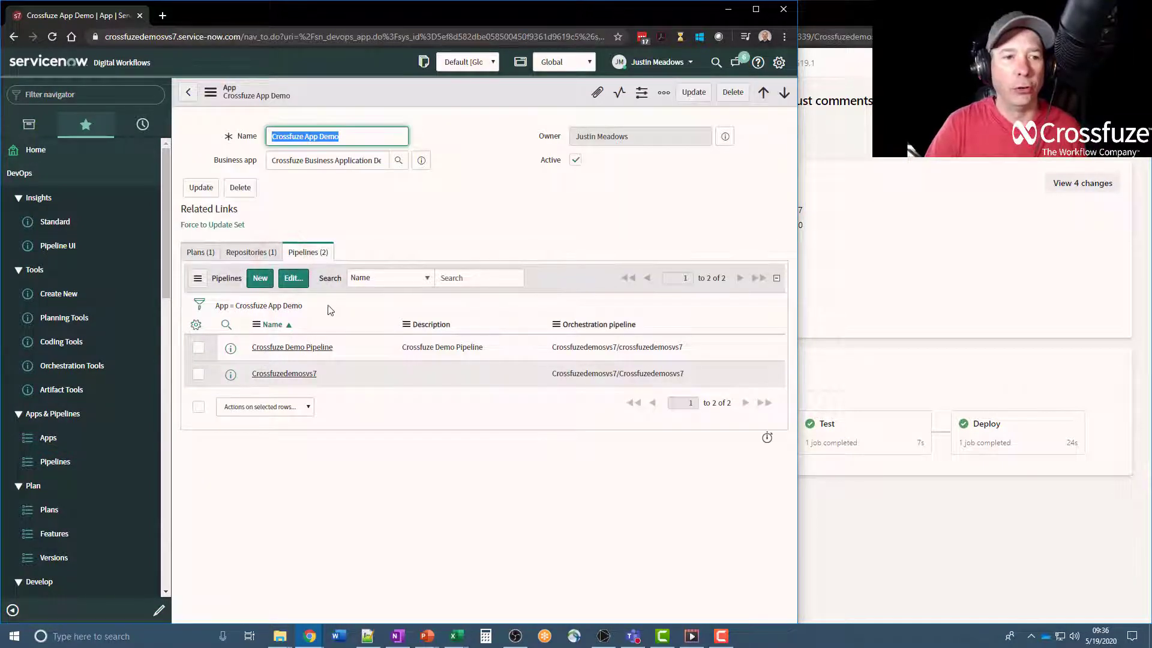
# In the Crossfuze Demo Pipeline's Server step, set the business service to All and save the record
pyautogui.click(304, 348)
pyautogui.click(757, 10)
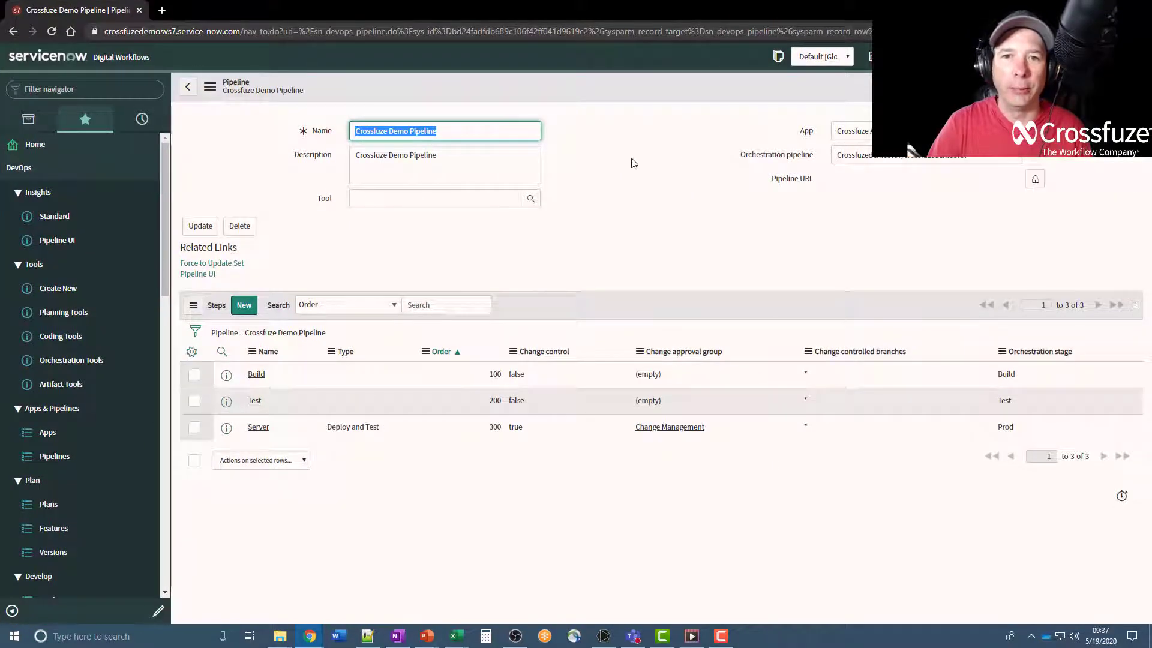
pyautogui.click(258, 428)
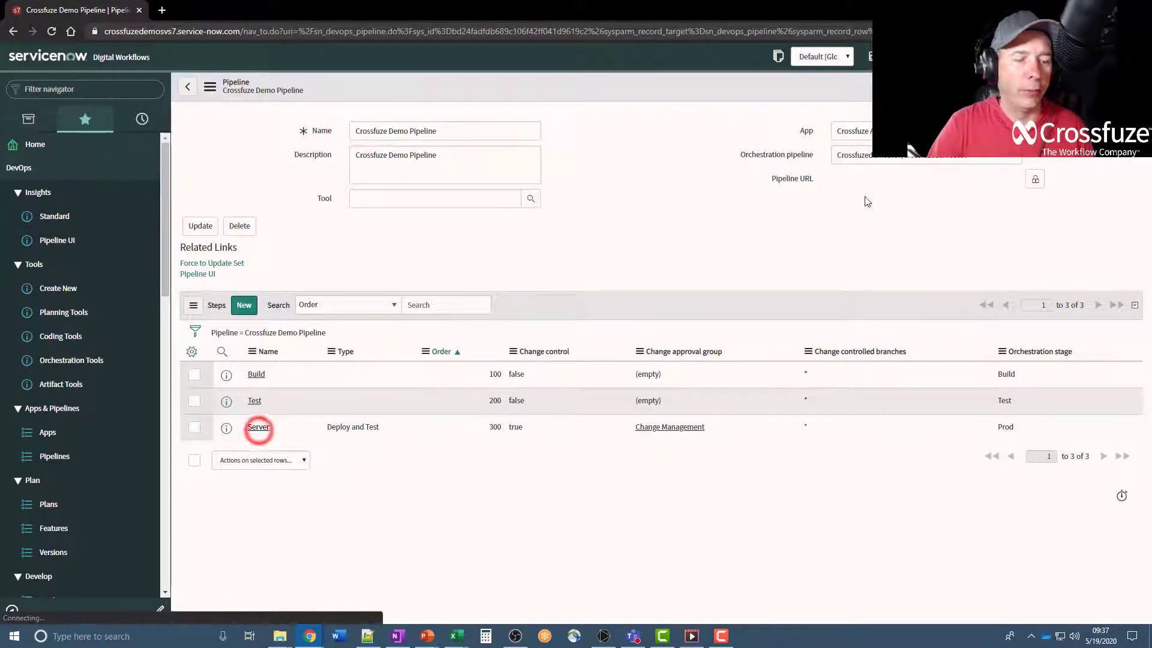
pyautogui.moveTo(951, 156); pyautogui.dragTo(822, 154)
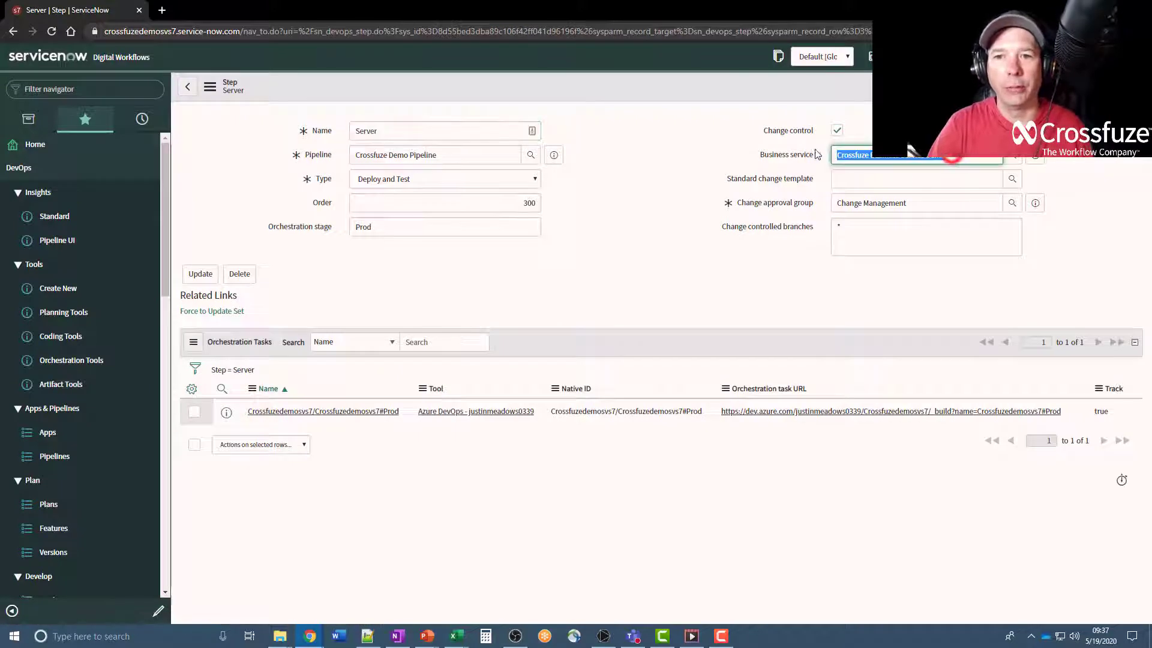
pyautogui.write('all')
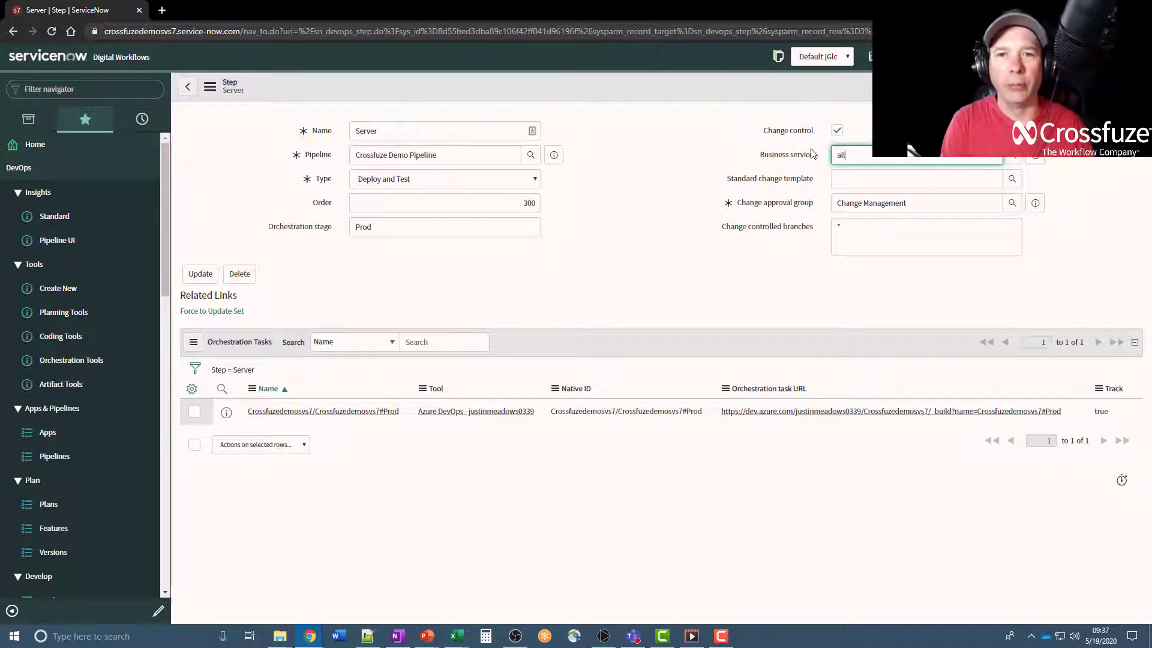
pyautogui.click(851, 181)
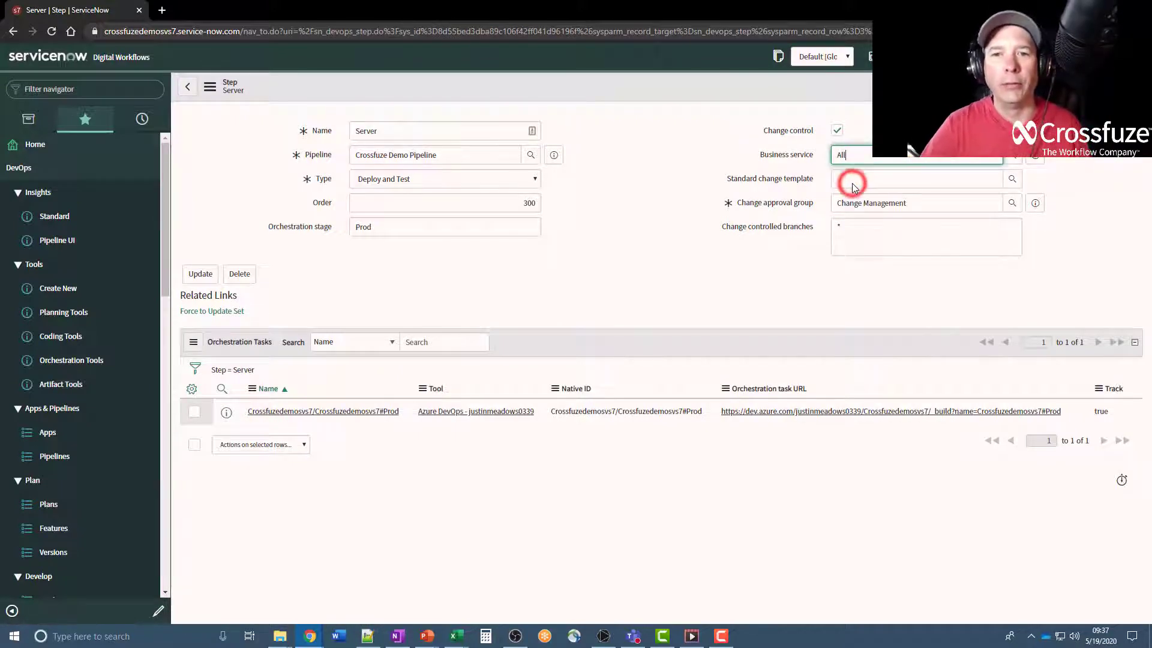
pyautogui.click(1050, 87)
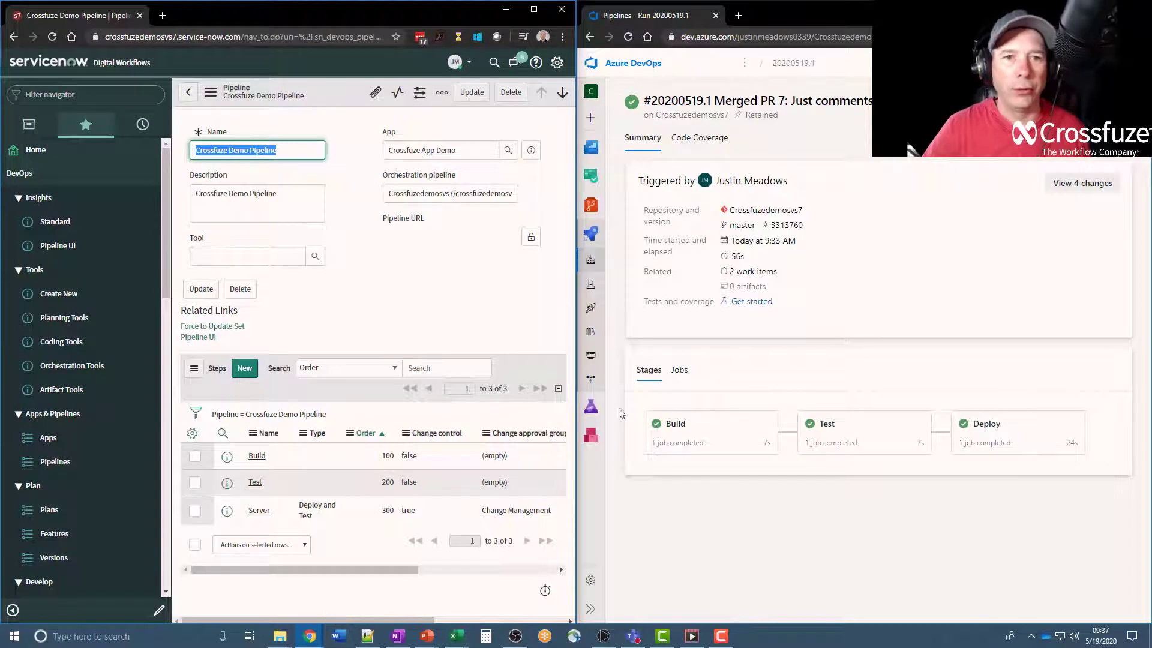
# Switch to Azure DevOps and start a new task work item titled "DevOps Demo Change Decision Policy"
pyautogui.moveTo(595, 180)
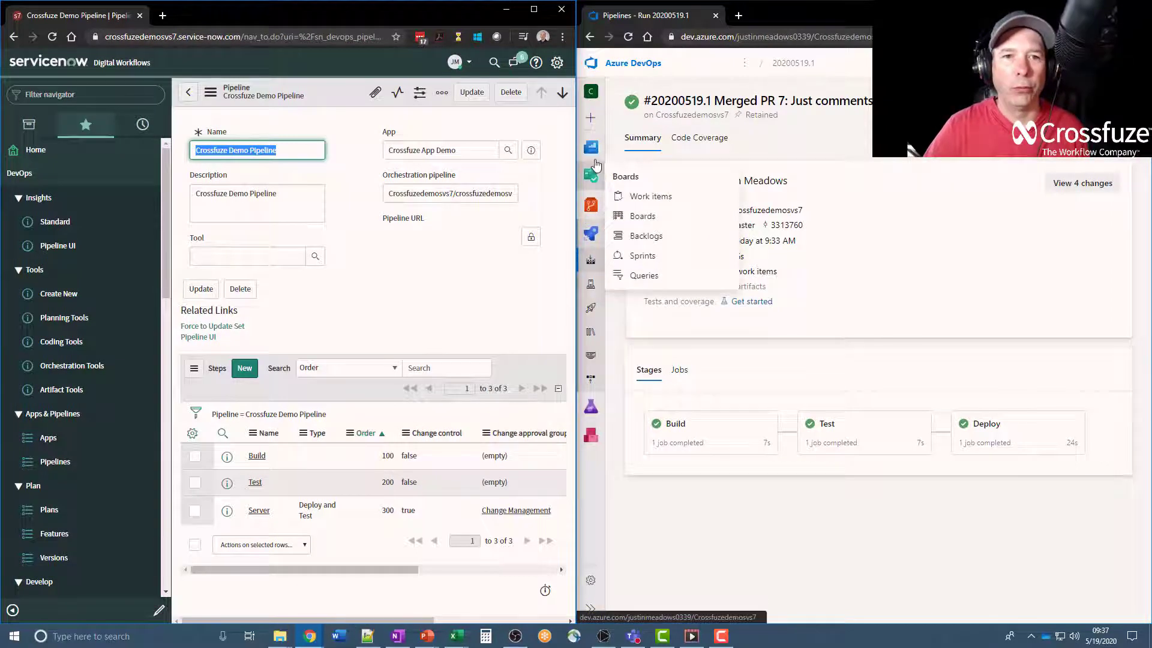
pyautogui.click(640, 198)
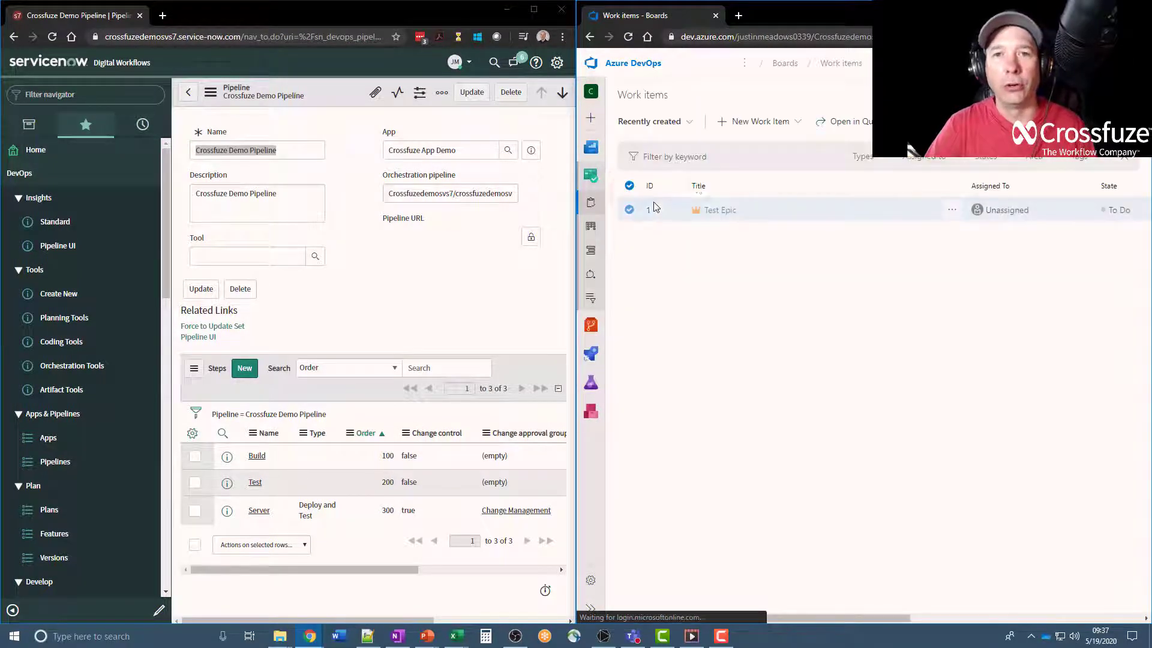
pyautogui.click(749, 122)
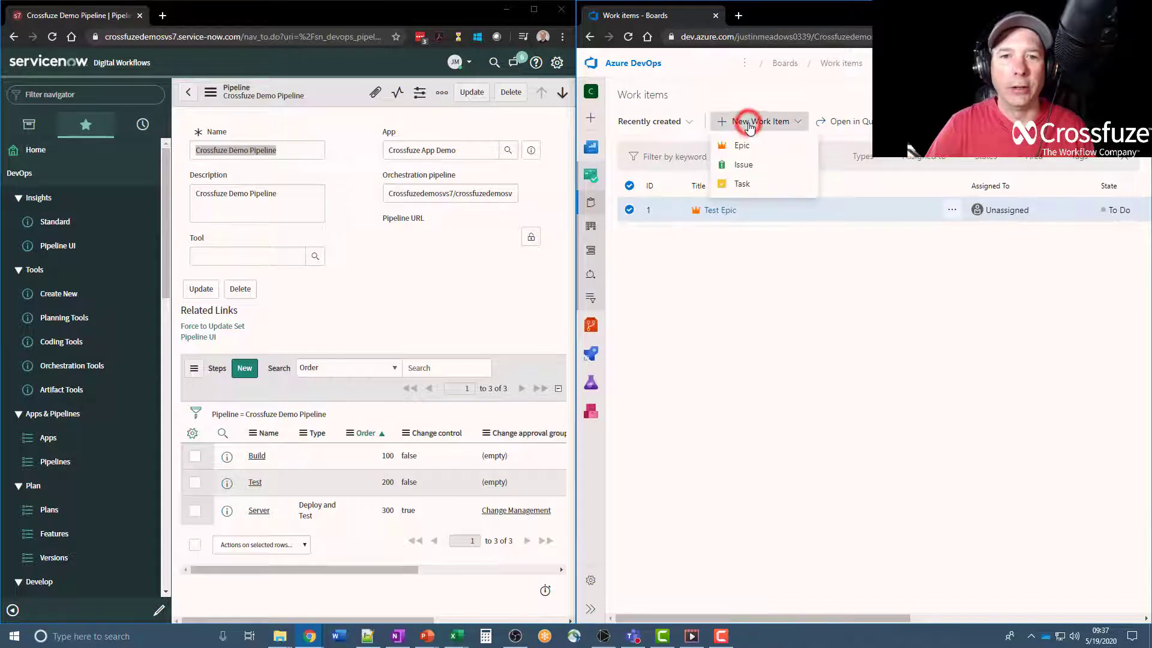
pyautogui.click(742, 183)
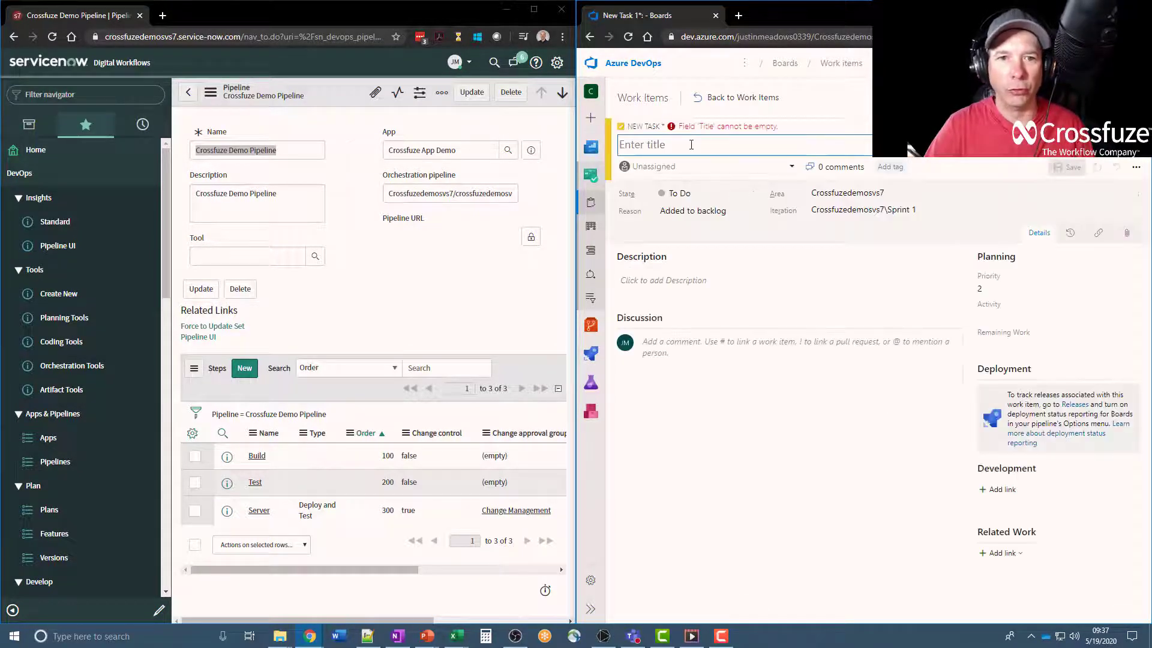
pyautogui.write('DevOps Demo')
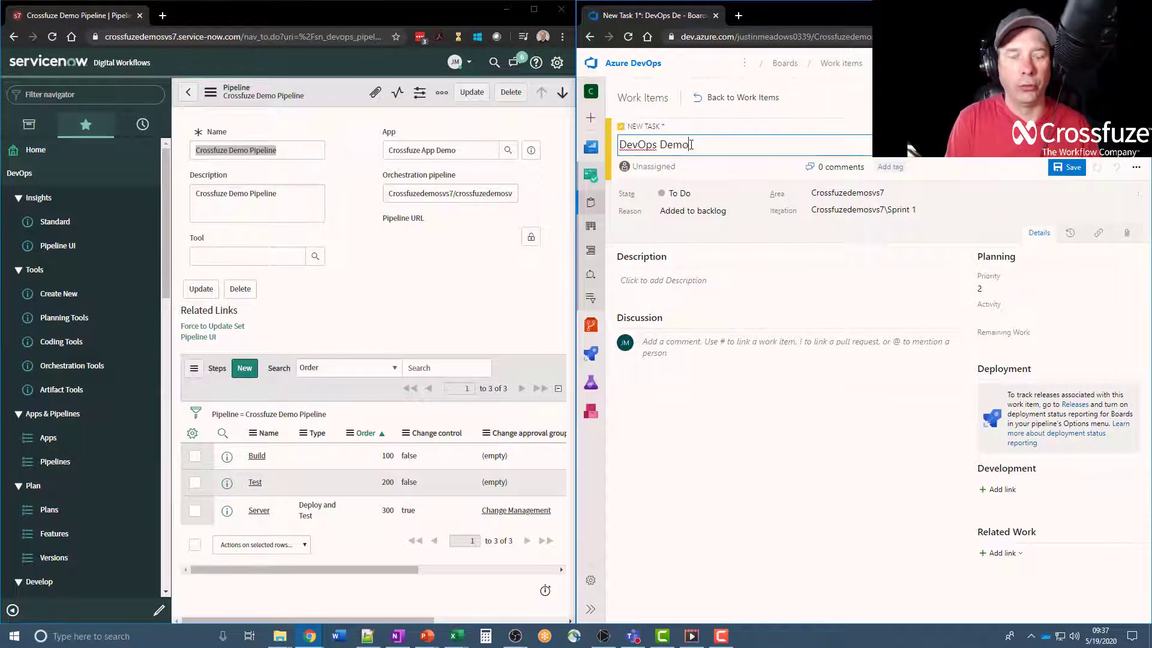
pyautogui.write(' Change ')
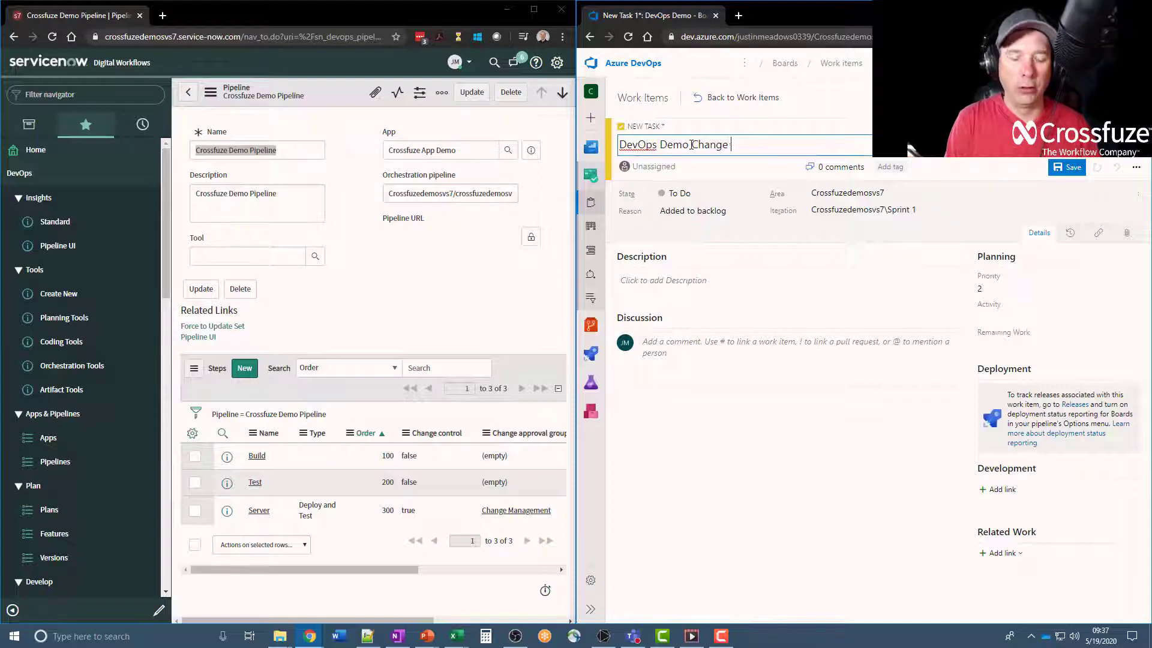
pyautogui.write('Decis')
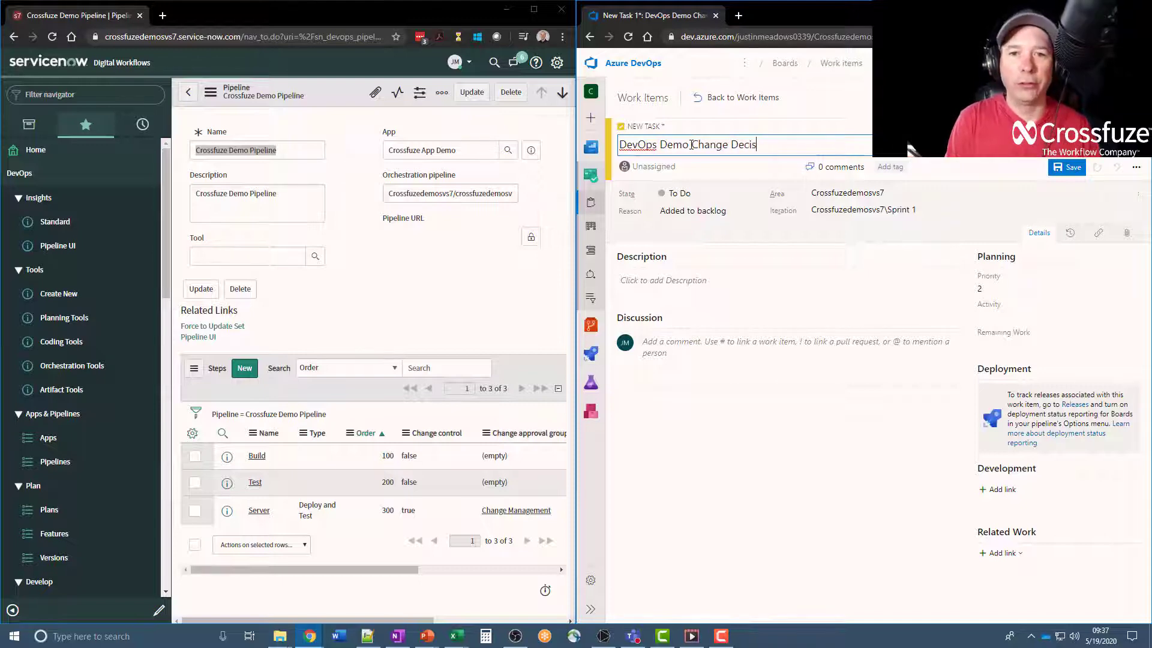
pyautogui.write('ion Policy')
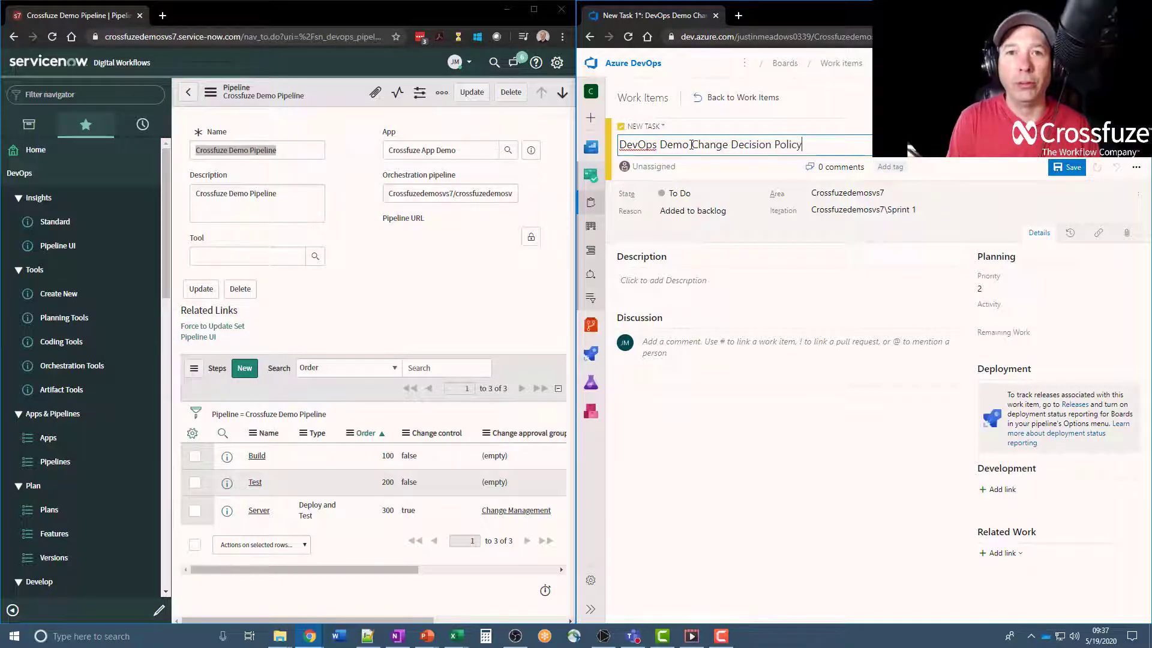
# Copy the task's title into its description and save the task
pyautogui.hotkey('ctrl', 'a')
pyautogui.hotkey('ctrl', 'c')
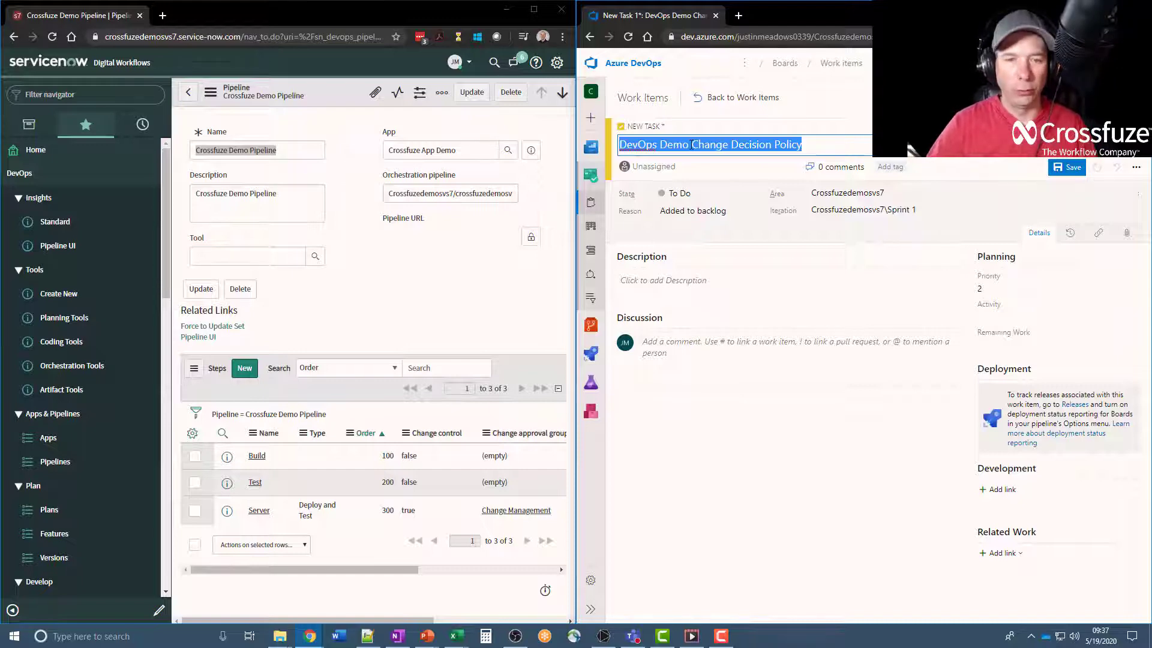
pyautogui.click(690, 277)
pyautogui.hotkey('ctrl', 'v')
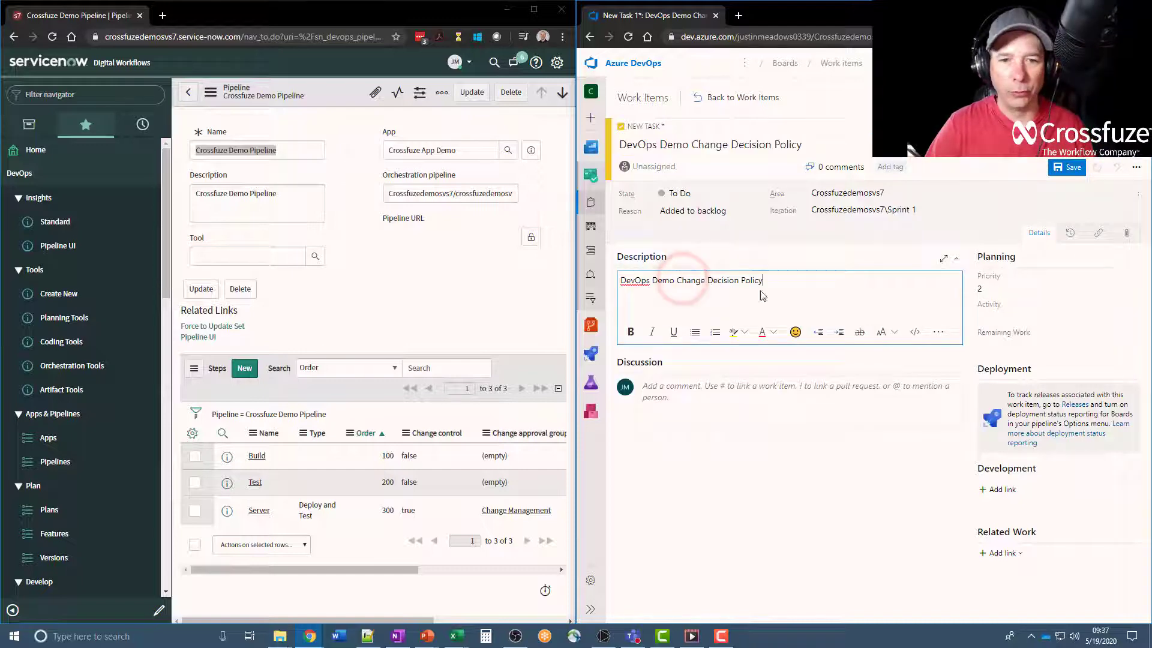
pyautogui.click(1067, 168)
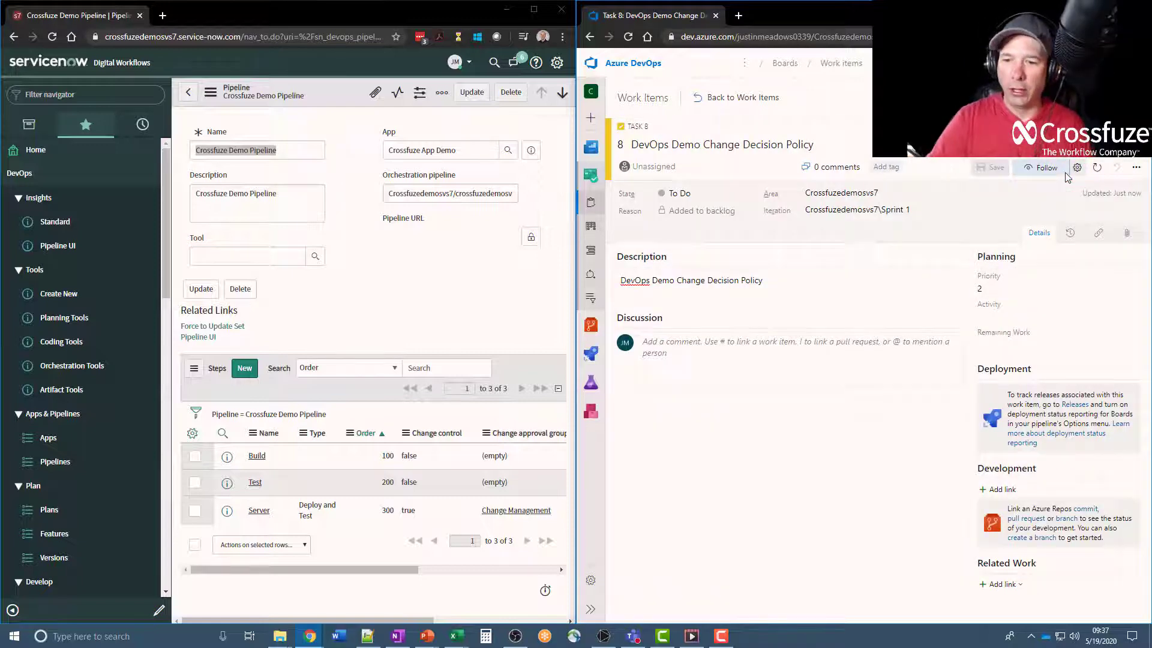
# Create a branch named DevOps_Demo_Change_Decision_Policy from the new task, based on master in the Crossfuzedemosvs7 repository
pyautogui.click(1047, 539)
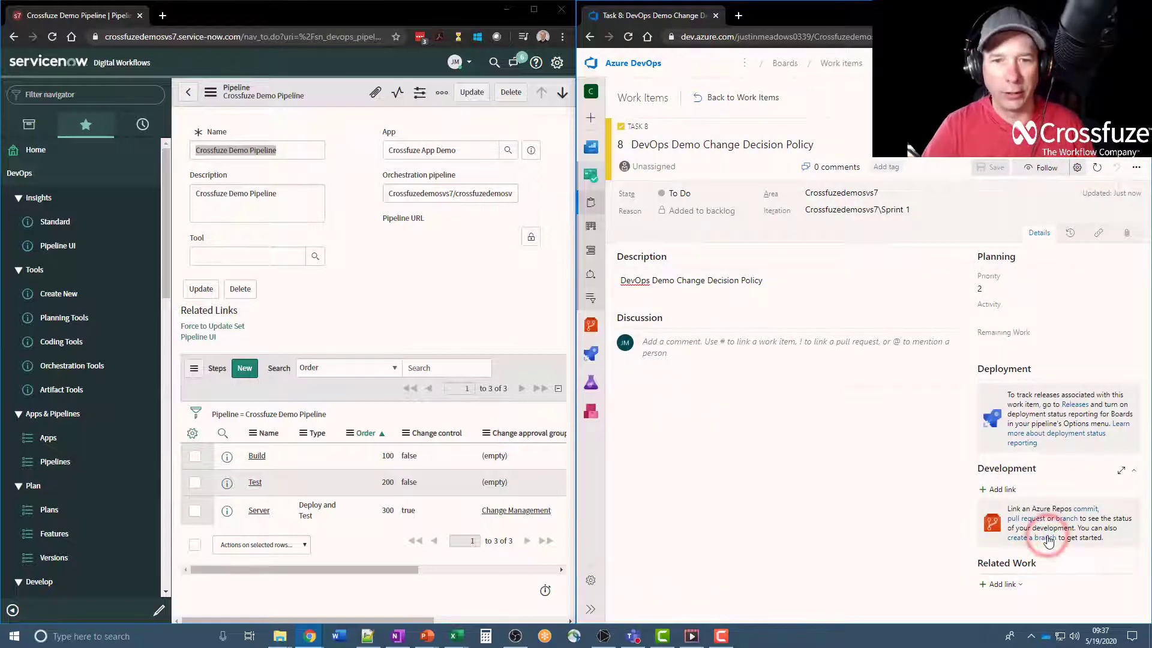
pyautogui.write('De')
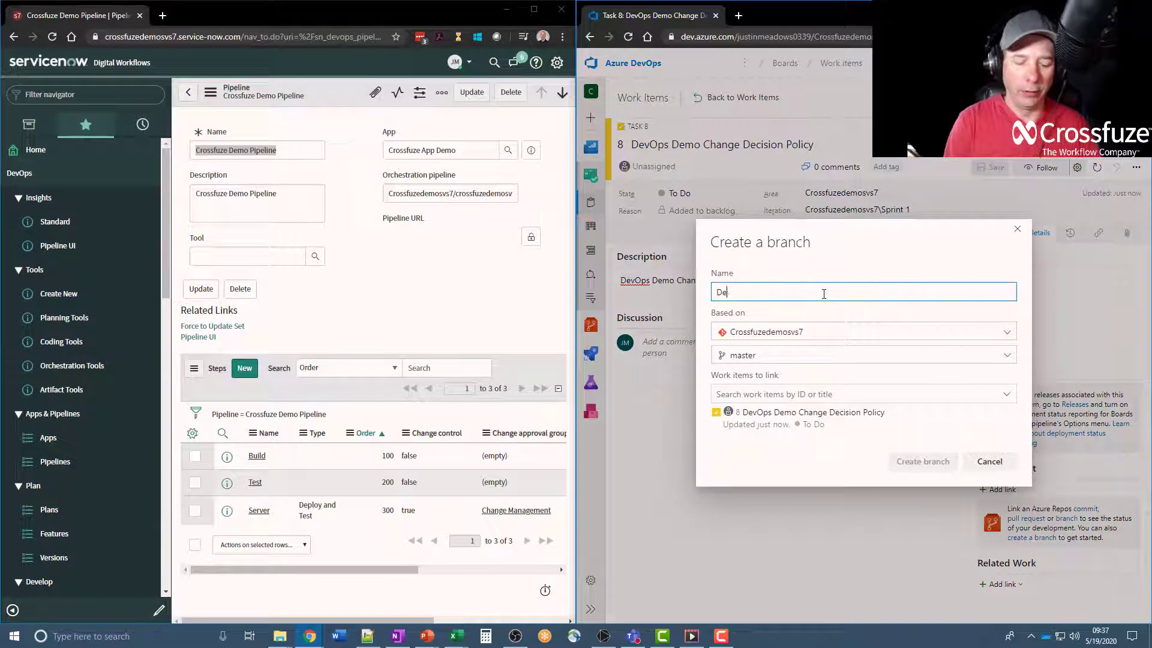
pyautogui.write('vOps_D')
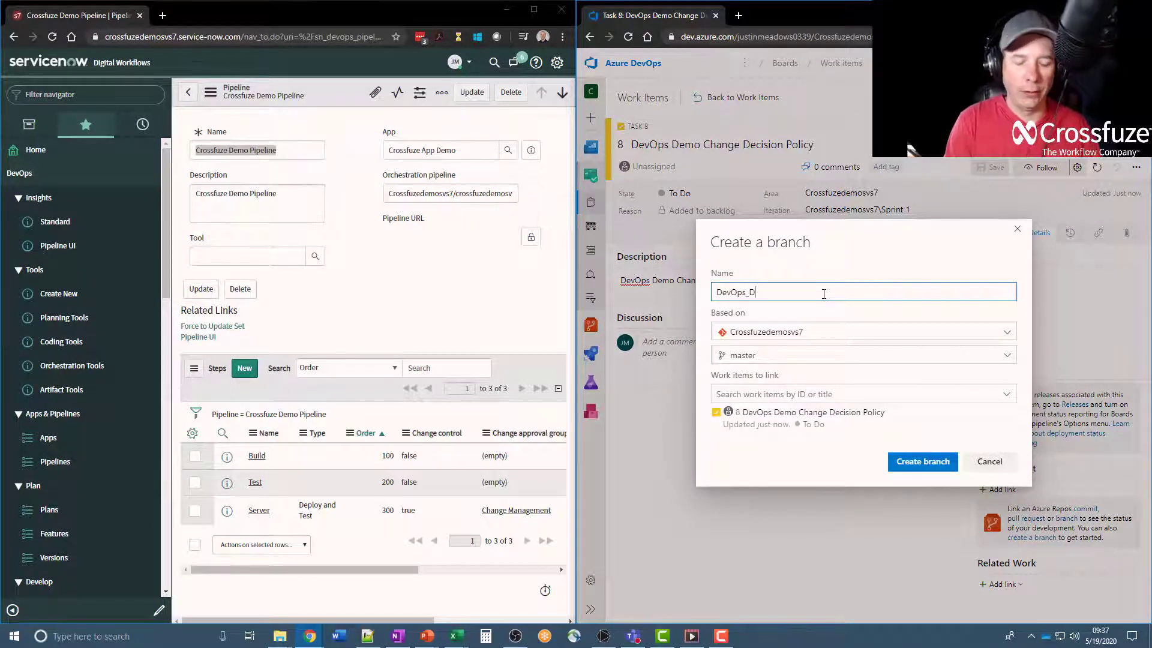
pyautogui.write('emo_Change_Decision_Policy')
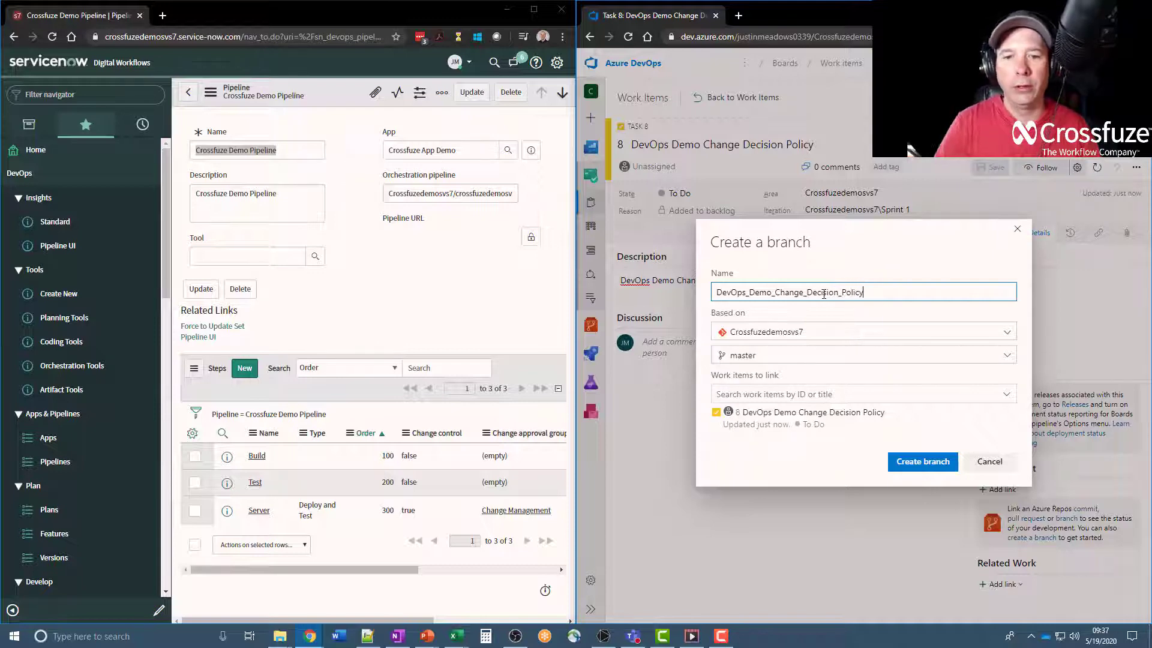
pyautogui.click(918, 462)
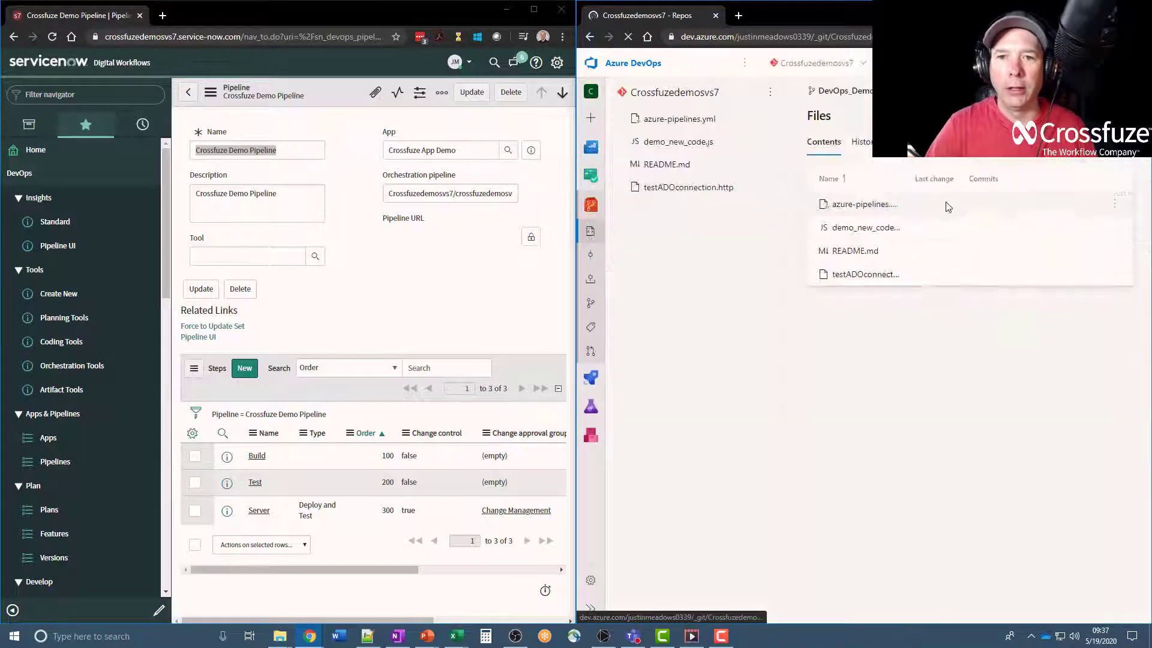
# Edit demo_new_code.js in the new branch, replacing its two comment lines with "// Showing a change decision policy"
pyautogui.click(1102, 227)
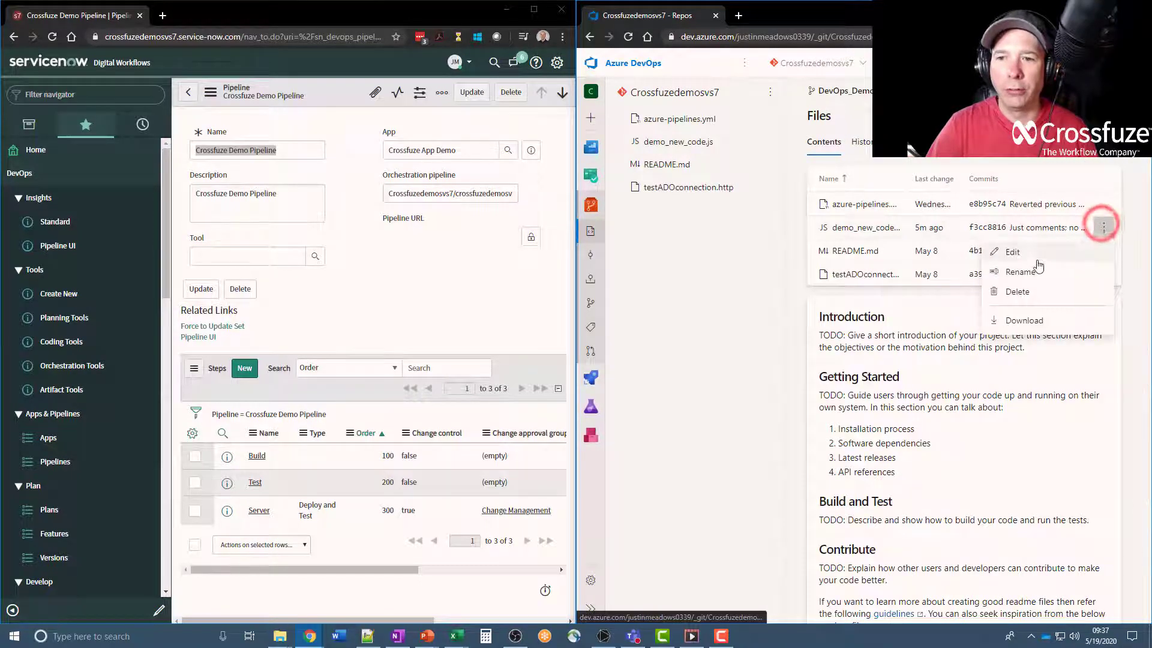
pyautogui.click(1028, 250)
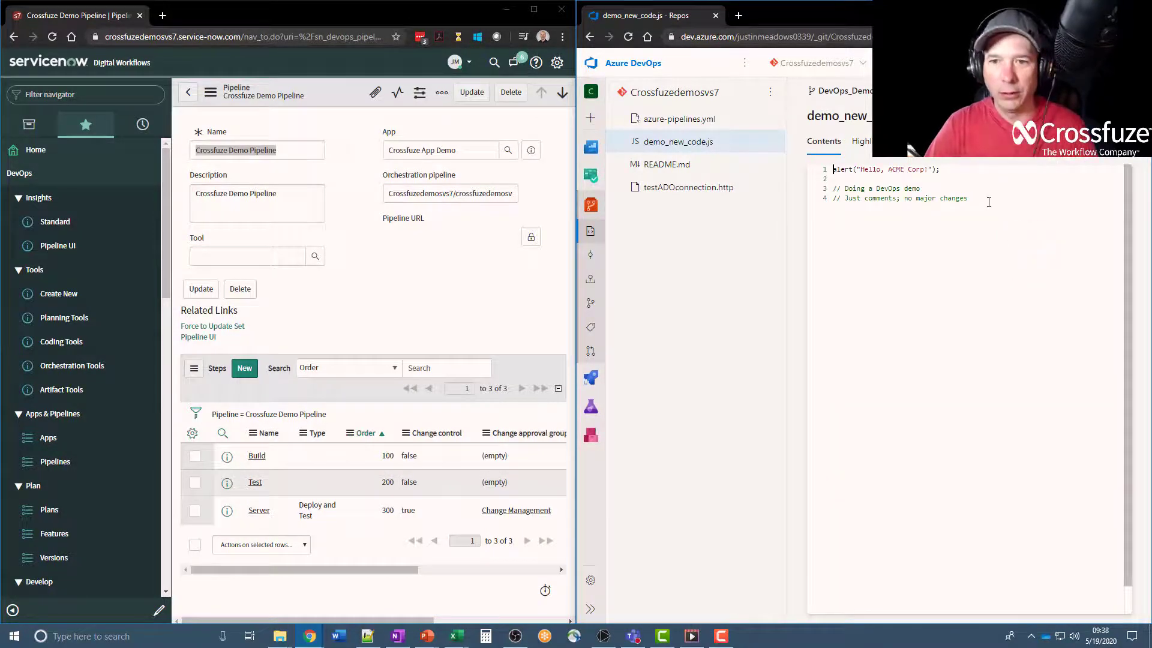
pyautogui.moveTo(932, 198); pyautogui.dragTo(832, 189)
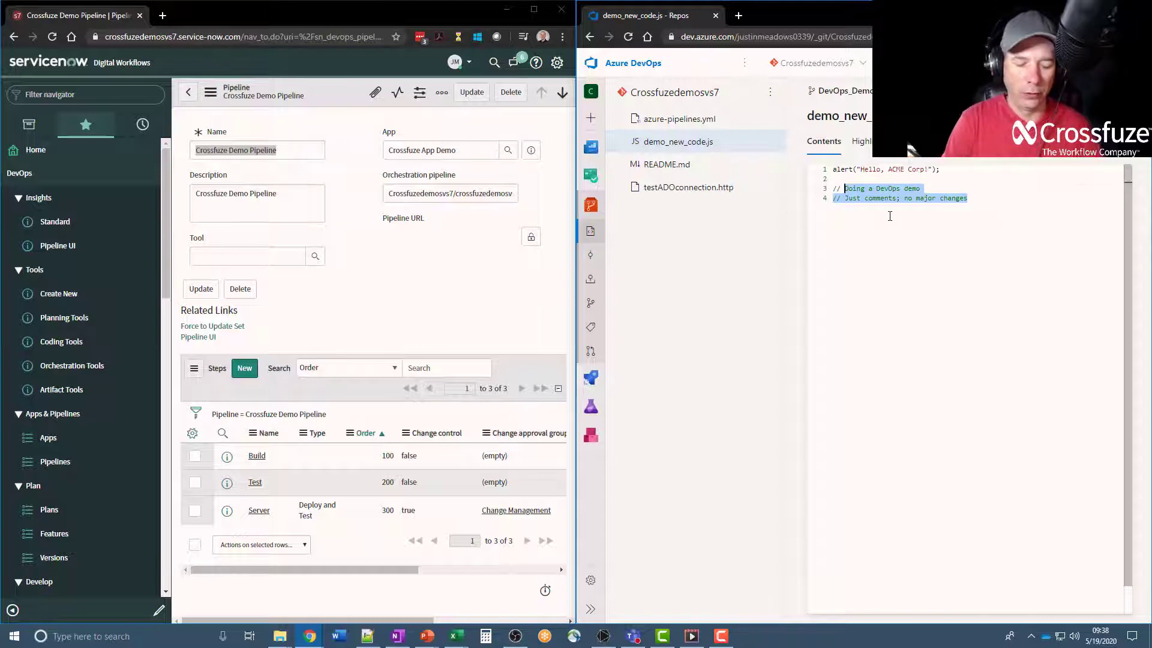
pyautogui.write('// Showi')
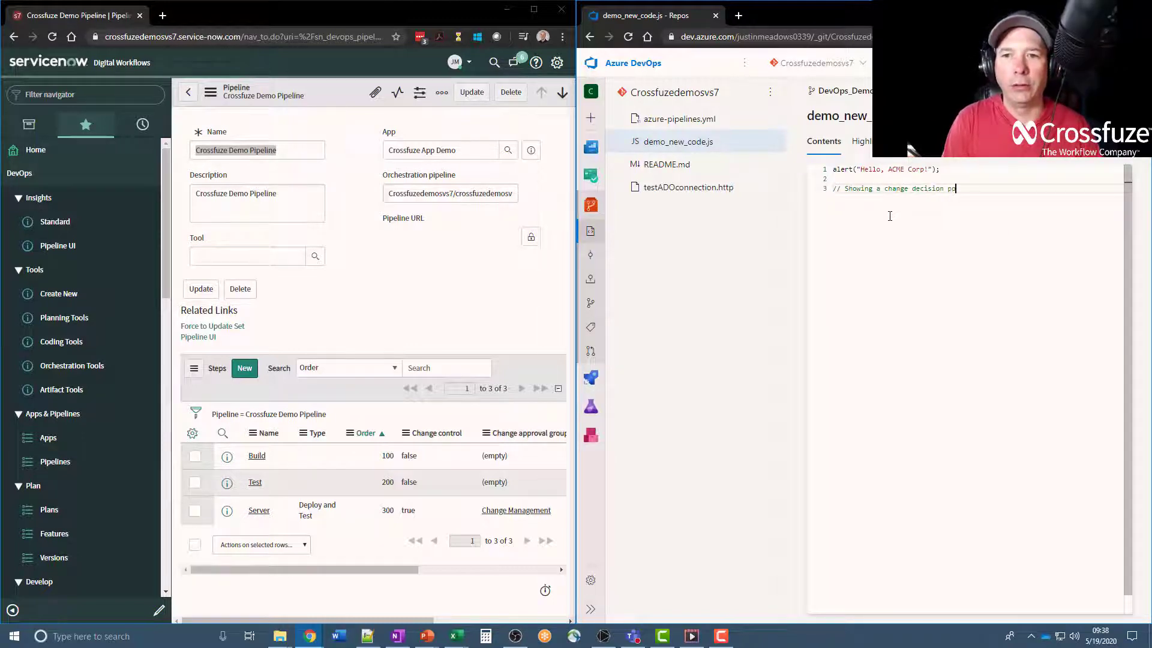
# Commit the file to the branch with the comment "Showing a change decision policy", linked to Task 8
pyautogui.hotkey('shift', 'Home')
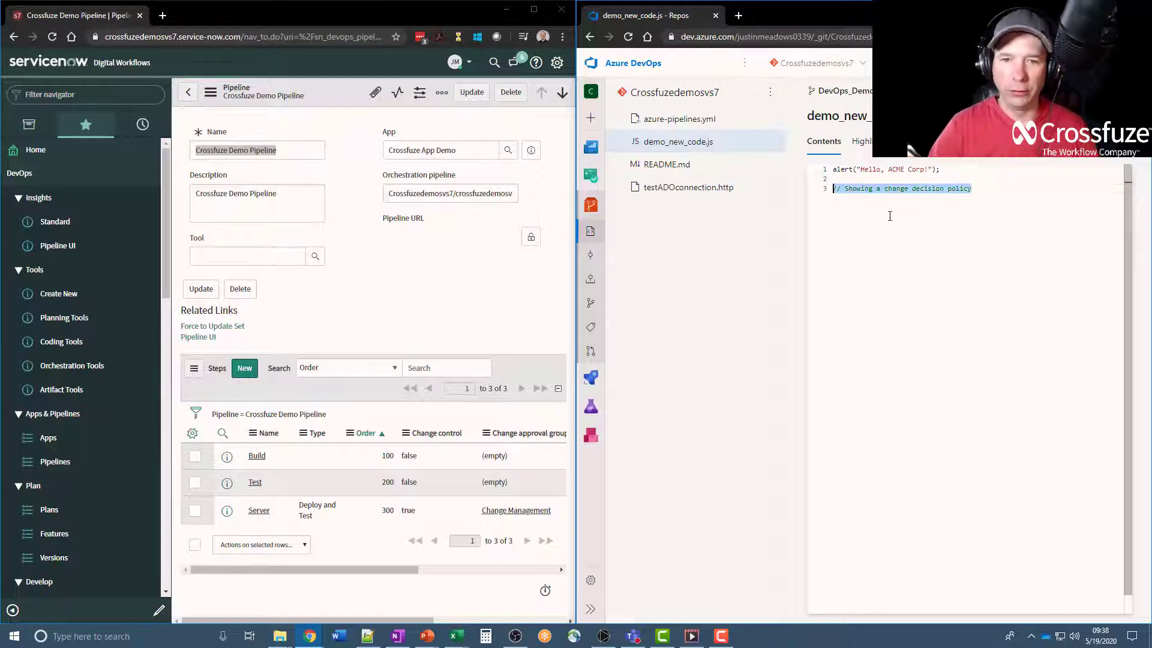
pyautogui.hotkey('ctrl', 's')
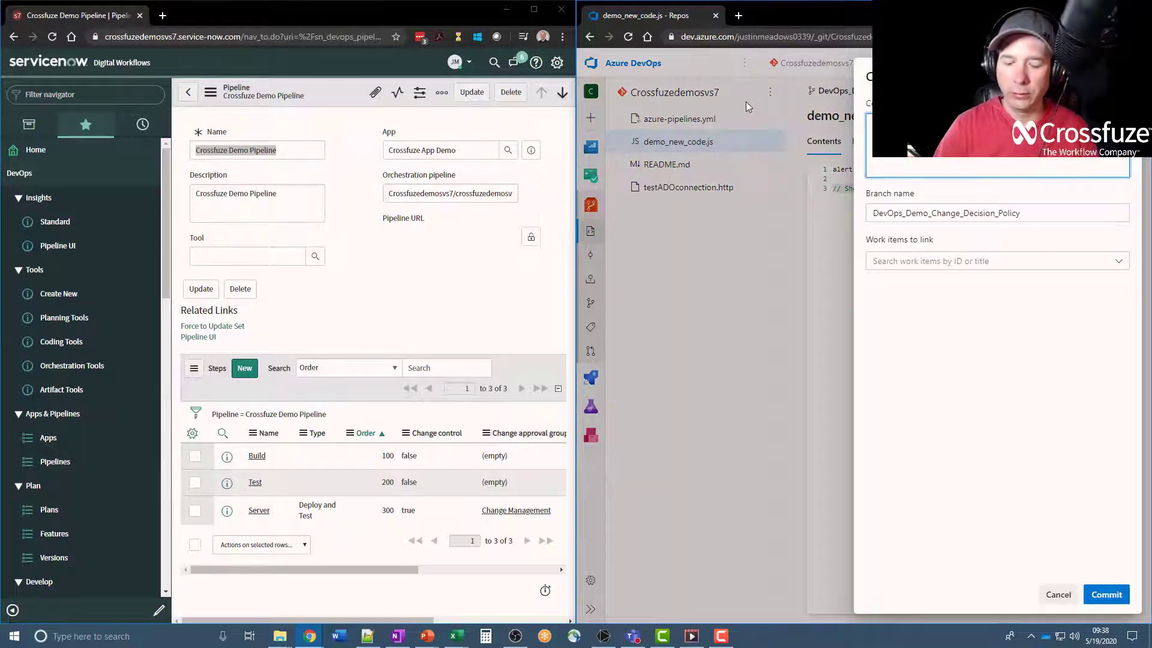
pyautogui.click(921, 262)
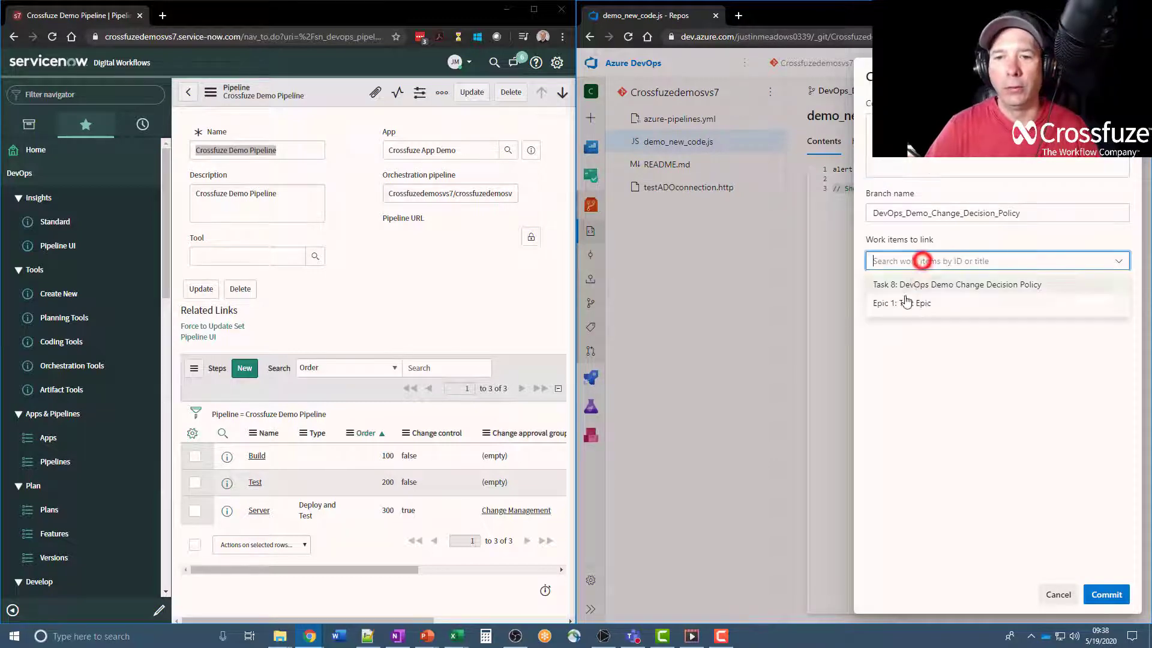
pyautogui.click(930, 286)
pyautogui.click(1109, 592)
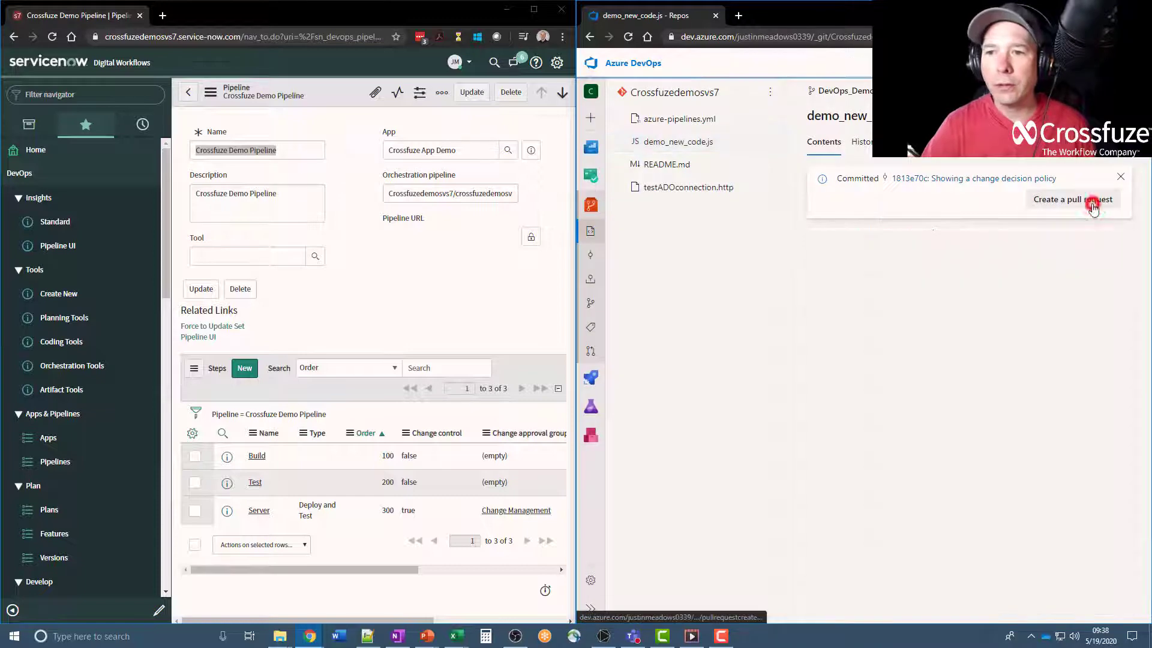
# Create a pull request for the committed change into master and complete the merge
pyautogui.click(1089, 201)
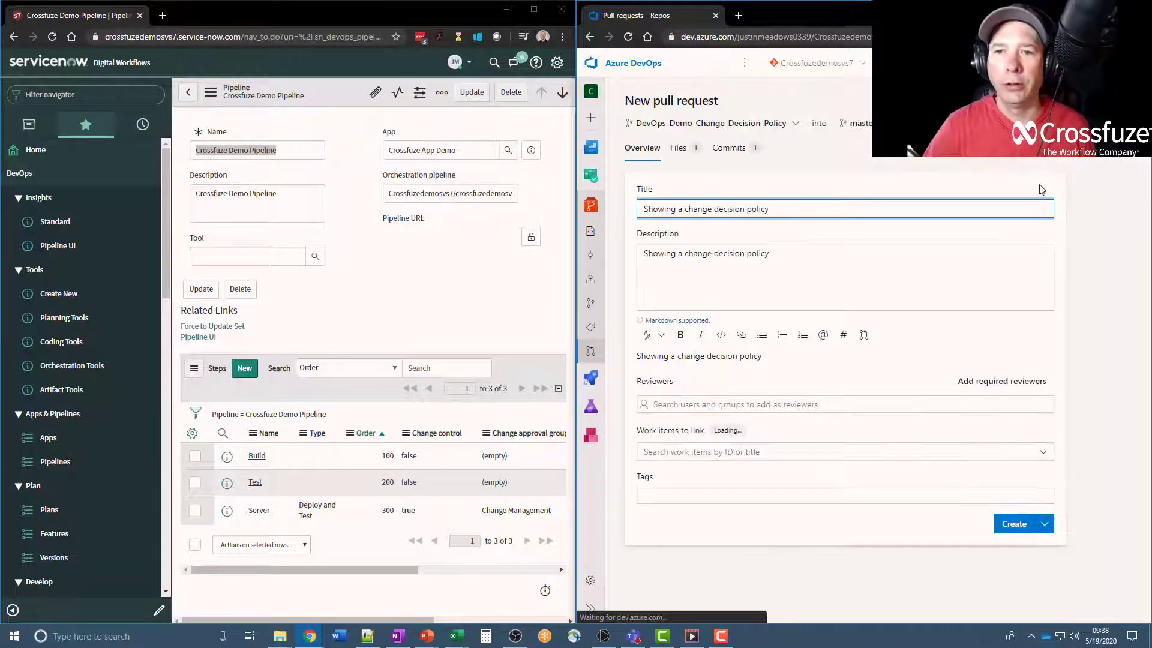
pyautogui.click(1023, 568)
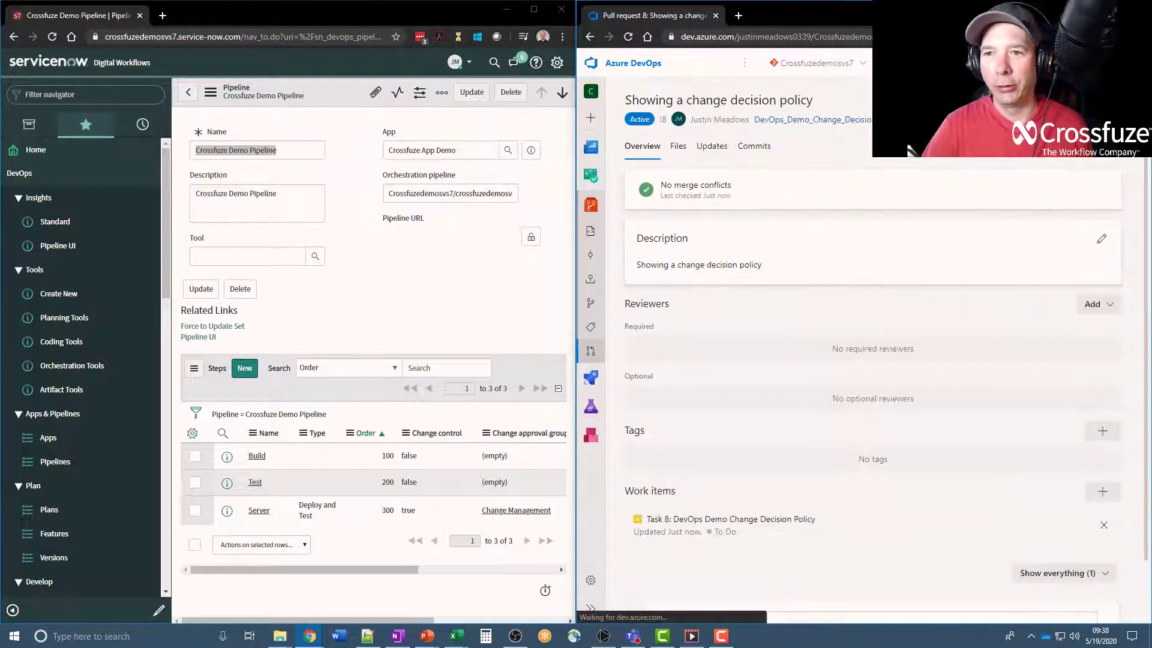
pyautogui.click(1060, 109)
pyautogui.click(1079, 587)
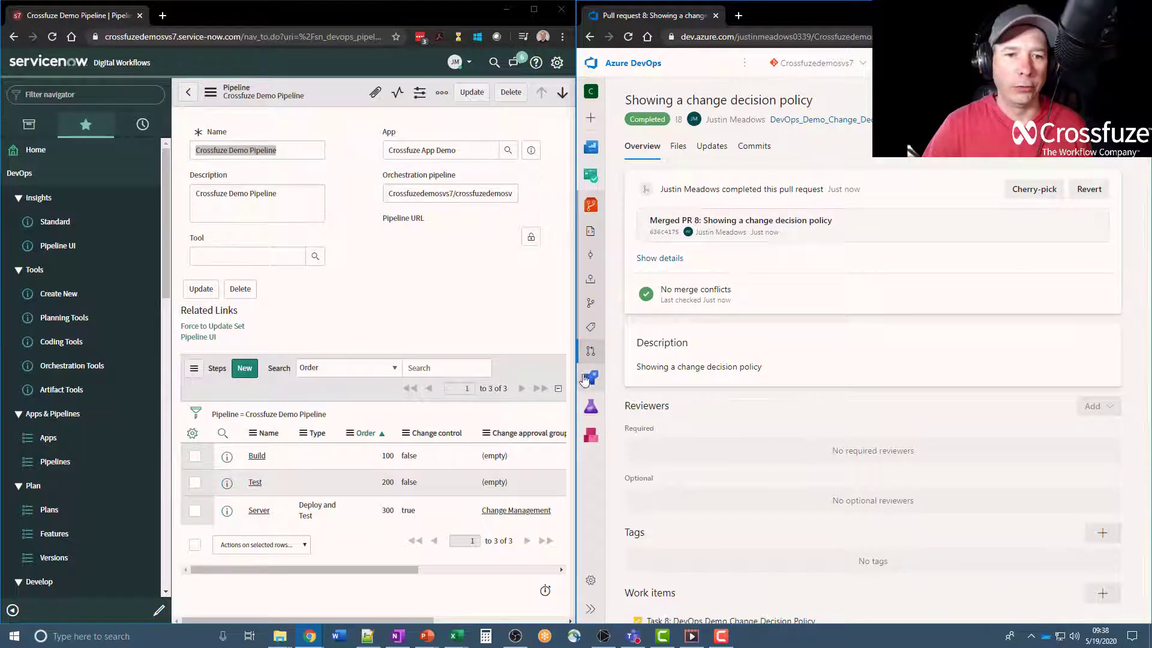
# Open the run list of the Crossfuzedemosvs7 pipeline in Azure DevOps
pyautogui.moveTo(588, 382)
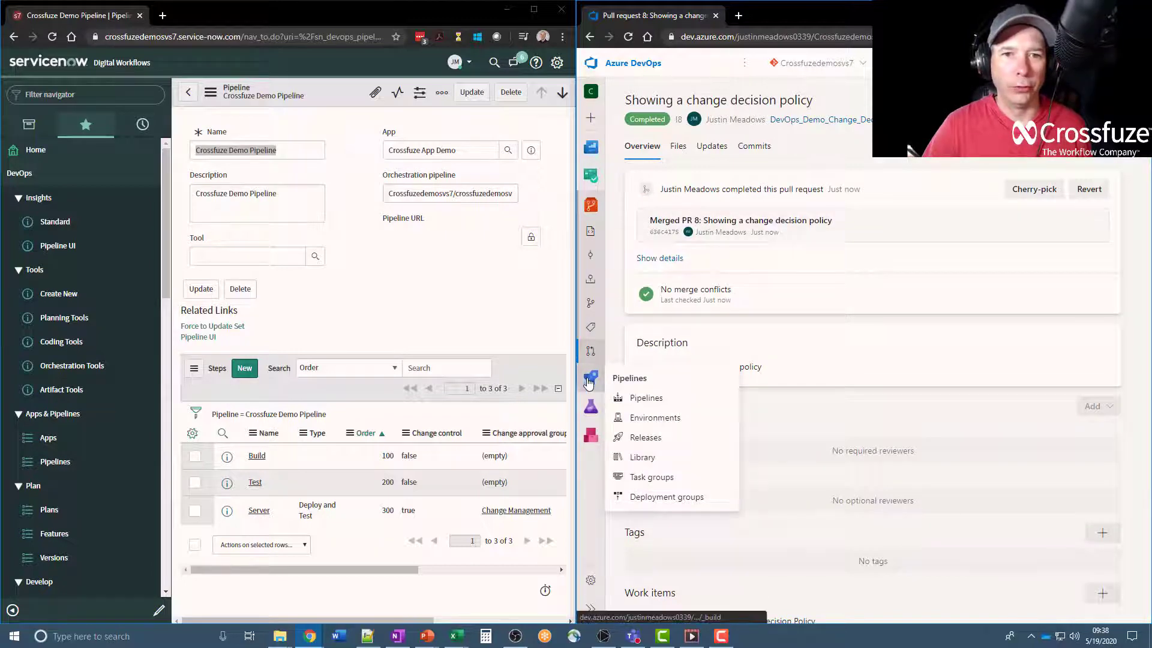
pyautogui.click(646, 399)
pyautogui.click(673, 225)
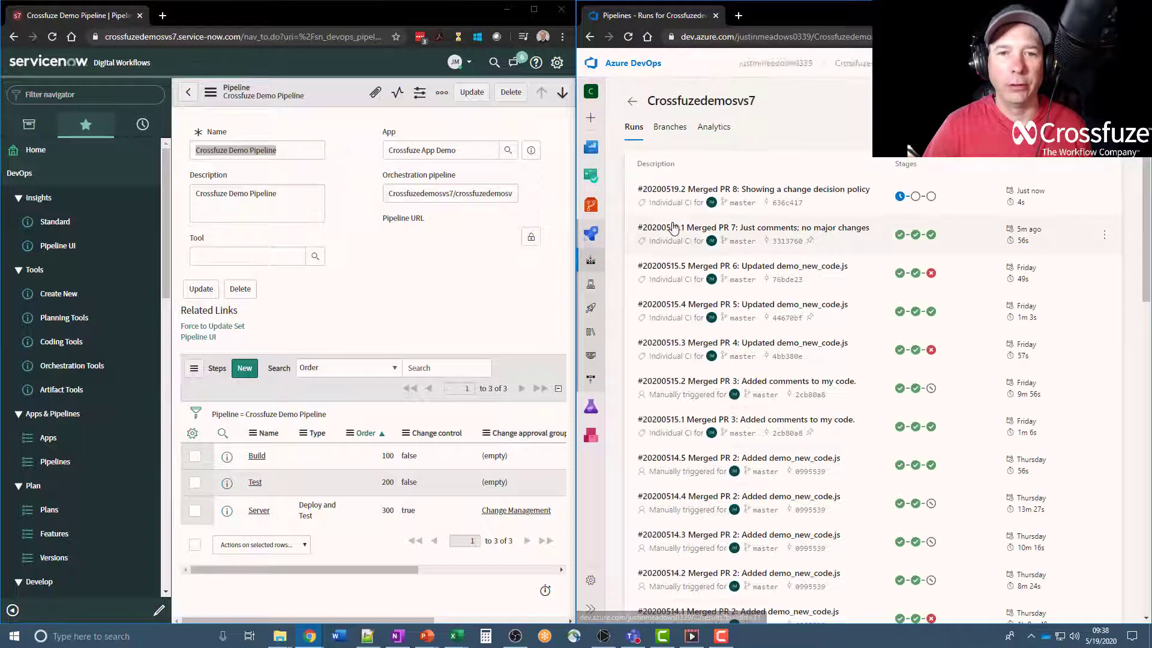
# Open the Merged PR 8 run in Azure DevOps and a refreshed Pipeline UI for Crossfuze Demo Pipeline in ServiceNow, with the navigator collapsed
pyautogui.click(807, 190)
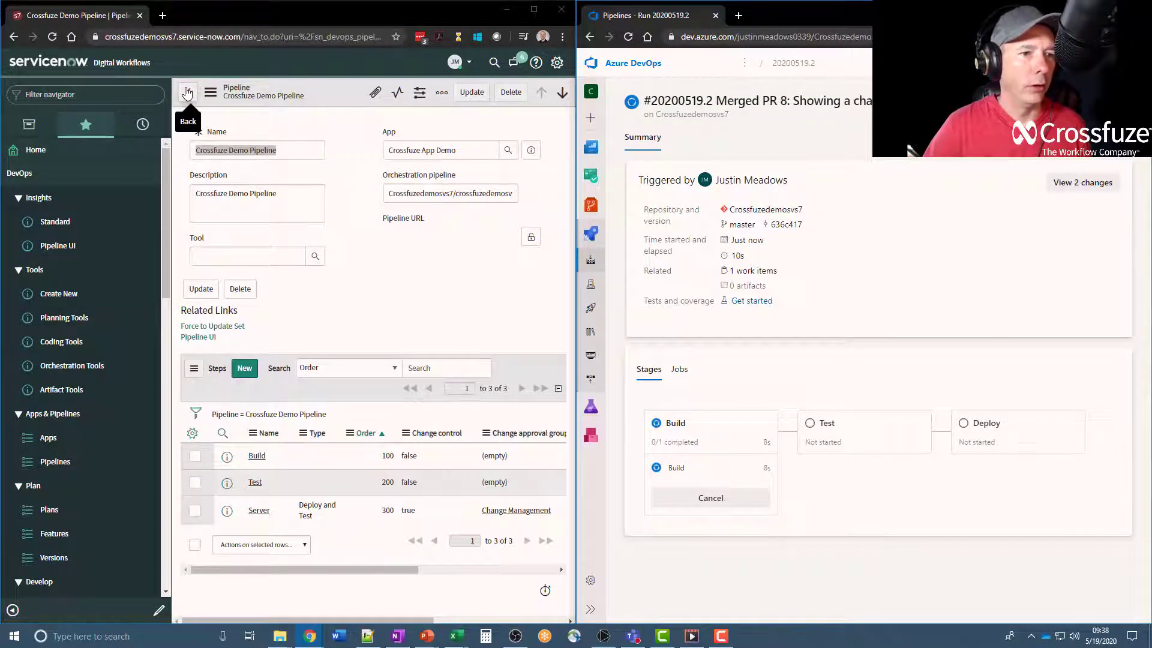
pyautogui.click(206, 337)
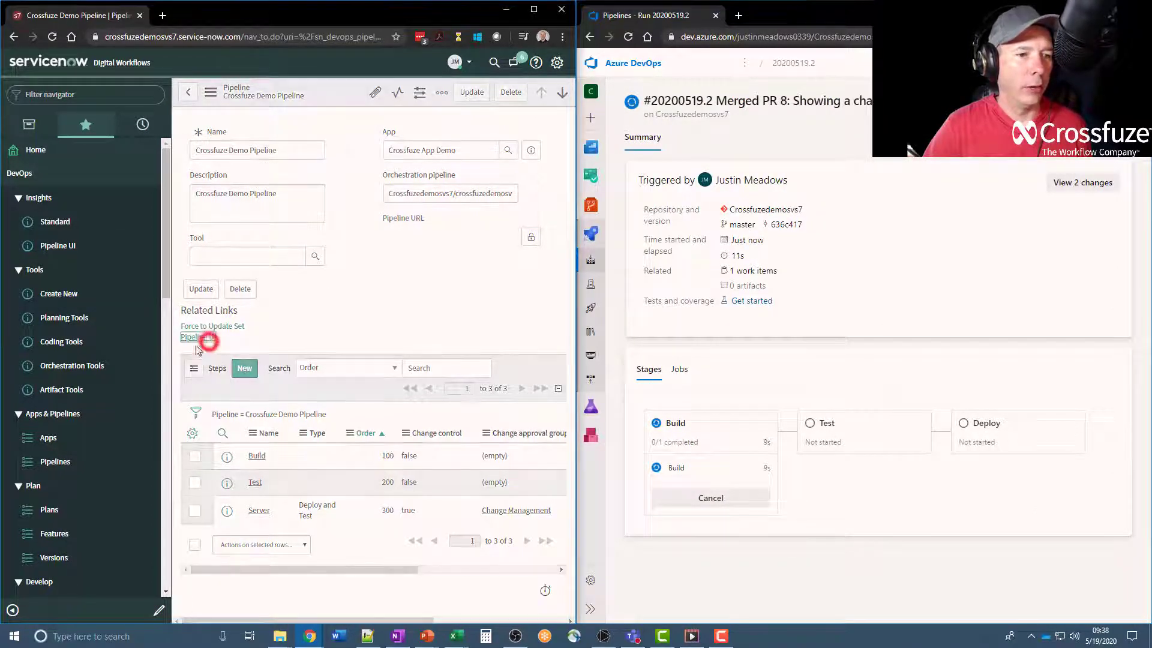
pyautogui.click(11, 611)
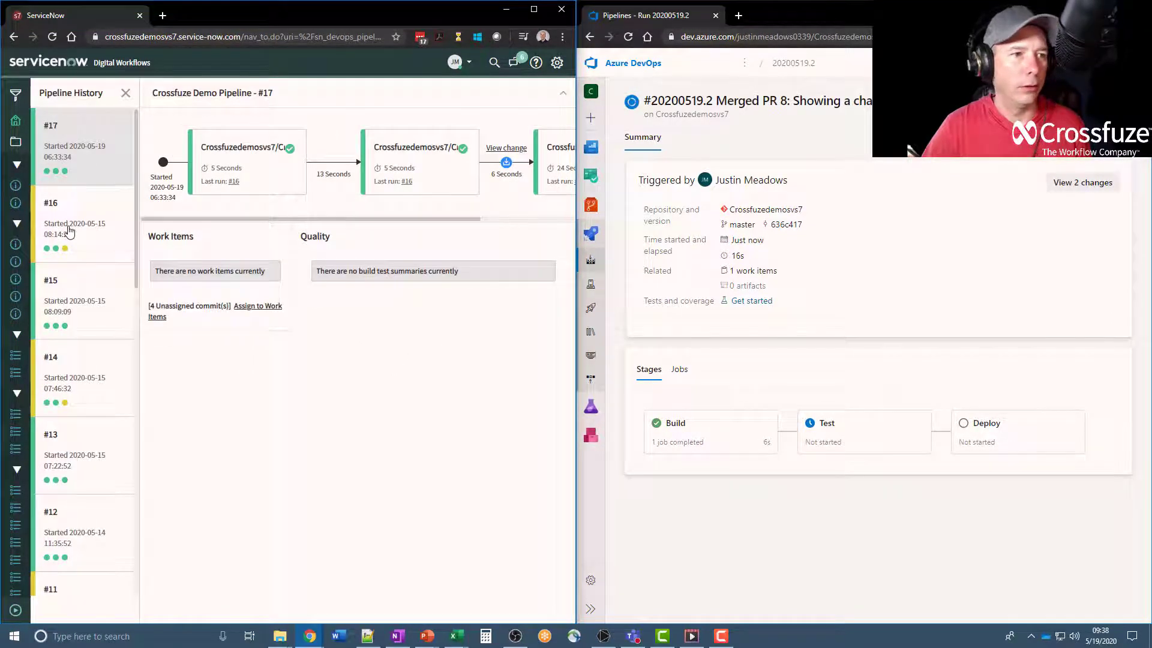
pyautogui.click(54, 37)
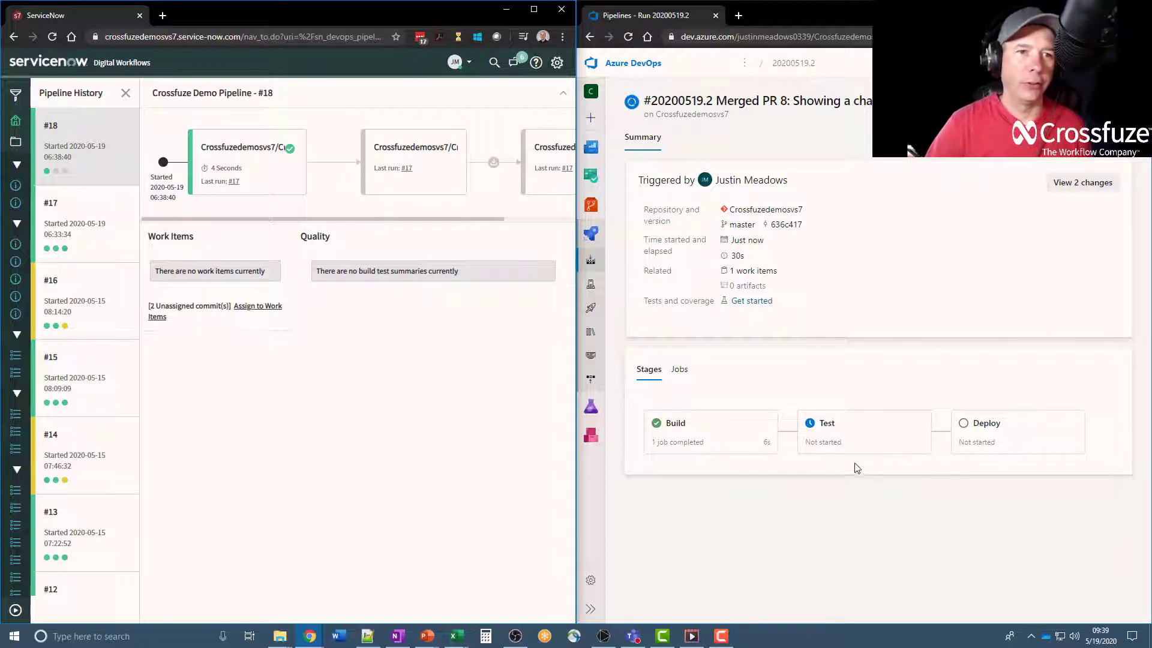
# Widen the ServiceNow window and refresh the stage progress of pipeline execution #18 by switching between it and #17
pyautogui.click(60, 225)
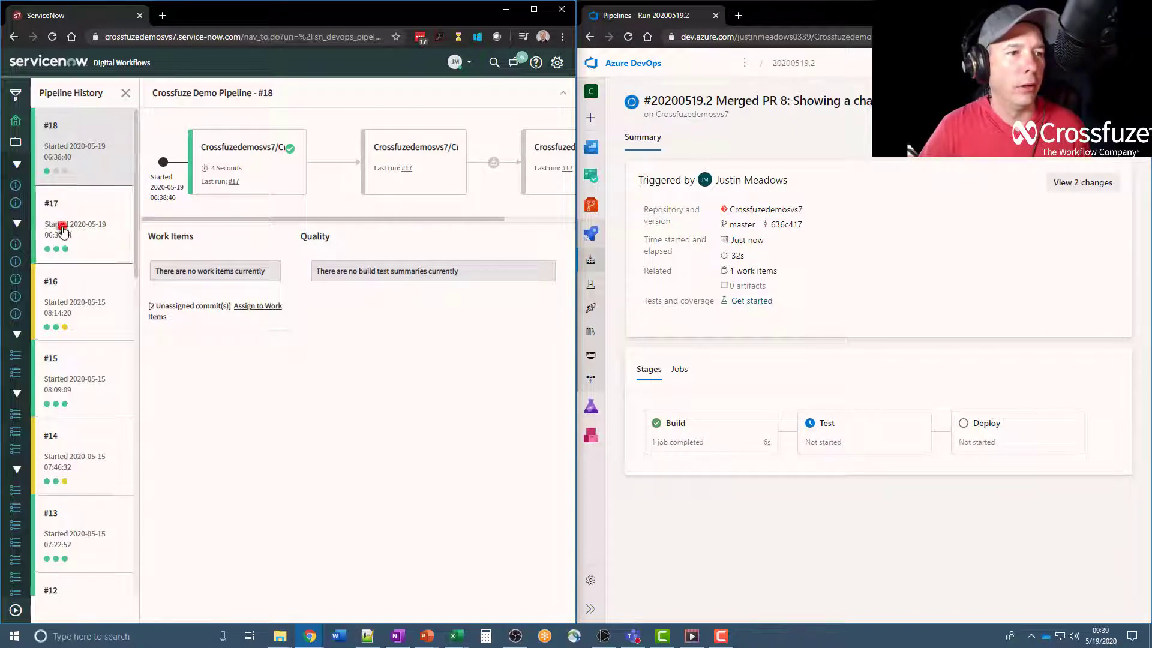
pyautogui.click(79, 139)
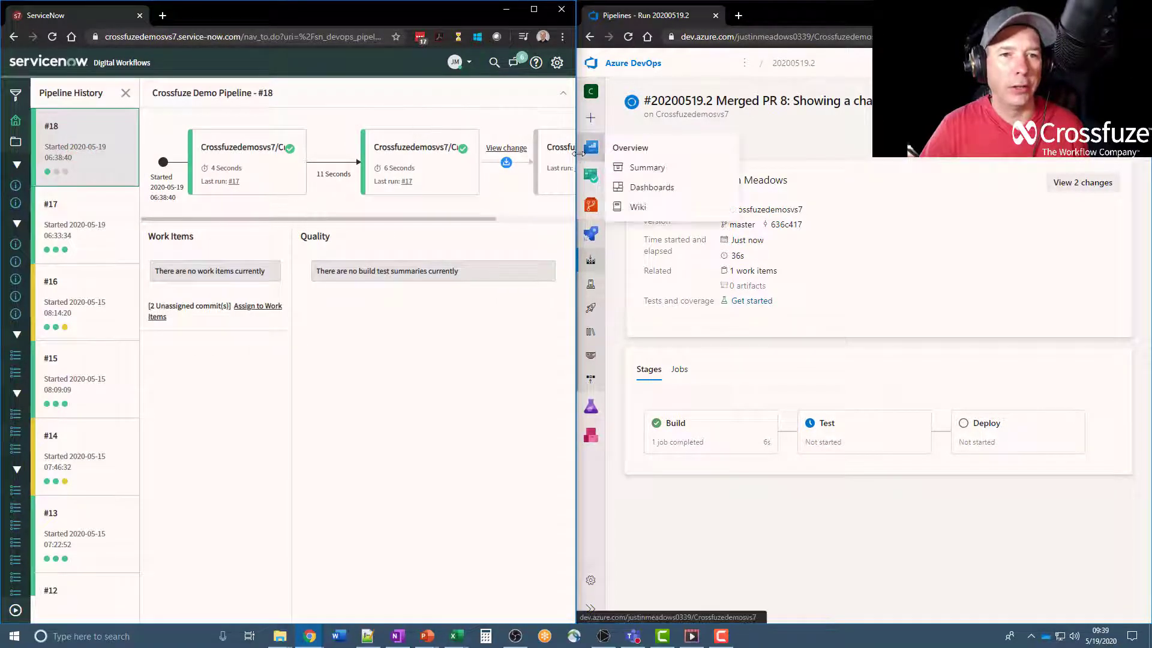
pyautogui.moveTo(576, 147); pyautogui.dragTo(709, 147)
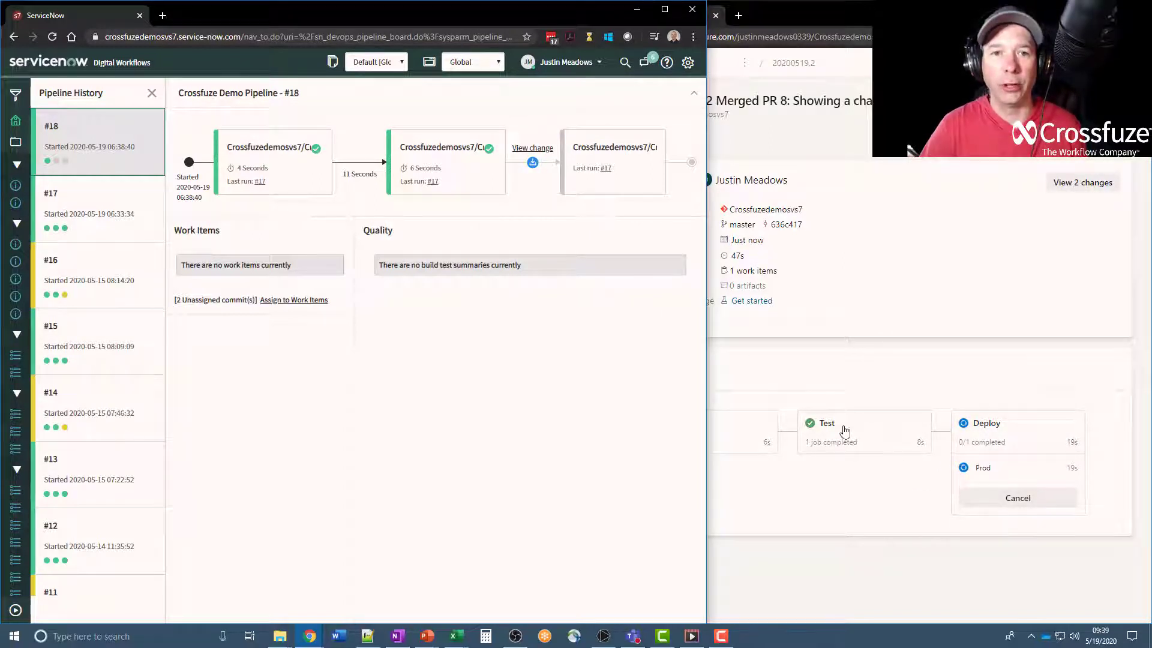
pyautogui.click(103, 203)
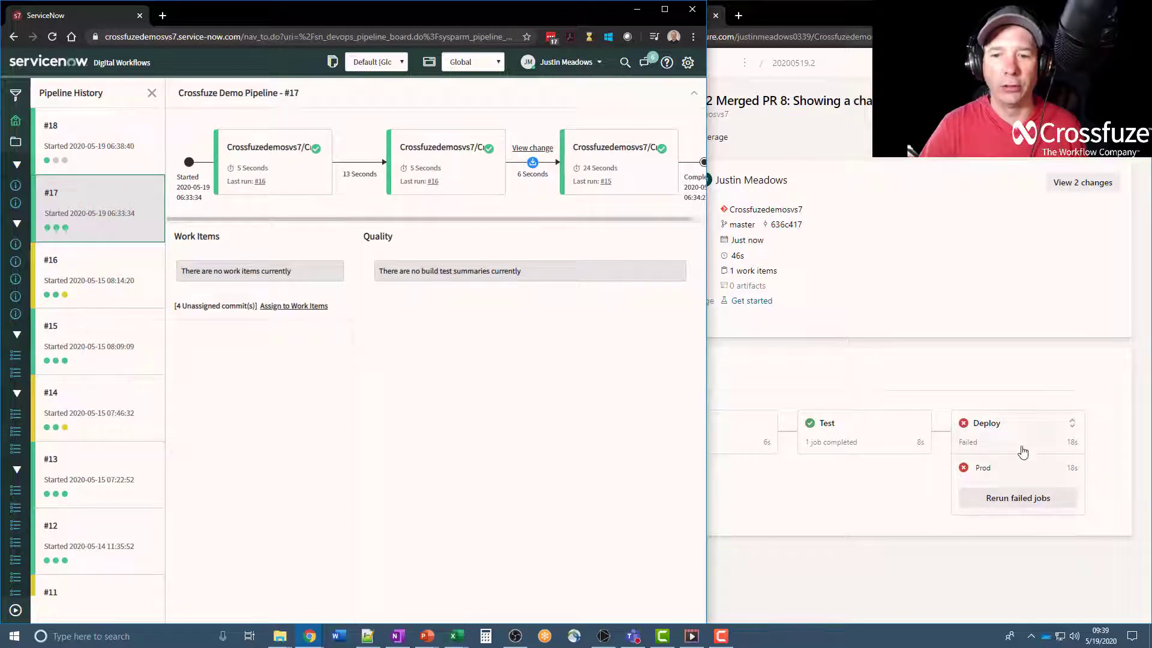
pyautogui.click(102, 146)
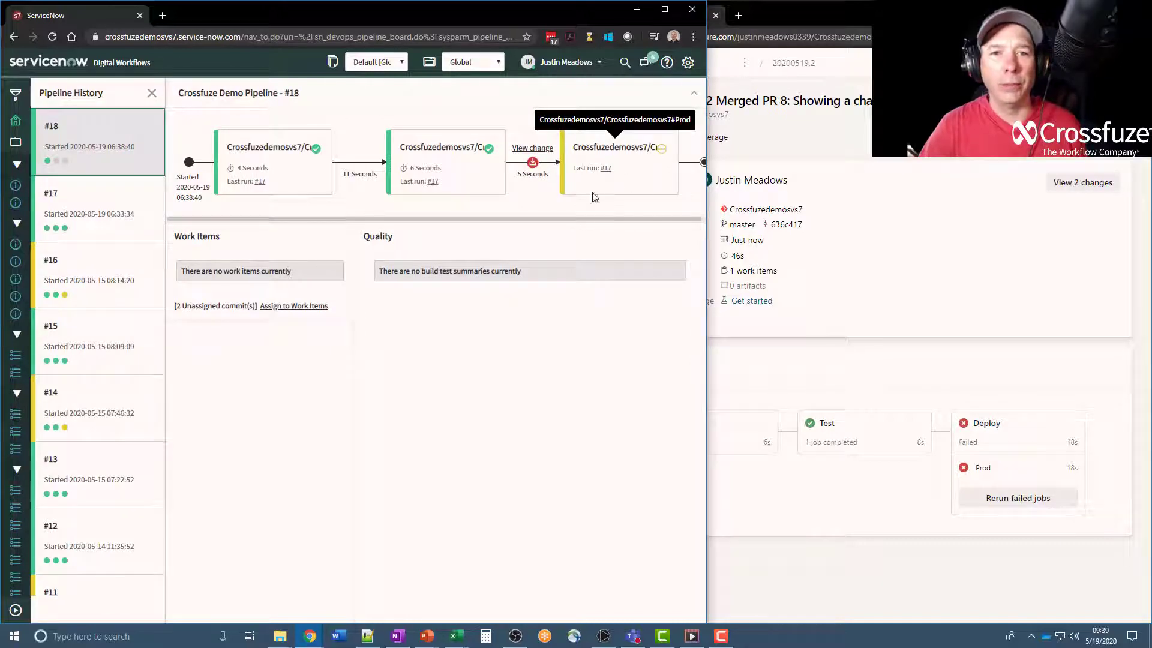
# Open the change linked to execution #18 in a maximized window and review its activity history and applied change policies
pyautogui.click(532, 148)
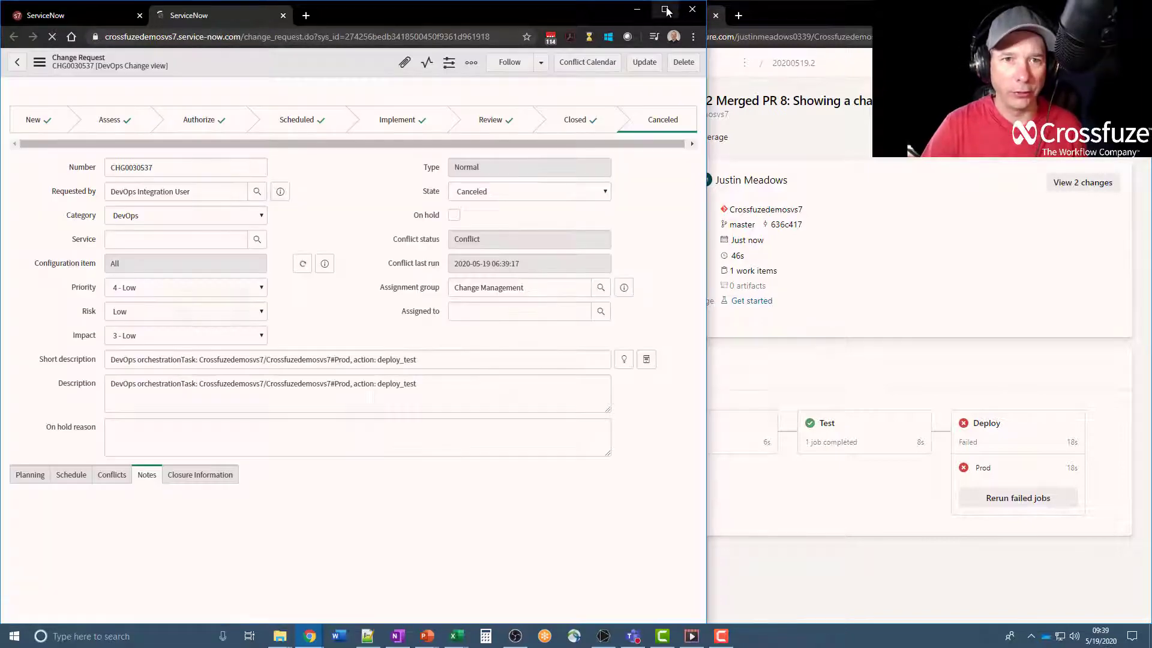
pyautogui.click(665, 11)
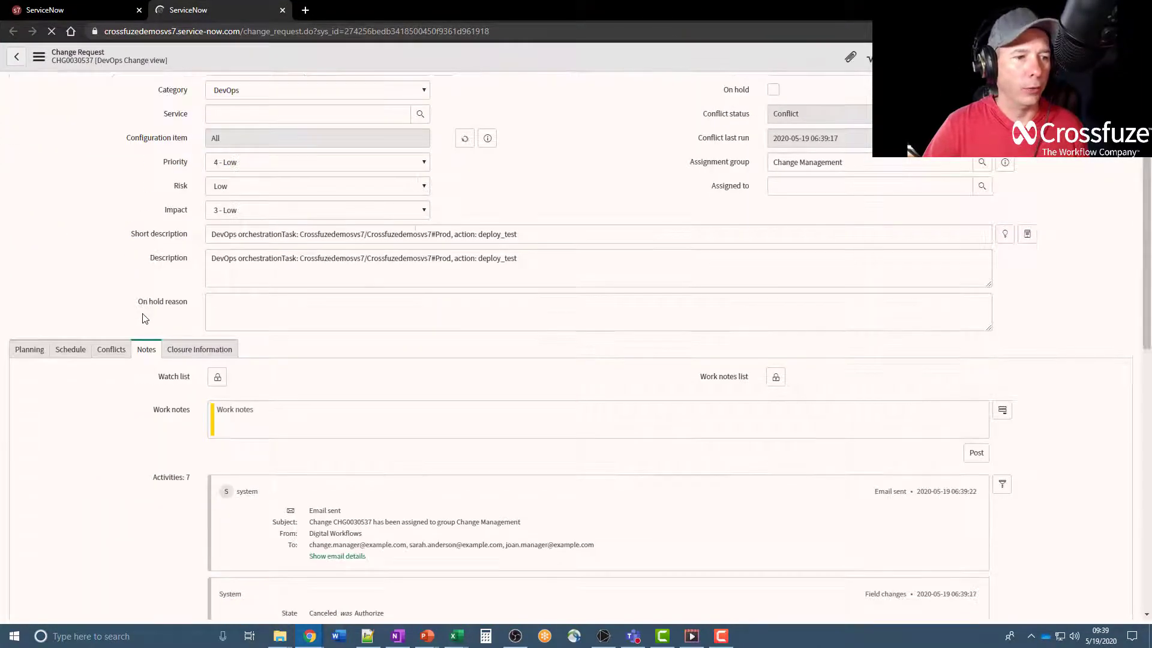
pyautogui.scroll(-4, 159, 300)
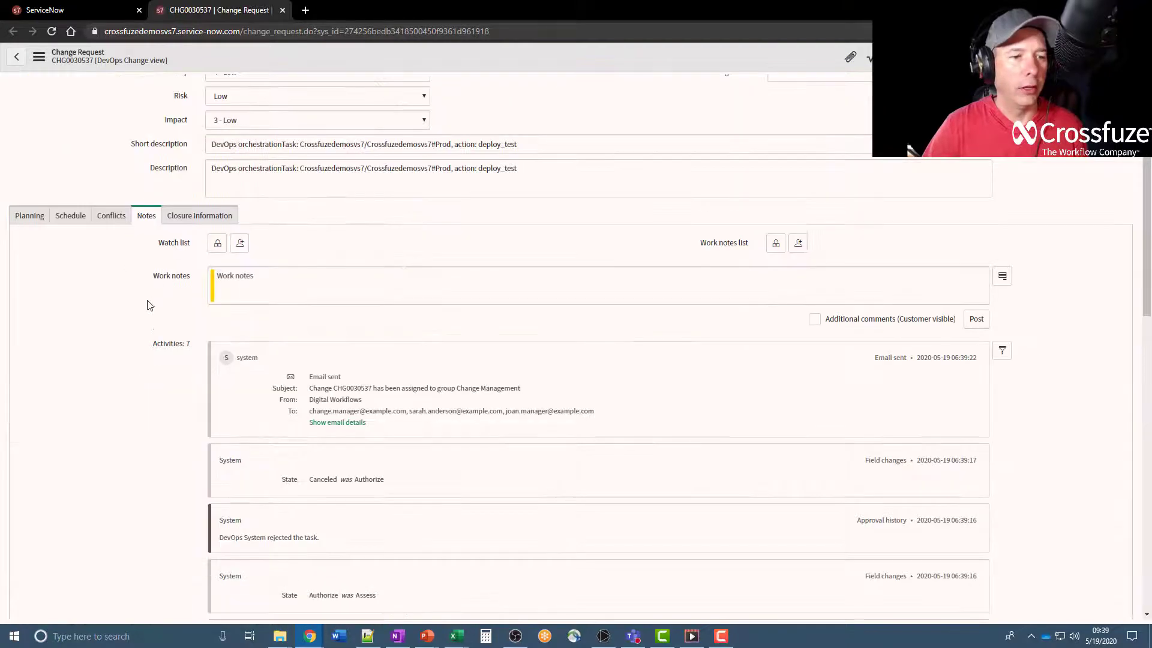
pyautogui.scroll(-3, 150, 303)
pyautogui.moveTo(329, 358); pyautogui.dragTo(303, 364)
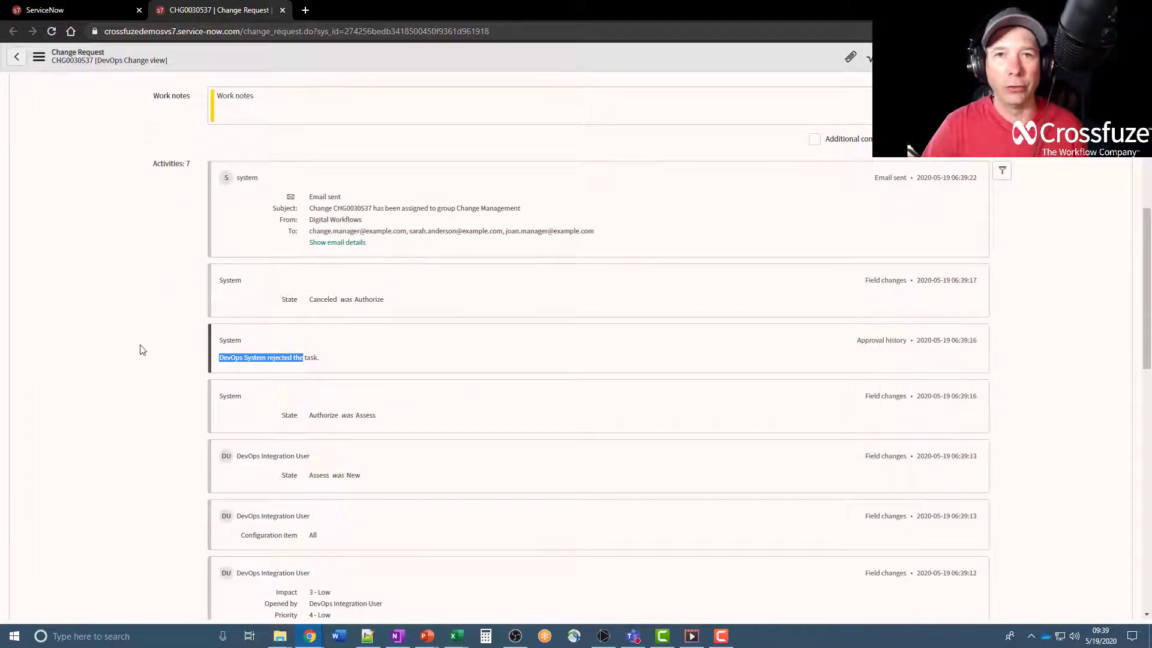
pyautogui.scroll(-8, 139, 348)
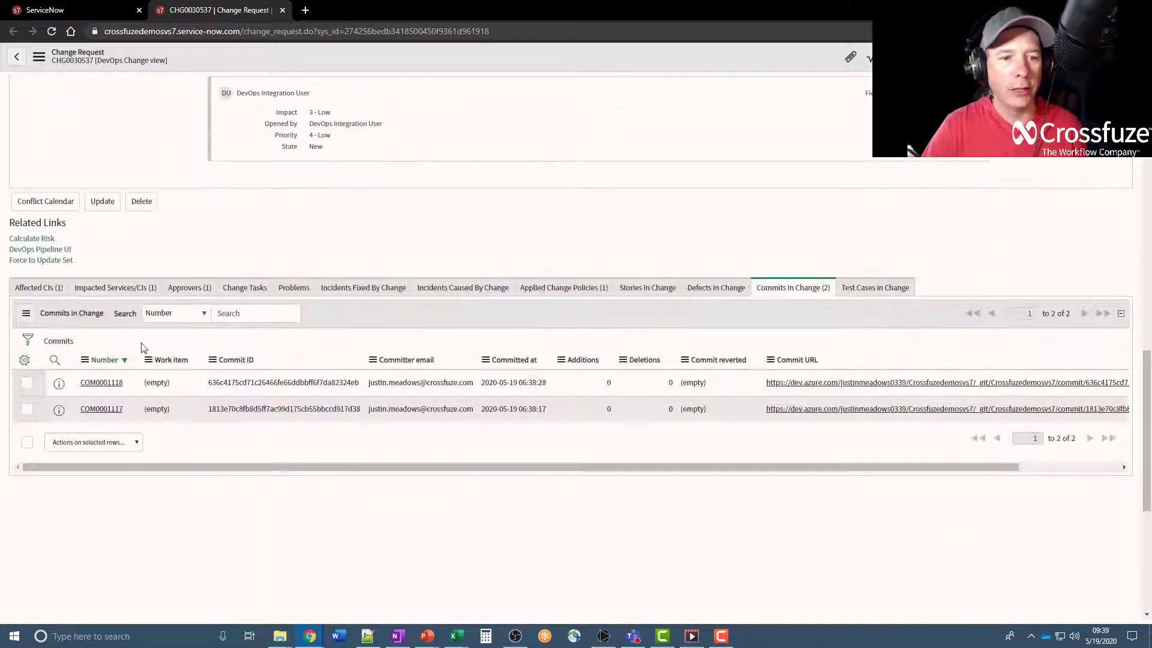
pyautogui.click(586, 294)
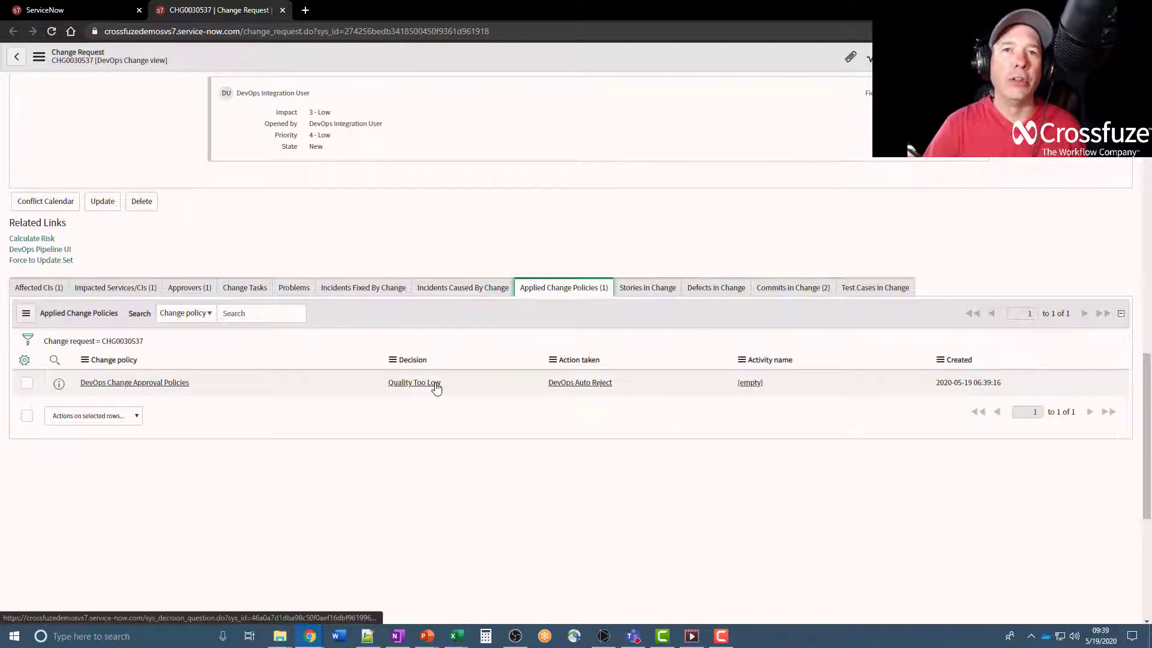
# Open DevOps Change Approval Policies, review its policy inputs and decisions, and open the All Policies Met decision
pyautogui.click(147, 391)
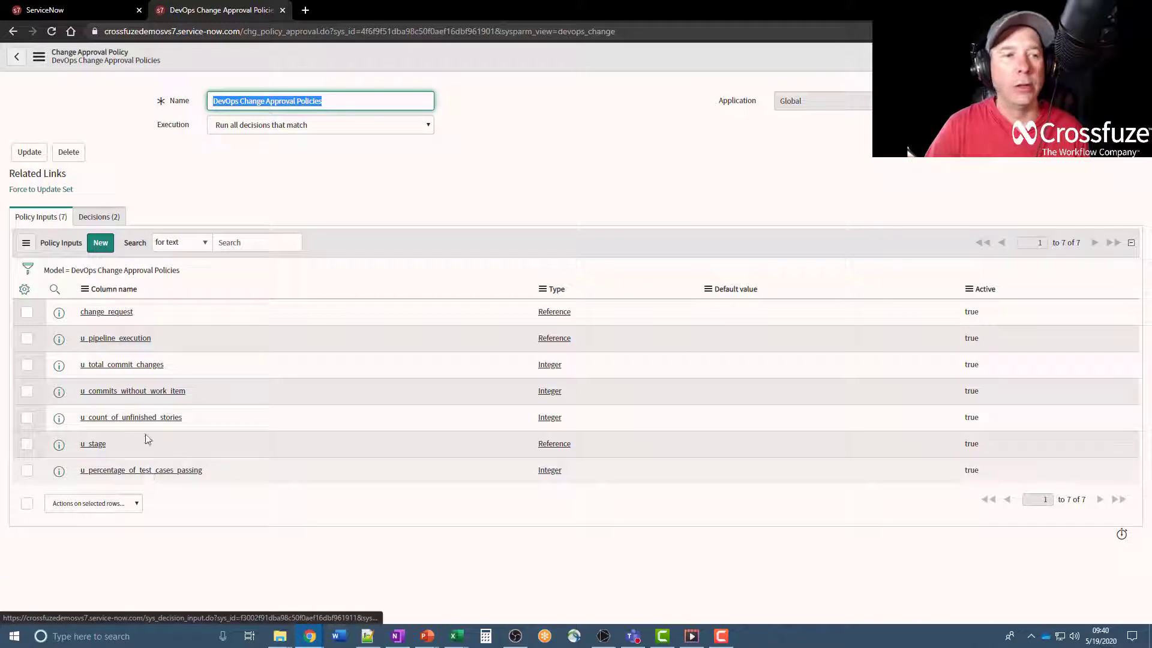
pyautogui.click(98, 216)
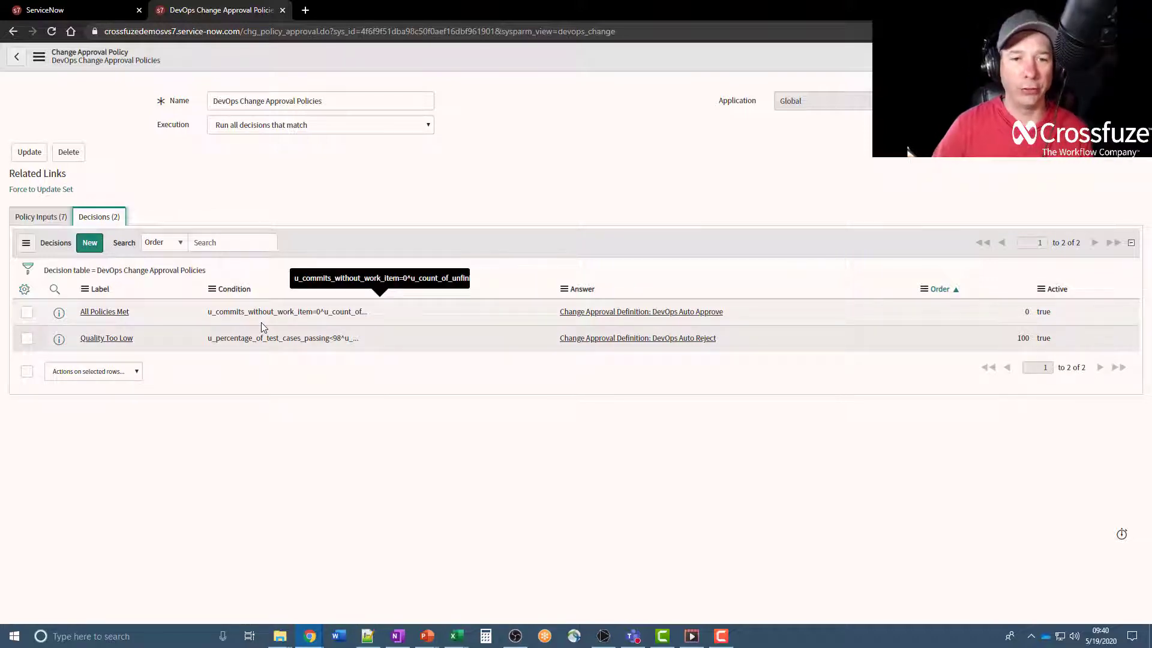
pyautogui.click(89, 312)
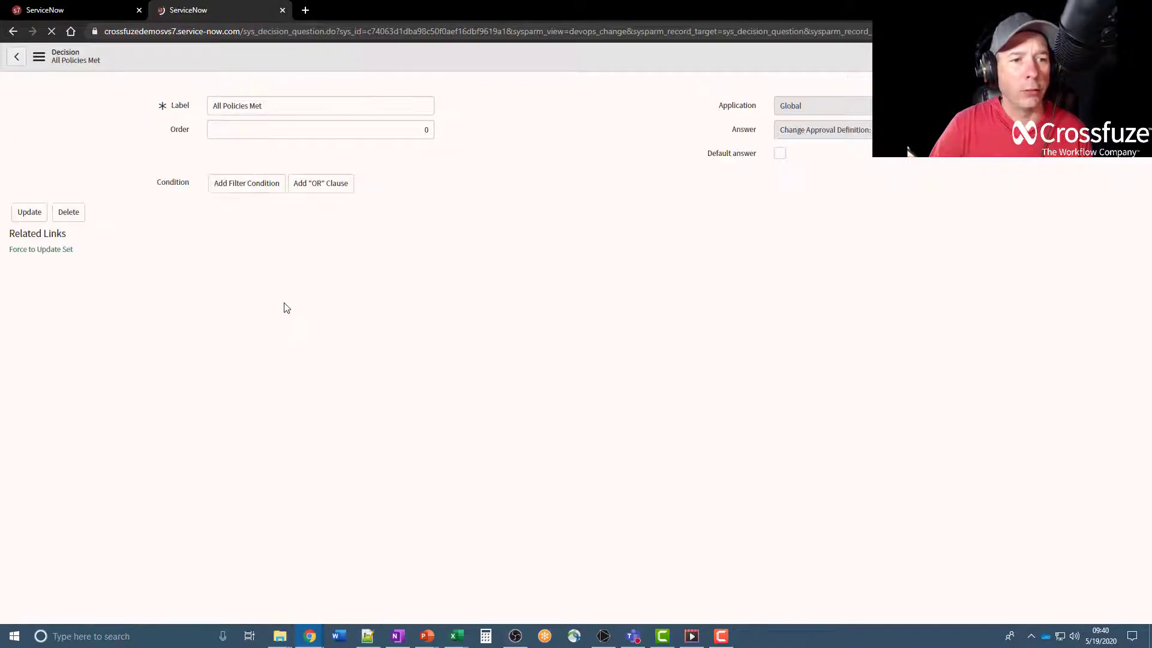